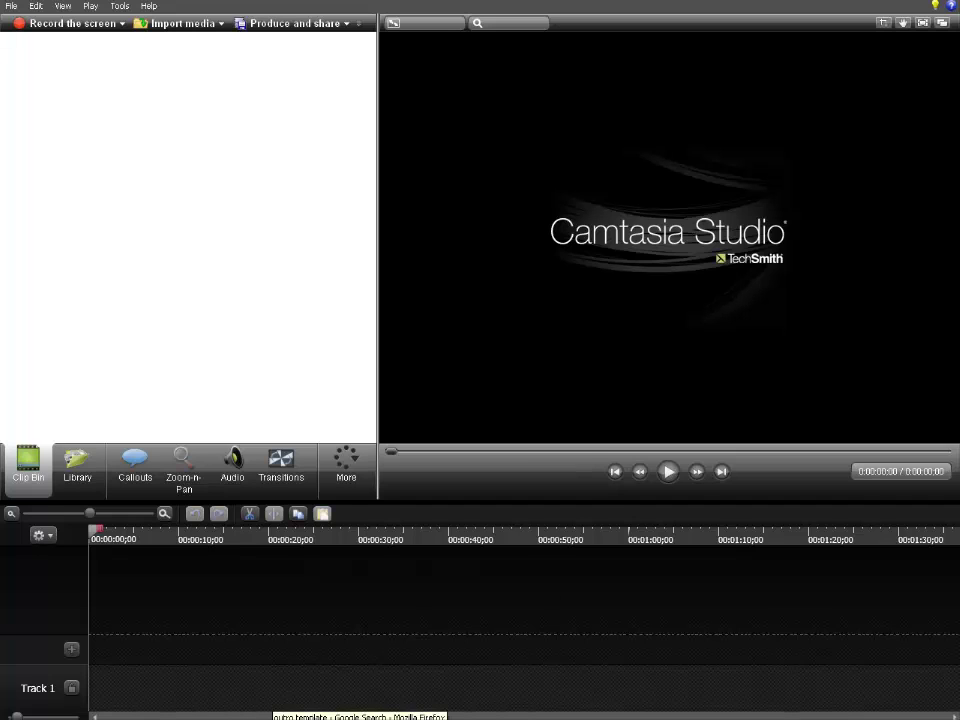
Step: Switch to Firefox, show the image results for "outro template", and preview the red Arnades' Outro Template among them
{"action": "left_click", "coordinate": [285, 717]}
{"action": "left_click", "coordinate": [165, 132]}
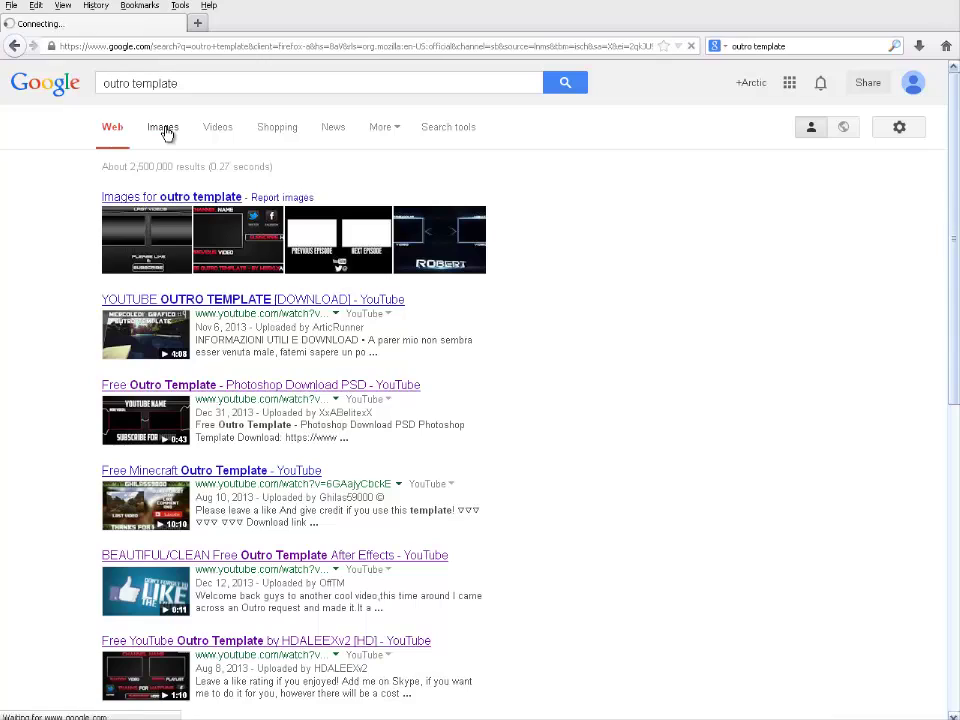
{"action": "scroll", "coordinate": [503, 380], "scroll_direction": "down", "scroll_amount": 5}
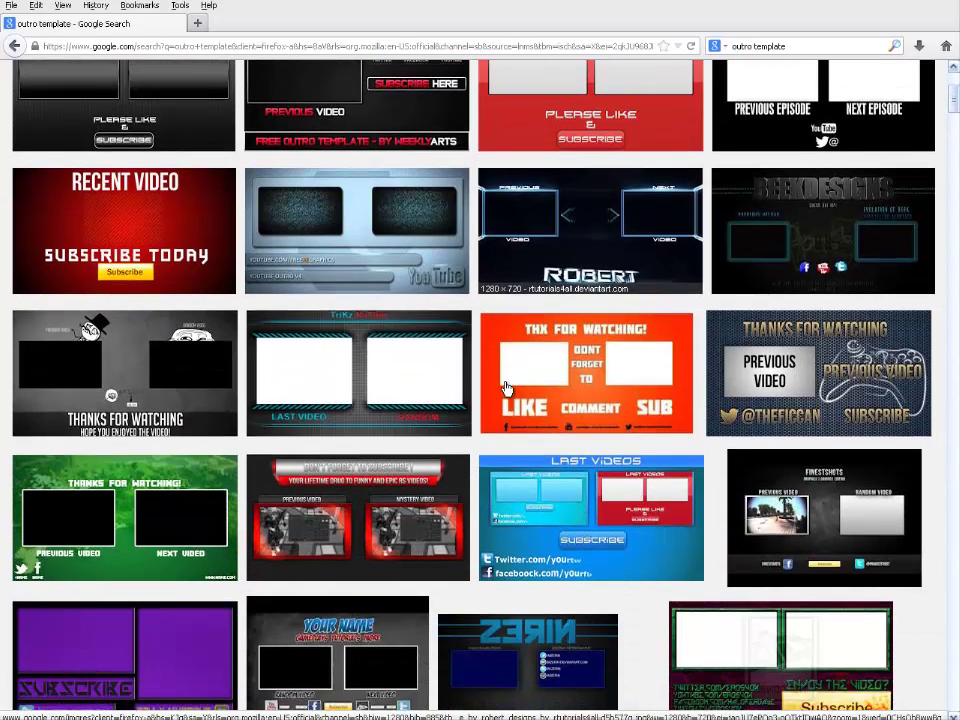
{"action": "left_click", "coordinate": [348, 568]}
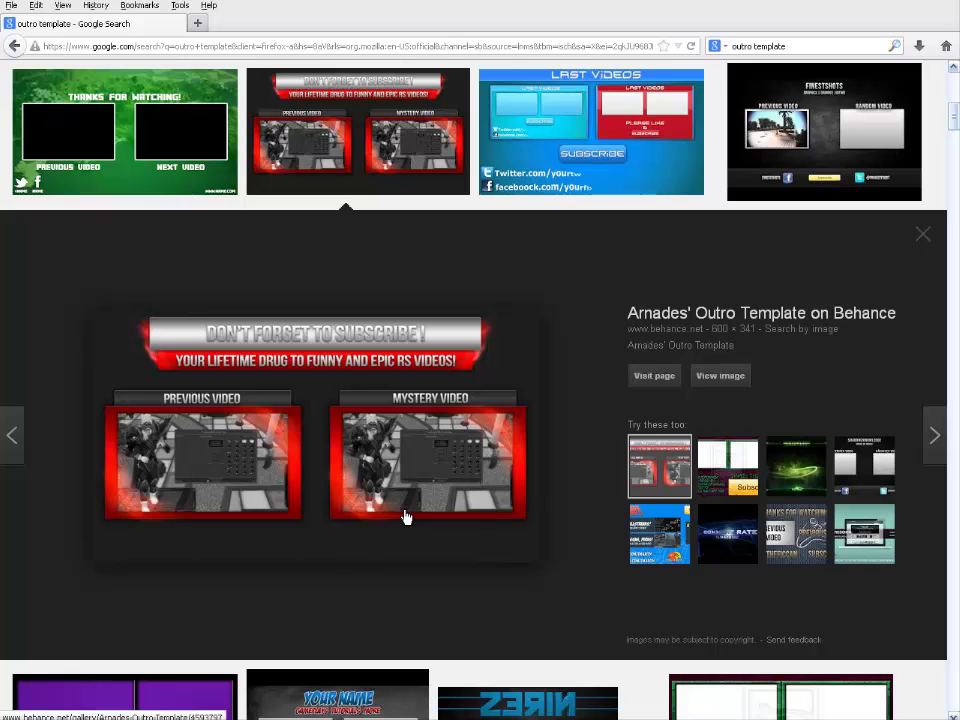
{"action": "scroll", "coordinate": [406, 479], "scroll_direction": "down", "scroll_amount": 5}
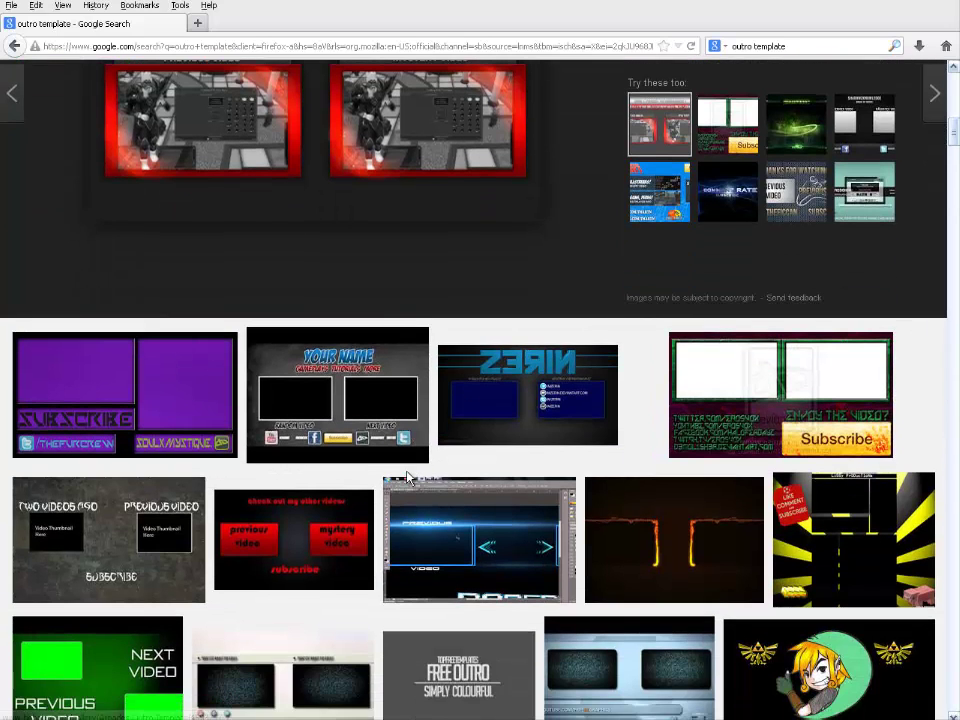
{"action": "scroll", "coordinate": [826, 162], "scroll_direction": "up", "scroll_amount": 4}
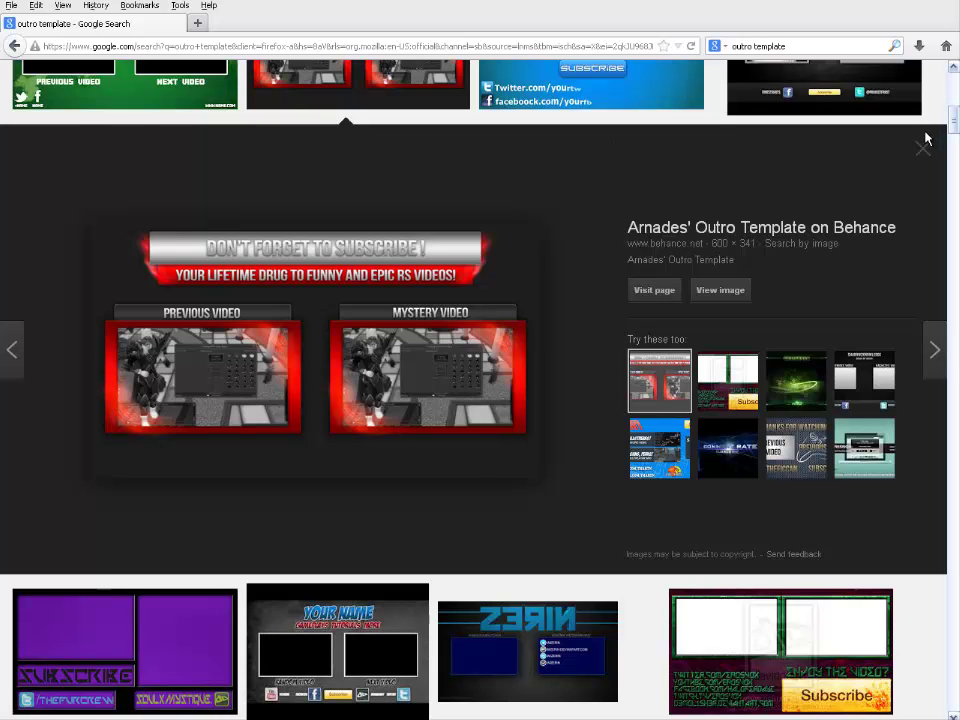
{"action": "left_click", "coordinate": [921, 150]}
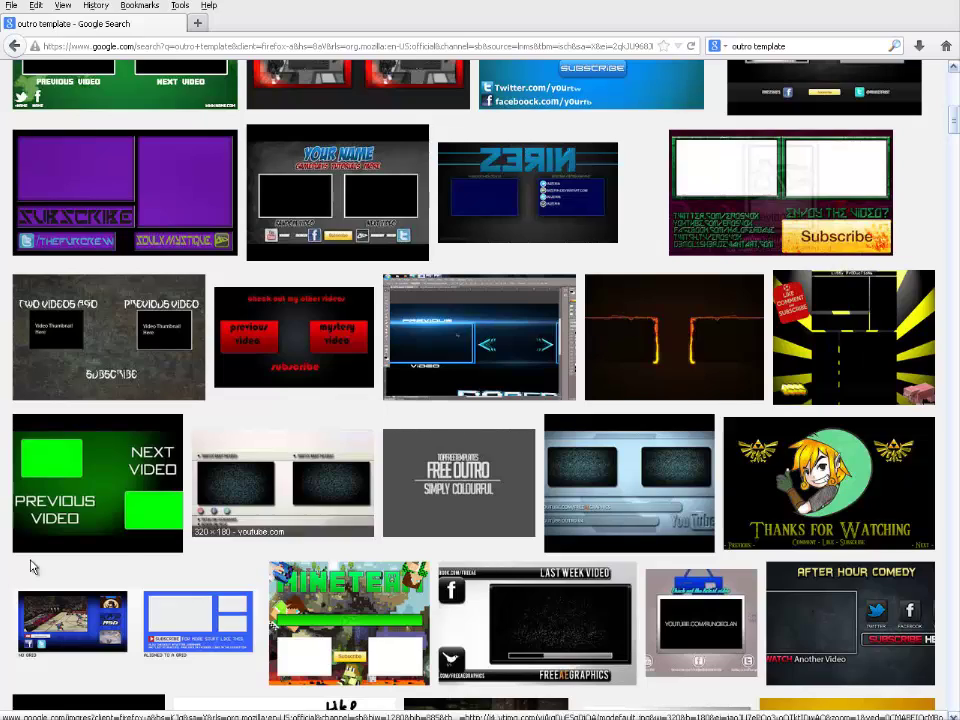
Step: Preview the grey troll-face "Thanks for watching" template and look at the options for saving its image
{"action": "scroll", "coordinate": [122, 553], "scroll_direction": "up", "scroll_amount": 5}
{"action": "left_click", "coordinate": [98, 396]}
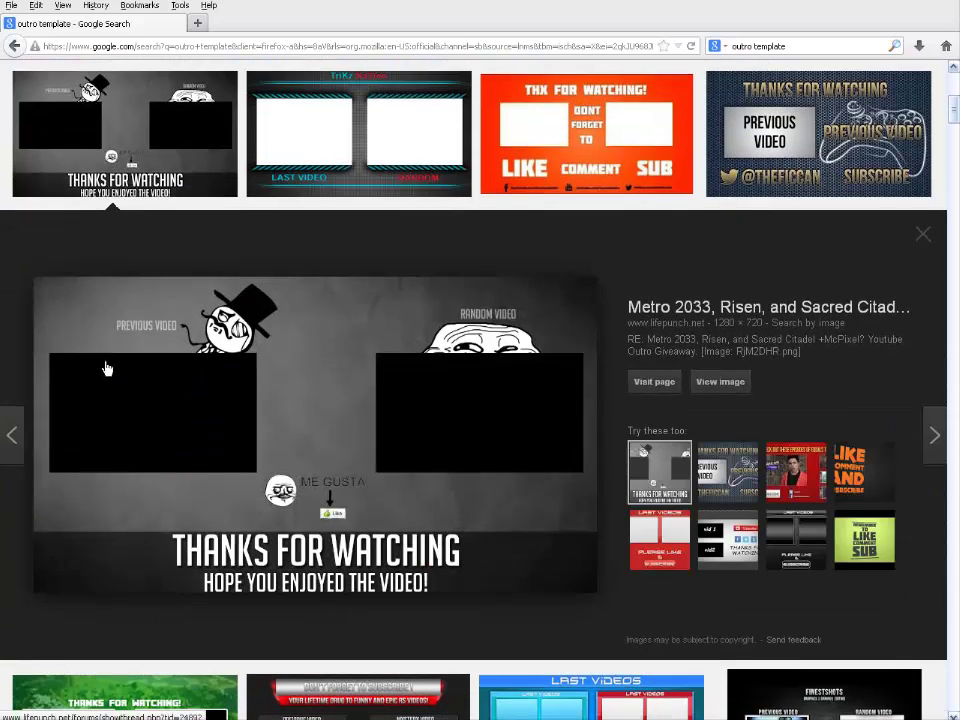
{"action": "right_click", "coordinate": [309, 400]}
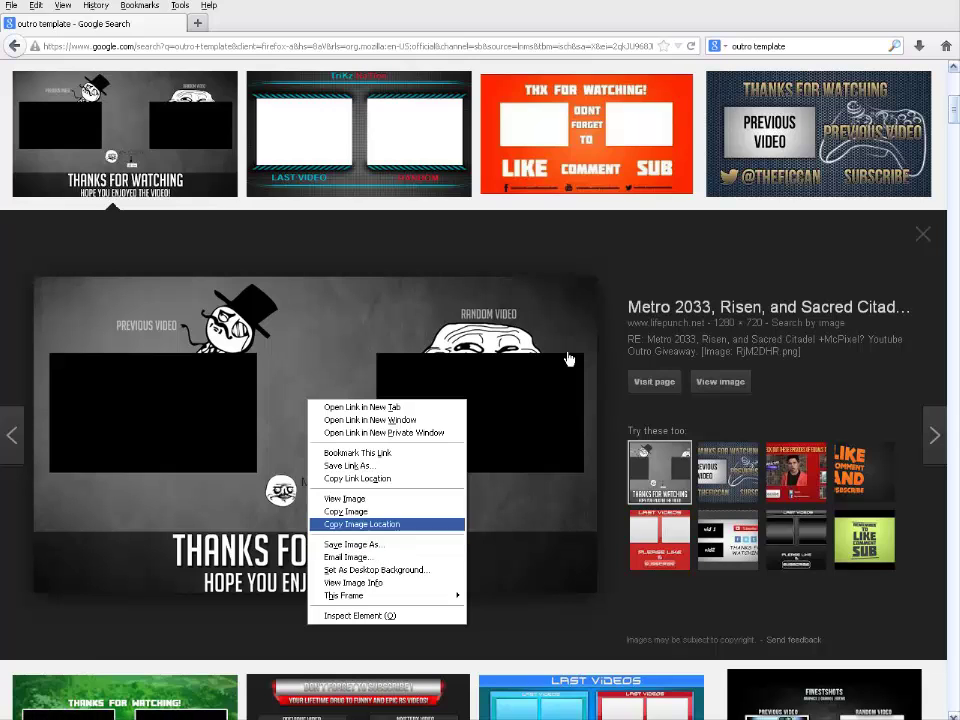
{"action": "left_click", "coordinate": [922, 234]}
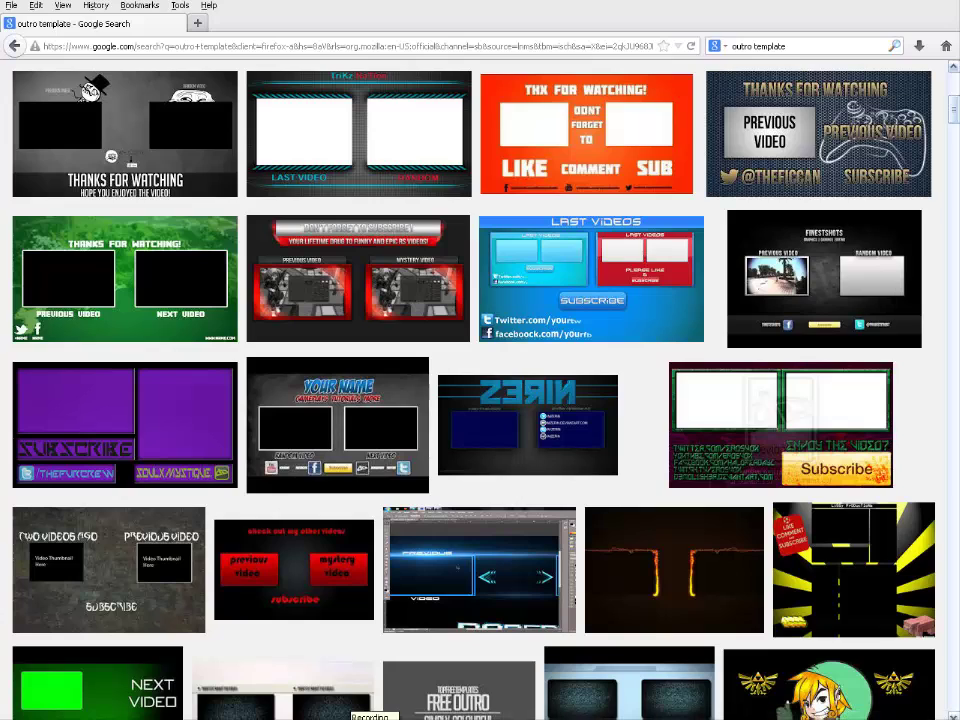
Step: Switch to Camtasia Studio, import Troll.png from My Pictures, and place it on Track 1
{"action": "key", "text": "alt+Tab"}
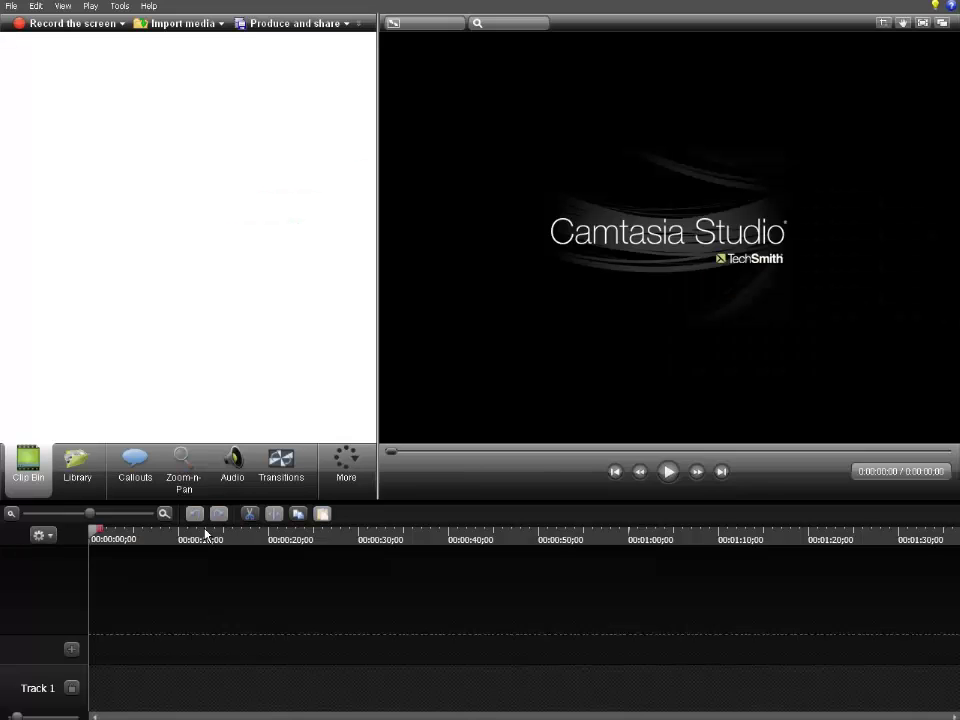
{"action": "left_click", "coordinate": [197, 28]}
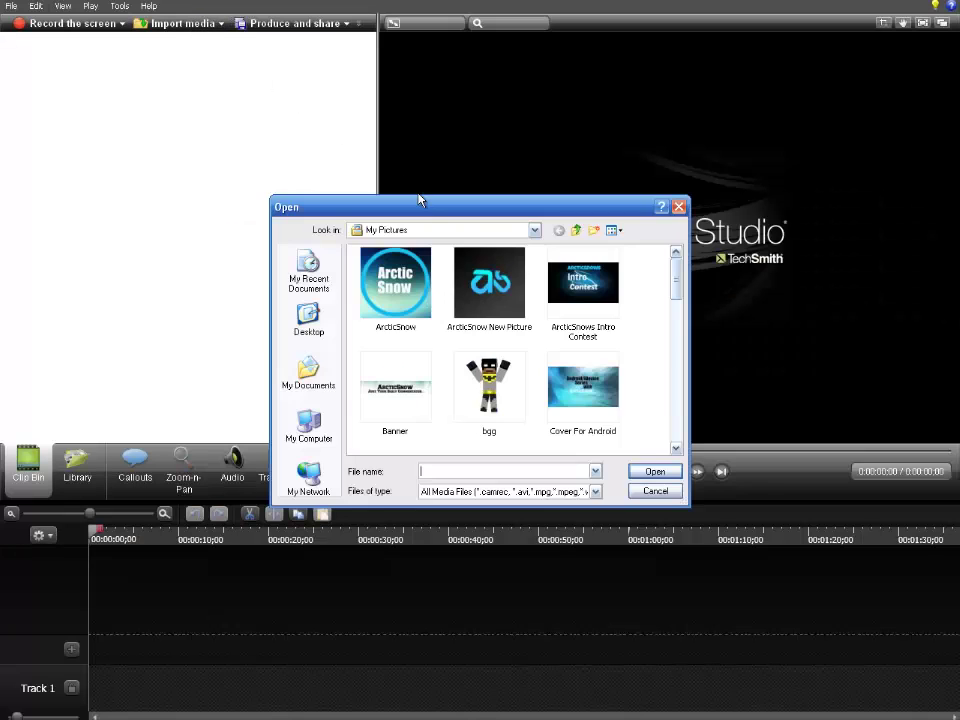
{"action": "left_click_drag", "start_coordinate": [675, 256], "coordinate": [678, 428]}
{"action": "double_click", "coordinate": [510, 350]}
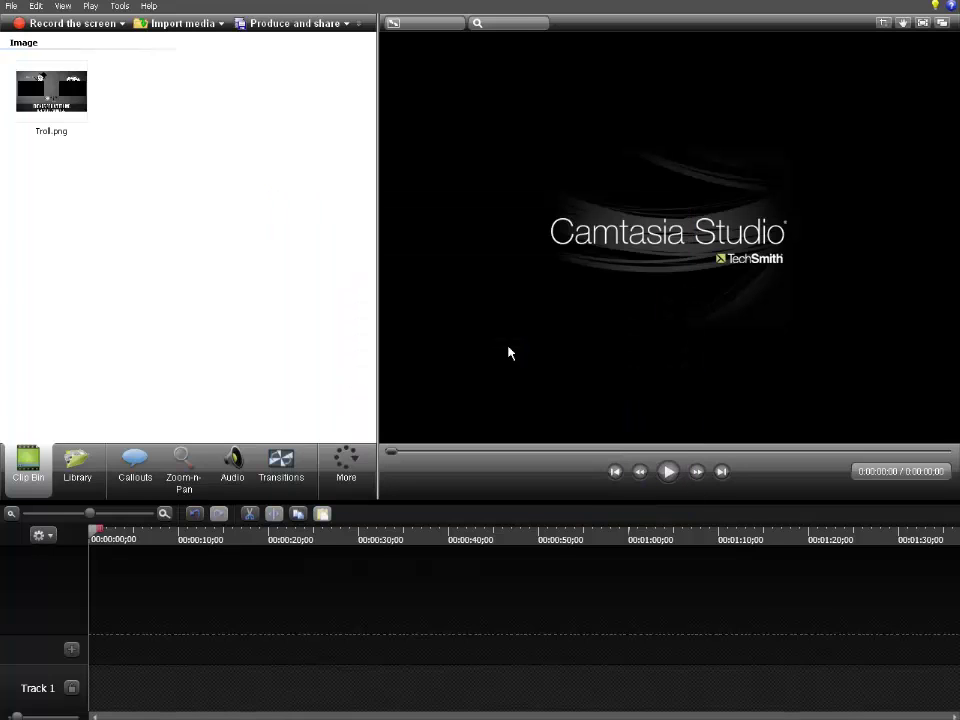
{"action": "left_click_drag", "start_coordinate": [65, 68], "coordinate": [140, 690]}
Step: Set the editing dimensions to 1280 x 720 and extend the Troll.png clip to about 15 seconds
{"action": "left_click", "coordinate": [598, 360]}
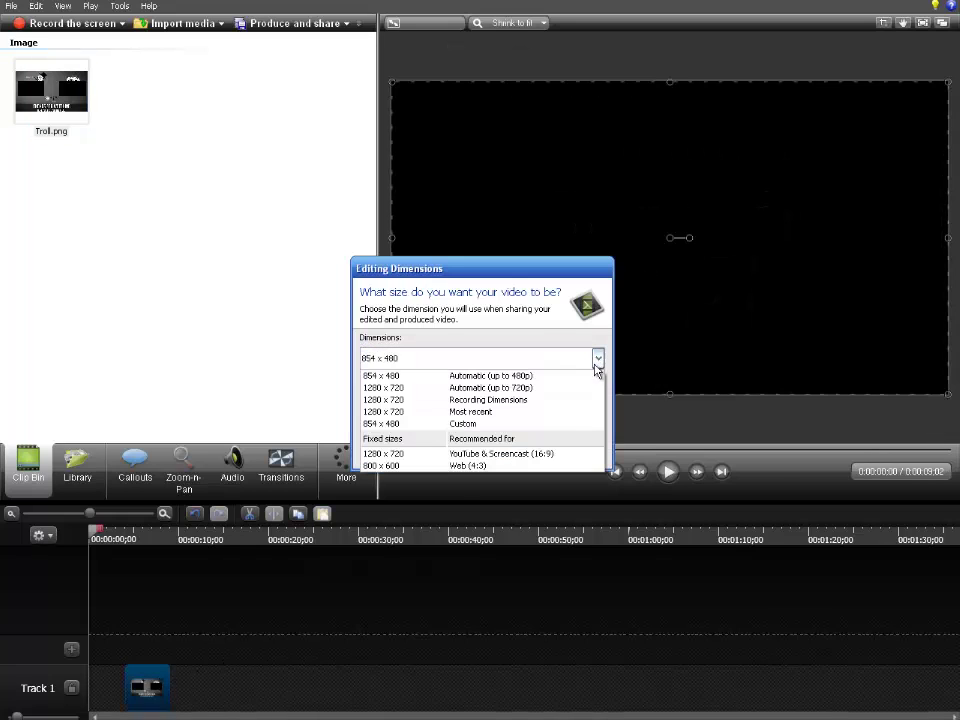
{"action": "left_click", "coordinate": [547, 390]}
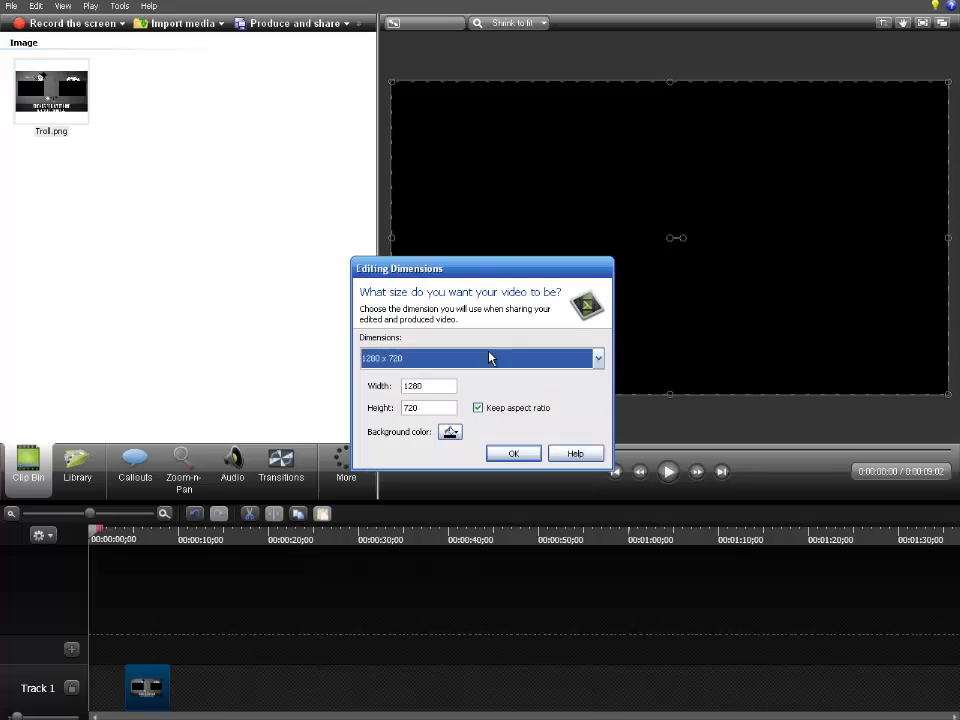
{"action": "left_click", "coordinate": [492, 454]}
{"action": "left_click_drag", "start_coordinate": [162, 678], "coordinate": [222, 668]}
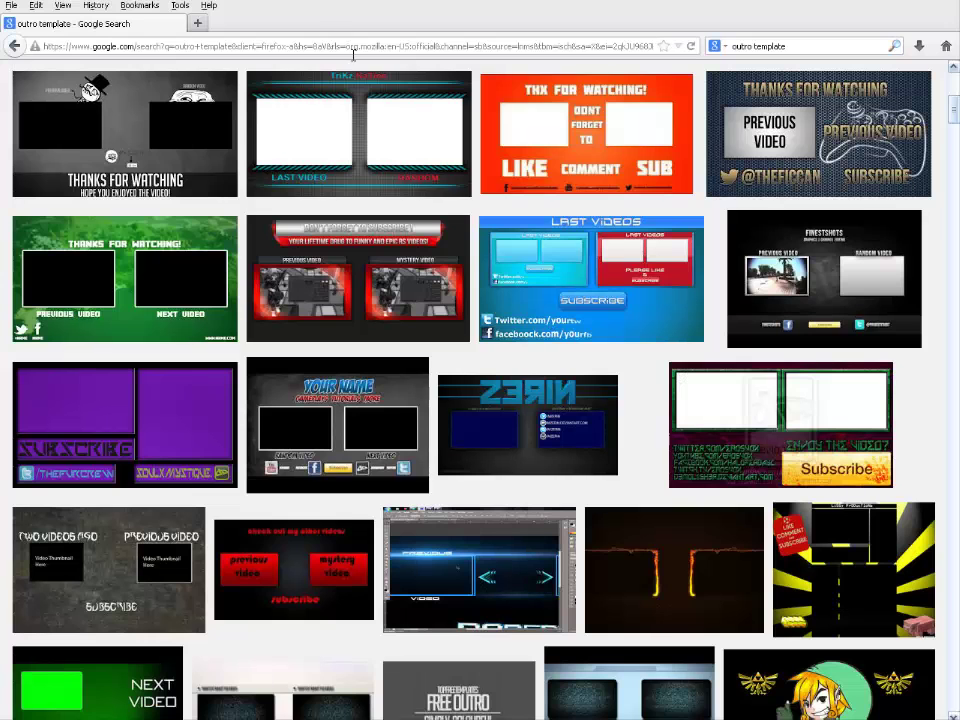
Step: Switch to Firefox and search Google for "troll song download mp3"
{"action": "scroll", "coordinate": [385, 148], "scroll_direction": "up", "scroll_amount": 4}
{"action": "scroll", "coordinate": [385, 148], "scroll_direction": "up", "scroll_amount": 3}
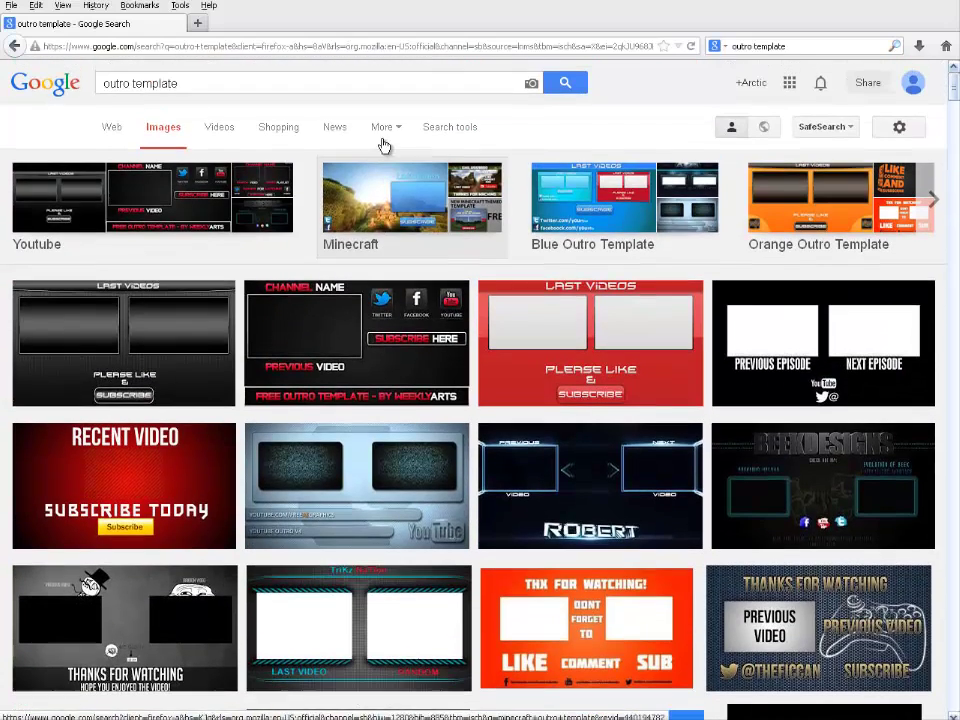
{"action": "left_click", "coordinate": [800, 46]}
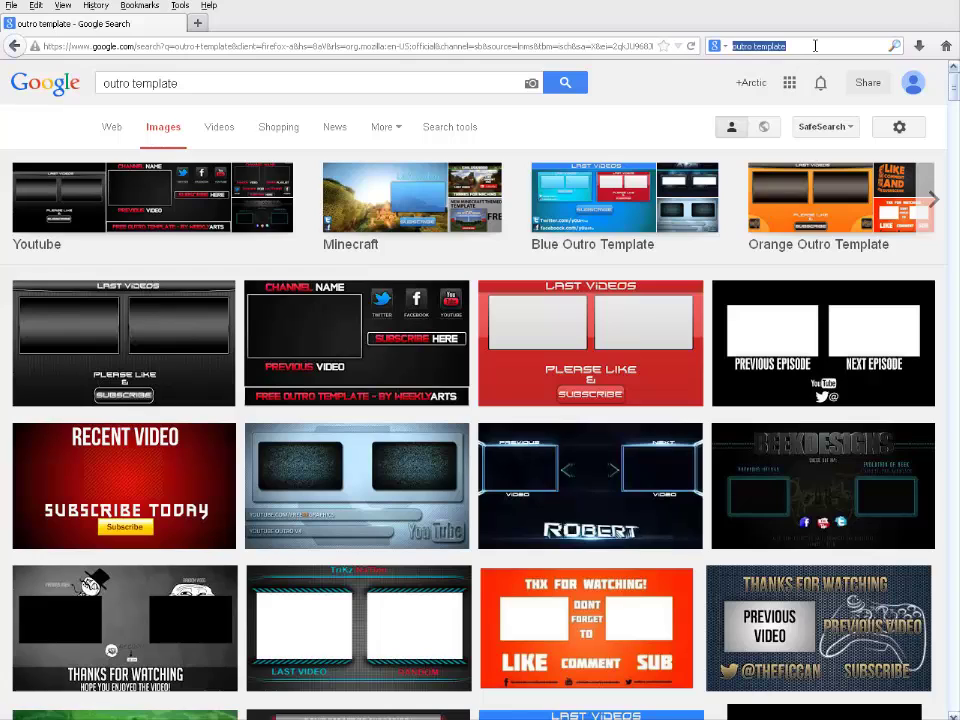
{"action": "key", "text": "BackSpace"}
{"action": "type", "text": "troll"}
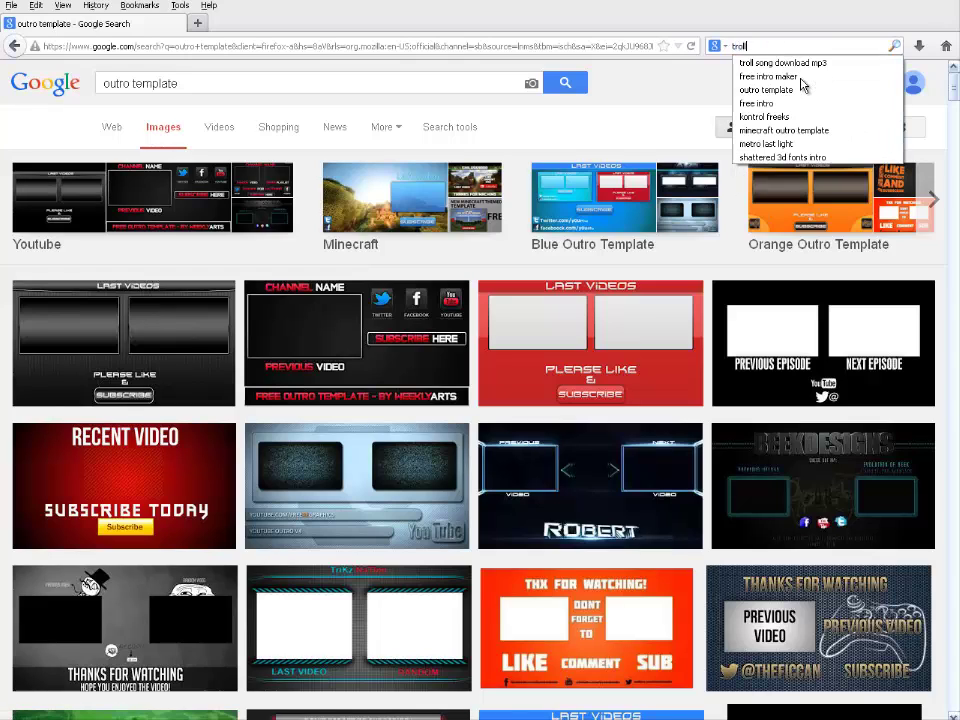
{"action": "key", "text": "Down"}
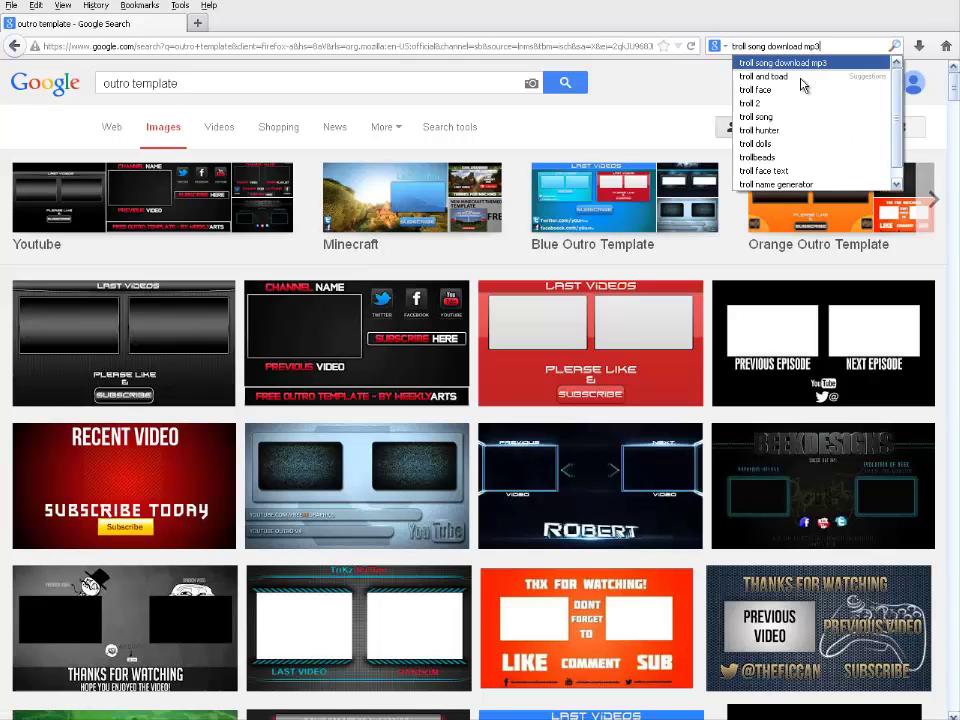
{"action": "key", "text": "Return"}
Step: Open the "Troll Song + Download" video, skip its advertisement, and follow the description's link to youtube-mp3.org
{"action": "left_click", "coordinate": [255, 197]}
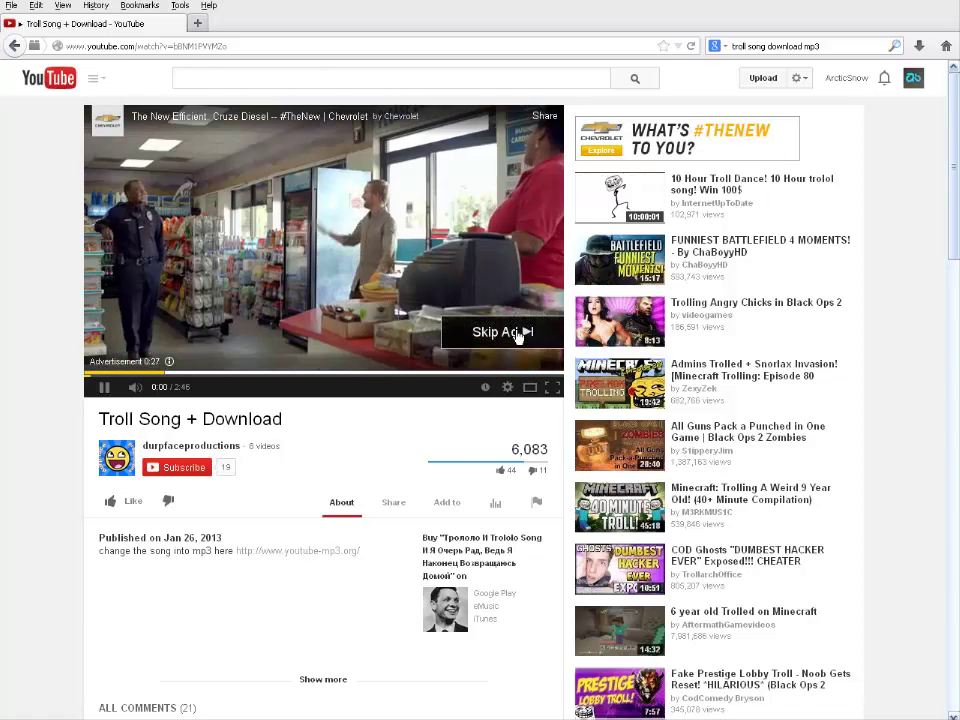
{"action": "left_click", "coordinate": [514, 332]}
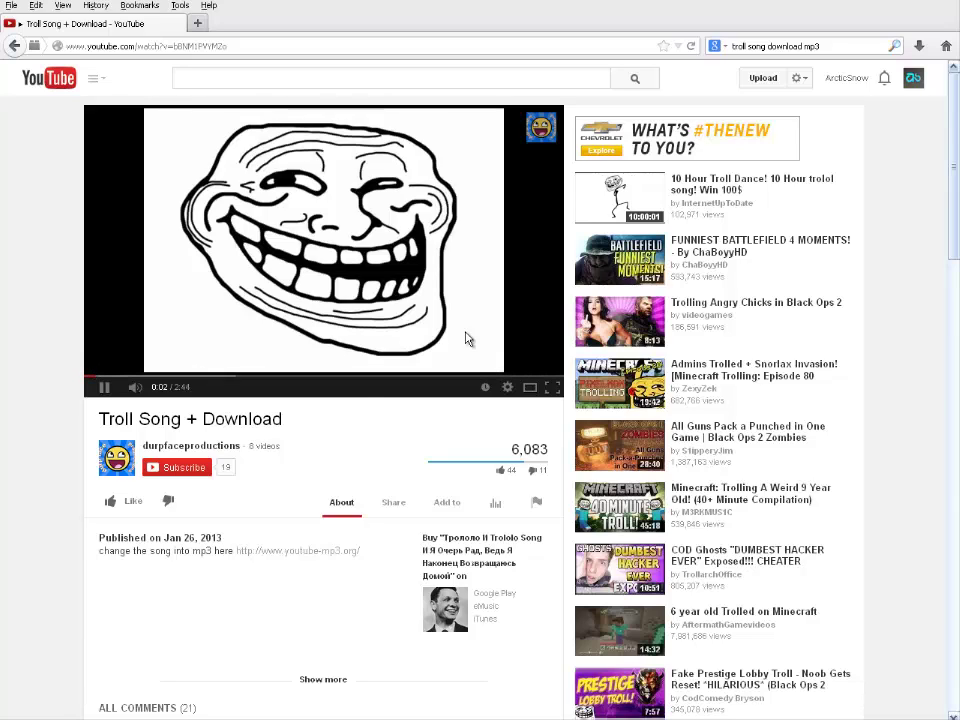
{"action": "left_click", "coordinate": [332, 551]}
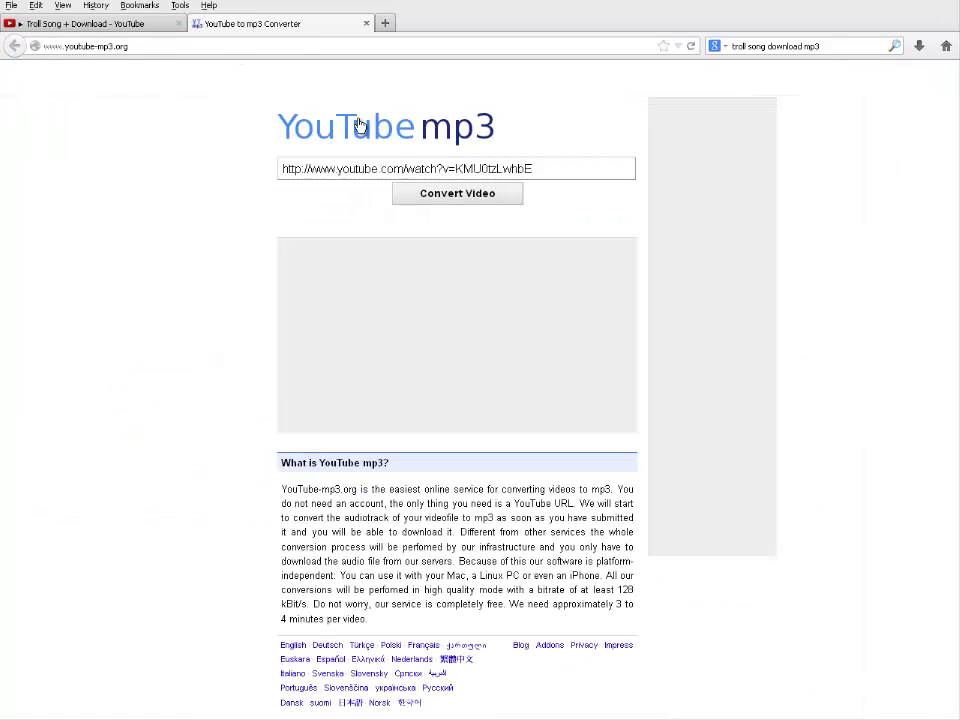
Step: Convert the prefilled YouTube video to mp3 and save the resulting Developers.mp3 file
{"action": "left_click", "coordinate": [432, 194]}
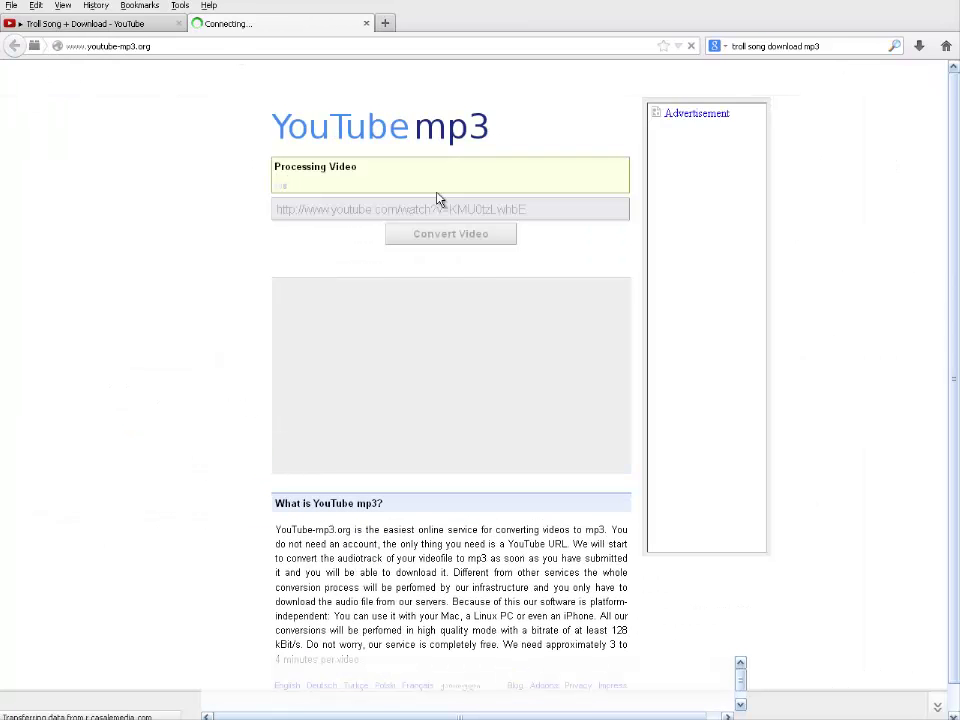
{"action": "left_click", "coordinate": [179, 23]}
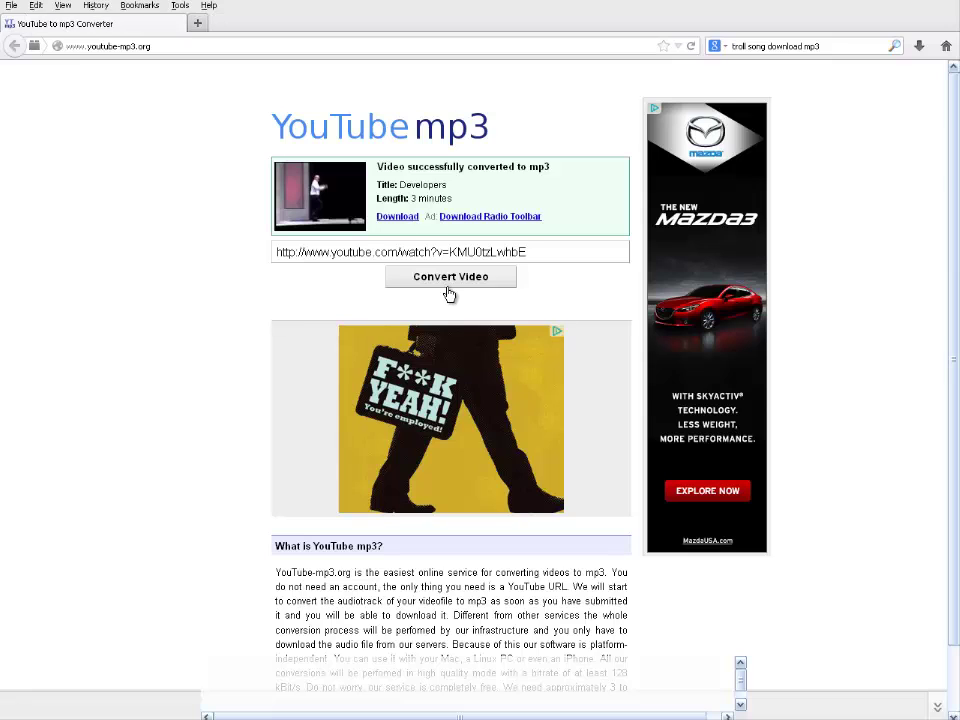
{"action": "left_click", "coordinate": [409, 220]}
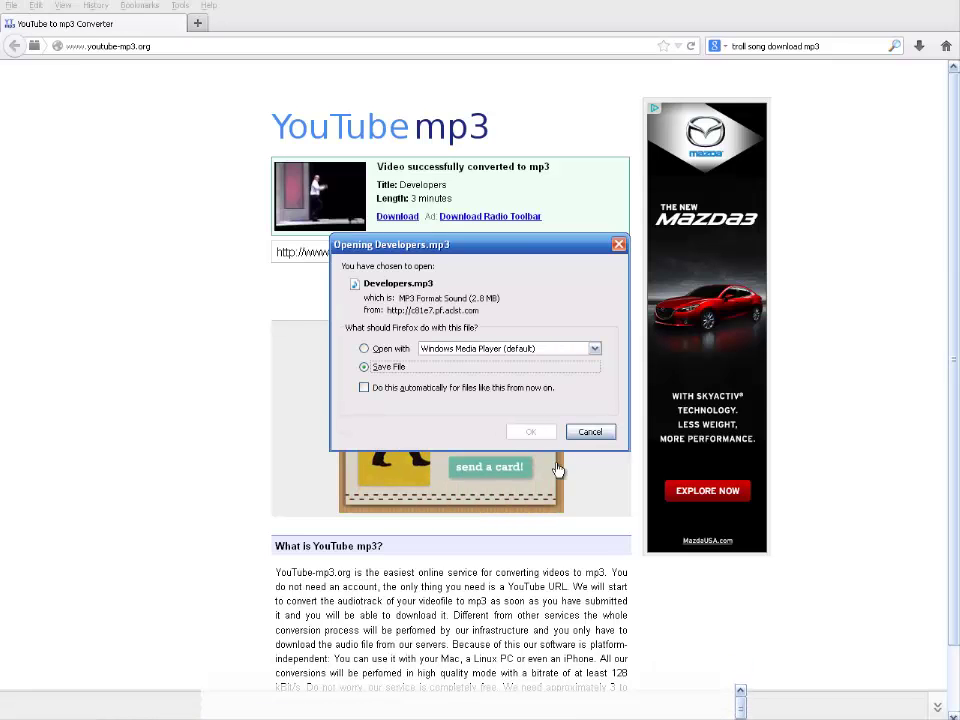
{"action": "left_click", "coordinate": [531, 432]}
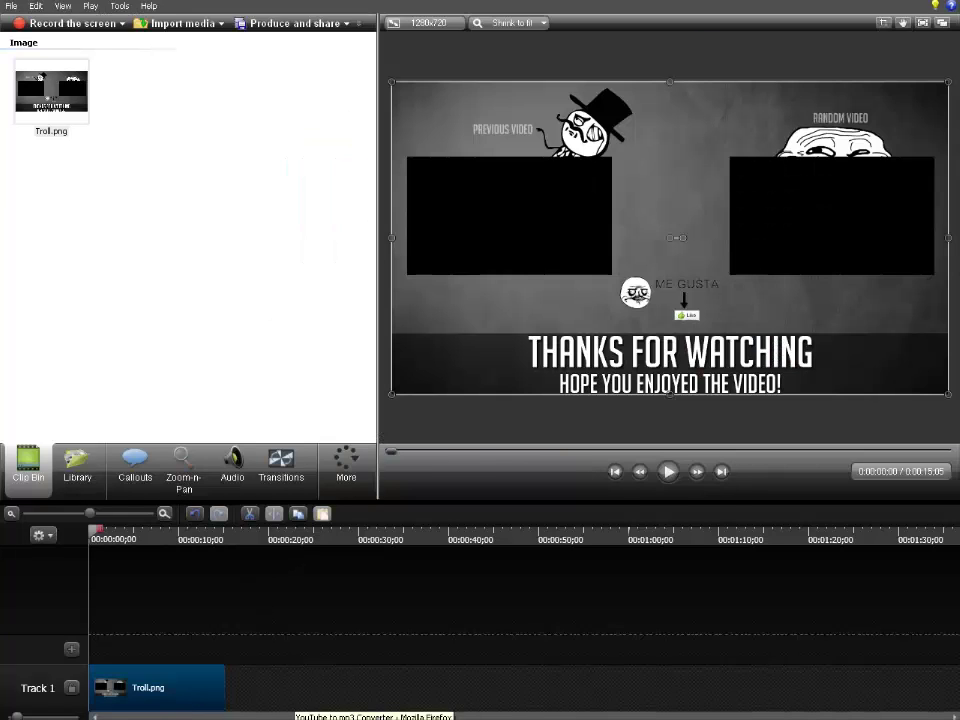
{"action": "left_click", "coordinate": [352, 718]}
{"action": "left_click", "coordinate": [190, 712]}
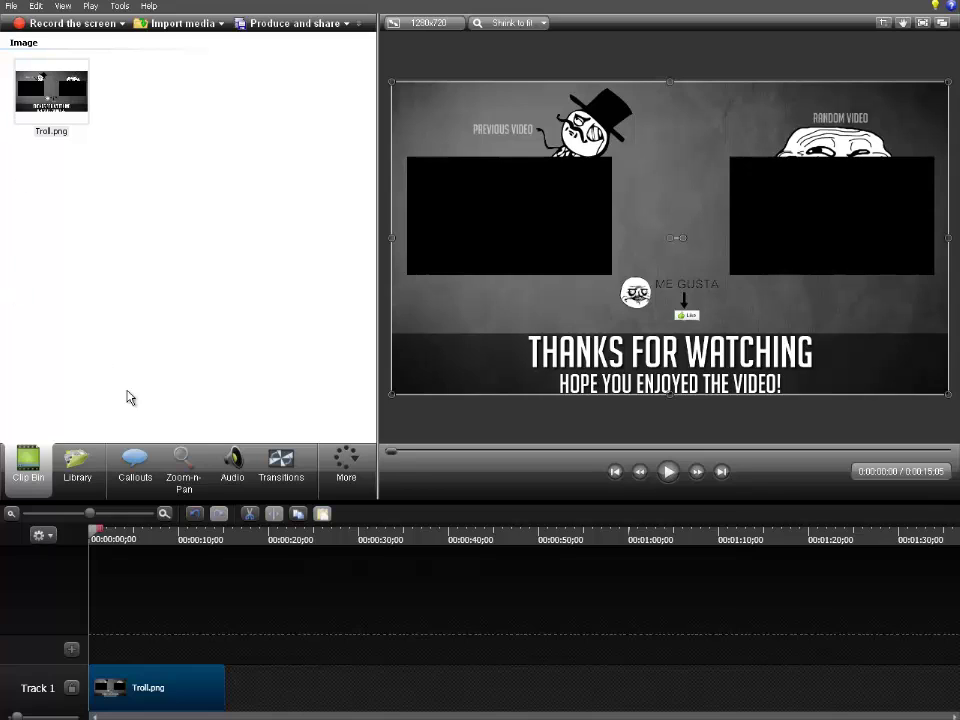
Step: Start a media import in Camtasia Studio and browse the Downloads folder for the audio file
{"action": "left_click", "coordinate": [168, 26]}
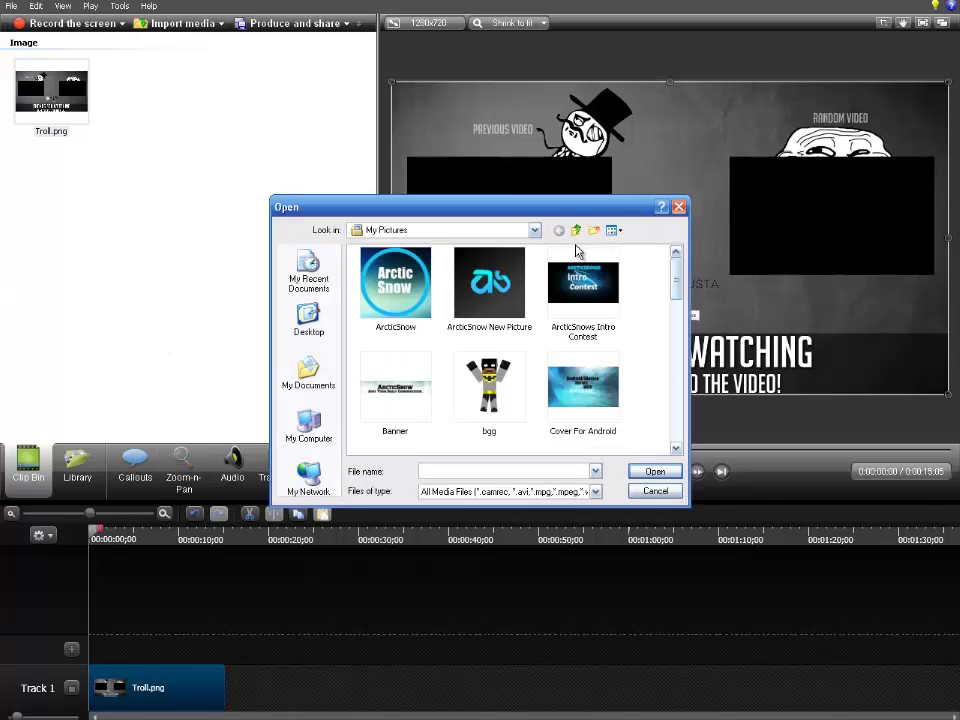
{"action": "left_click", "coordinate": [534, 230]}
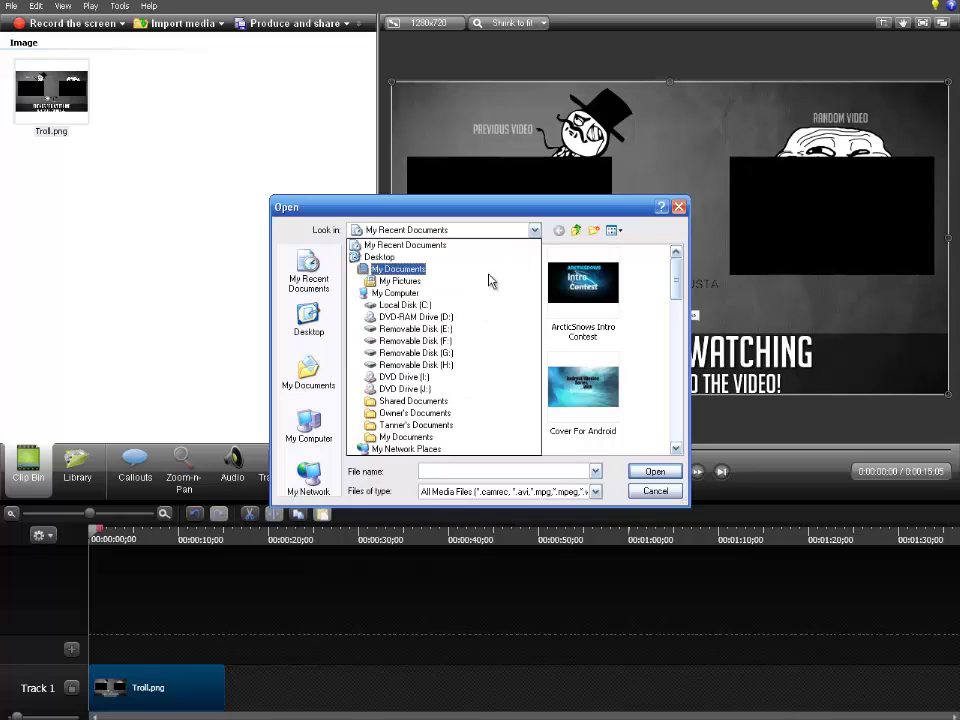
{"action": "left_click", "coordinate": [485, 270]}
{"action": "double_click", "coordinate": [369, 218]}
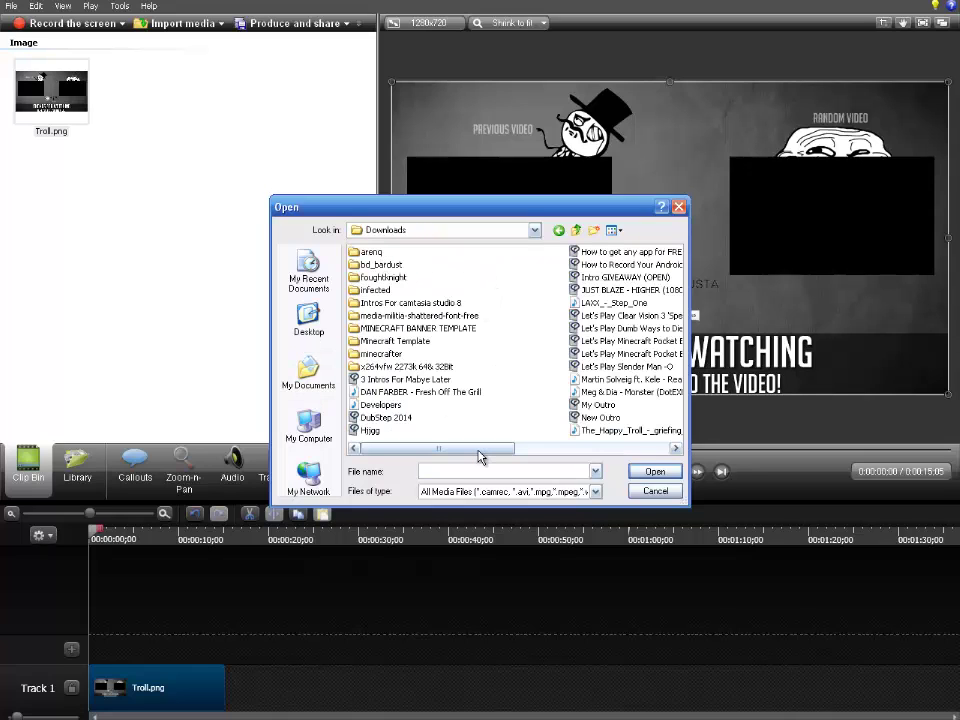
{"action": "left_click_drag", "start_coordinate": [480, 457], "coordinate": [648, 474]}
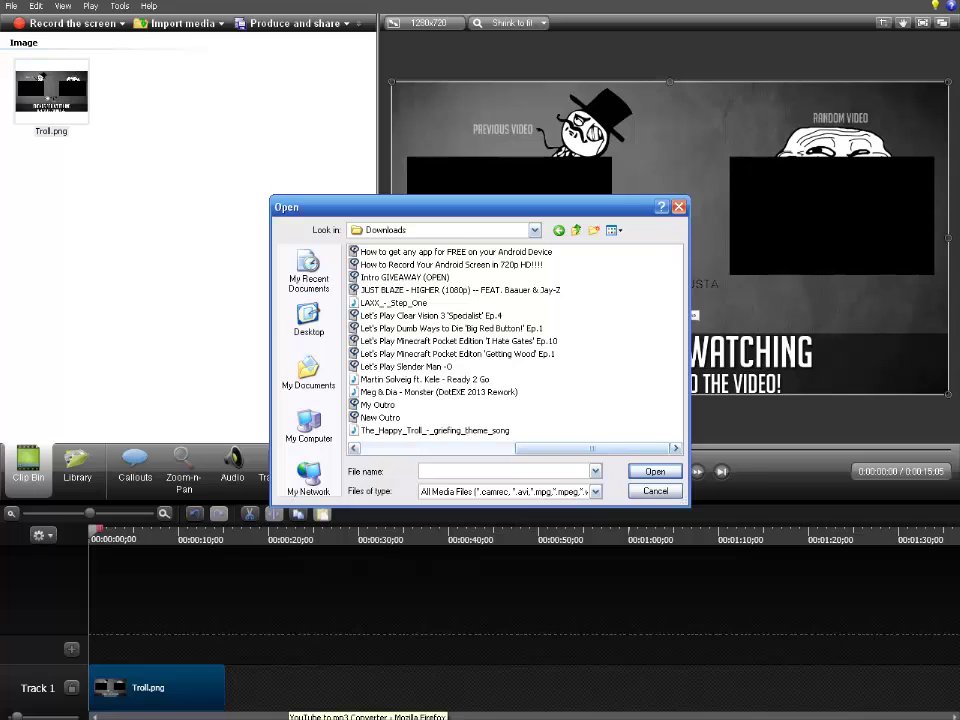
Step: Check the downloaded song's file name in Firefox's recent downloads and return to the Camtasia Studio import
{"action": "left_click", "coordinate": [300, 715]}
{"action": "left_click", "coordinate": [919, 47]}
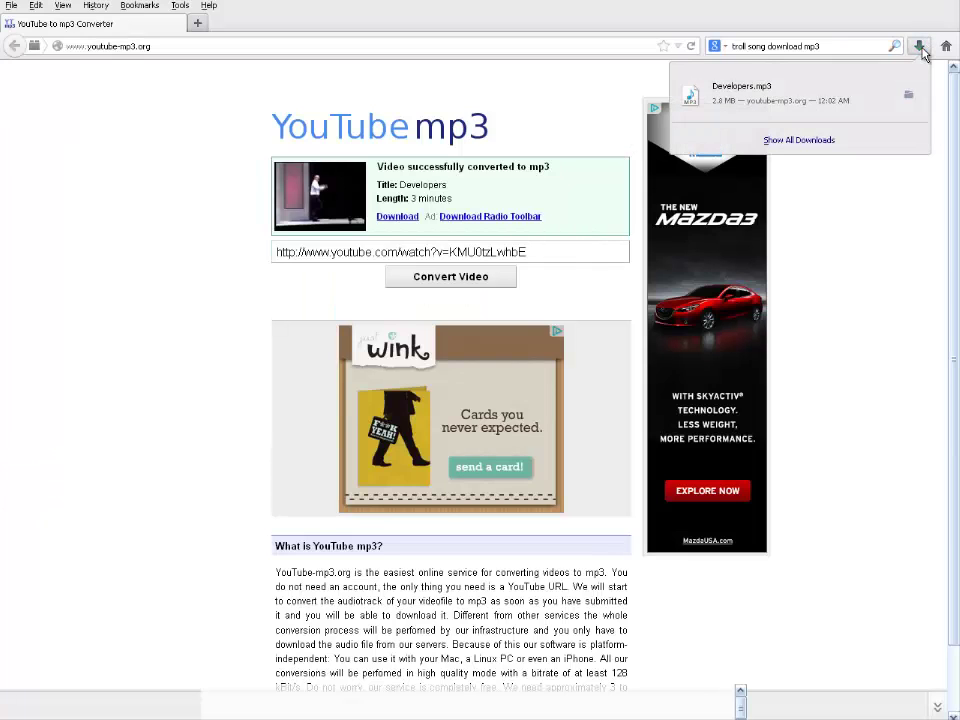
{"action": "left_click", "coordinate": [919, 47]}
{"action": "left_click", "coordinate": [47, 707]}
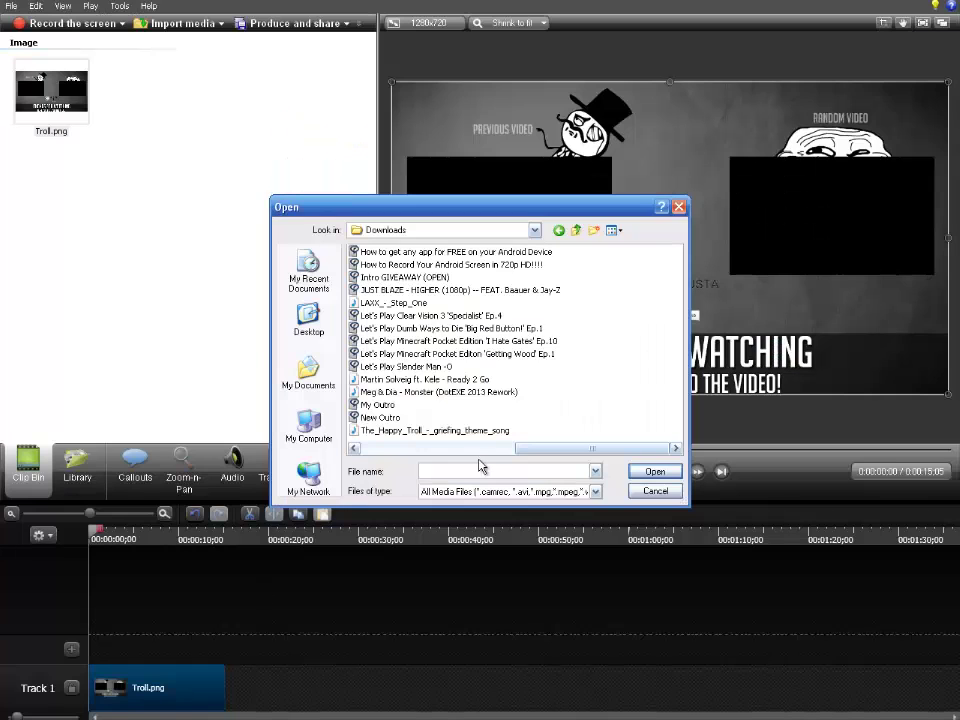
Step: Import Developers.mp3 from the Downloads folder
{"action": "left_click_drag", "start_coordinate": [593, 455], "coordinate": [396, 474]}
{"action": "double_click", "coordinate": [390, 405]}
Step: Place Developers.mp3 at the start of Track 2 and trim its end to match the Troll.png clip at about 15 seconds
{"action": "left_click_drag", "start_coordinate": [88, 240], "coordinate": [110, 648]}
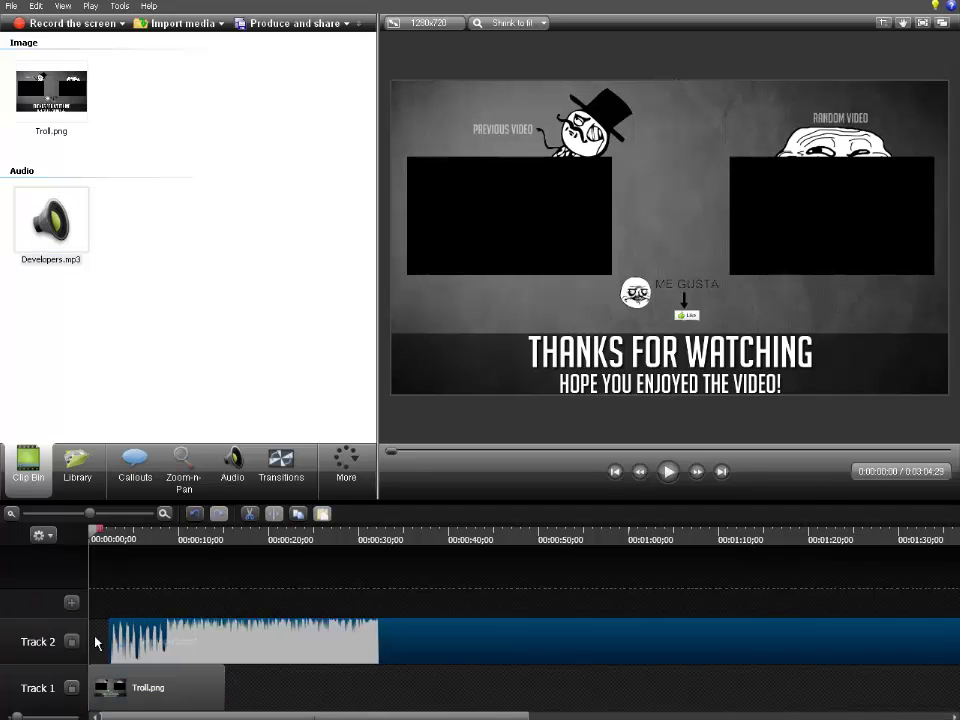
{"action": "left_click_drag", "start_coordinate": [242, 716], "coordinate": [846, 690]}
{"action": "left_click_drag", "start_coordinate": [806, 638], "coordinate": [222, 632]}
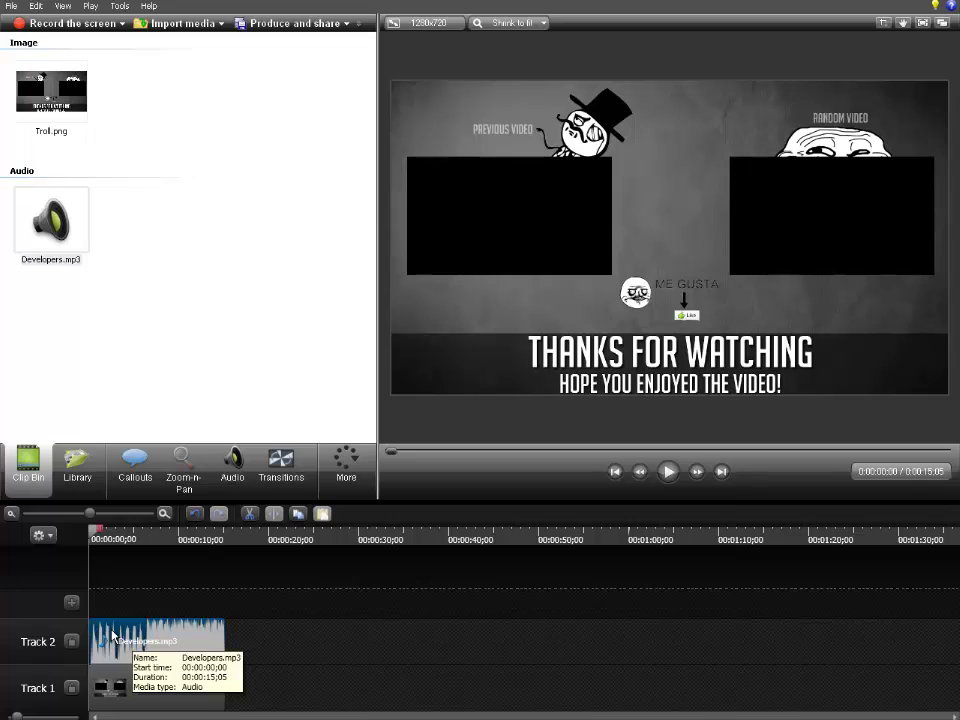
Step: Preview the outro with its music and delete the Developers.mp3 clip from Track 2
{"action": "left_click", "coordinate": [669, 473]}
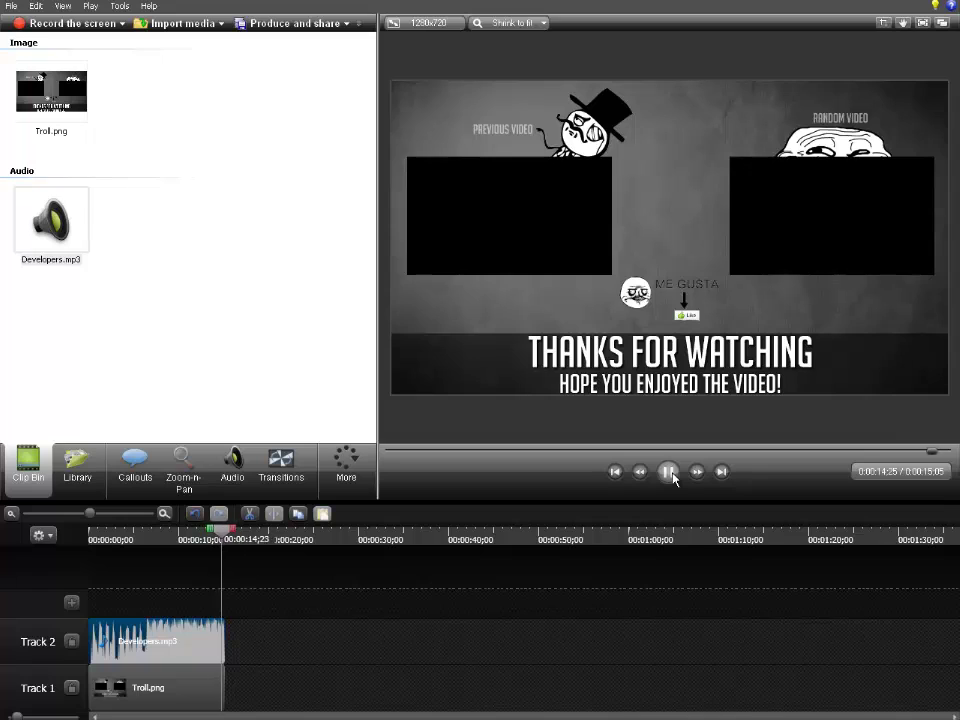
{"action": "left_click", "coordinate": [616, 472]}
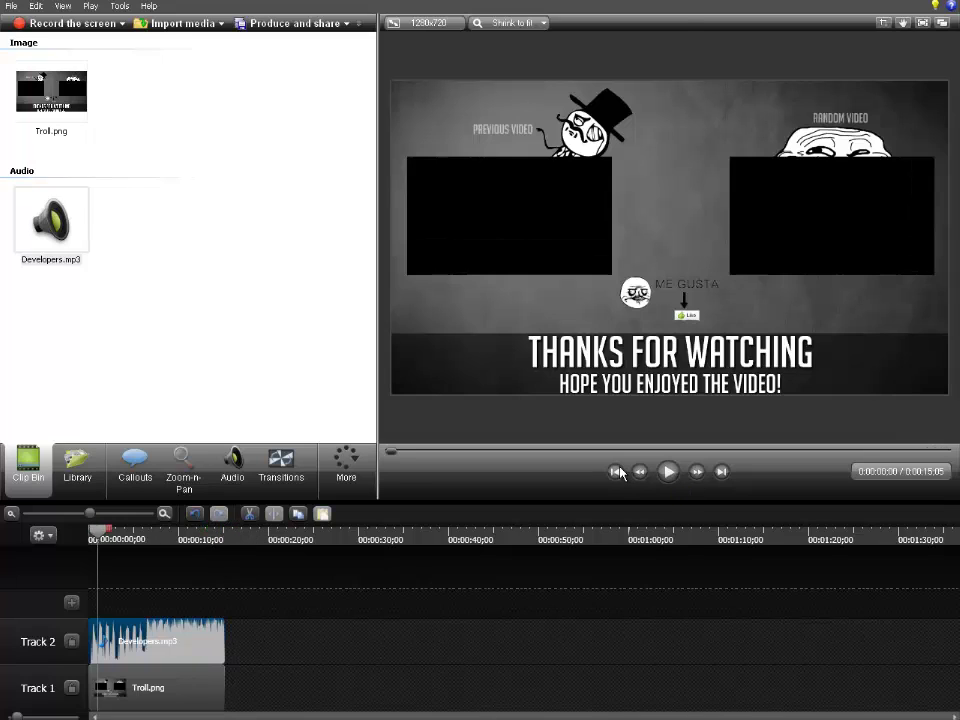
{"action": "right_click", "coordinate": [157, 634]}
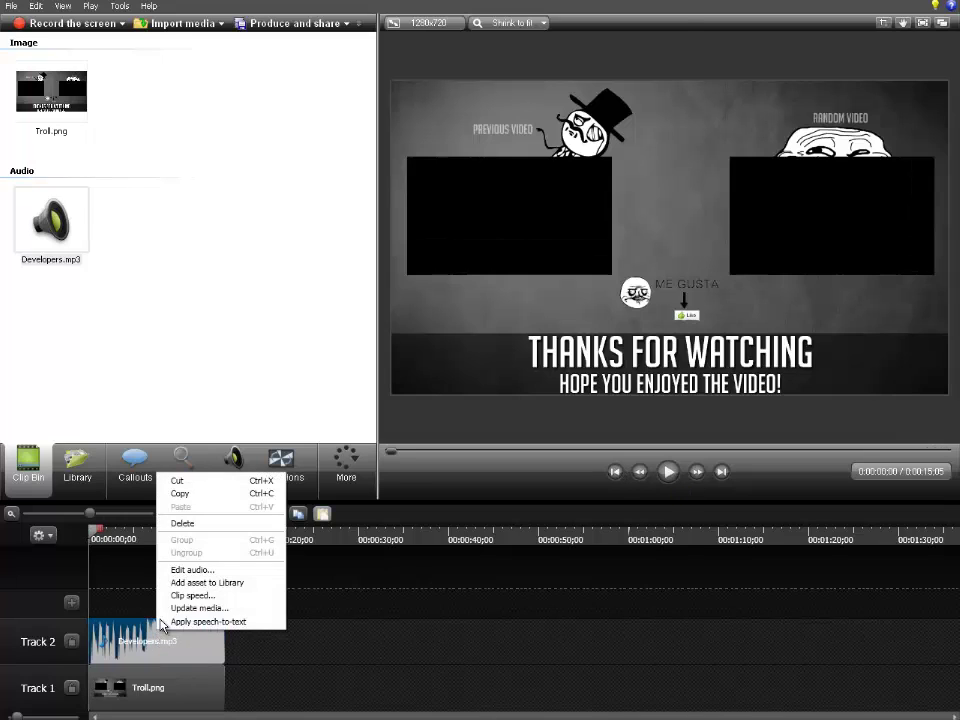
{"action": "left_click", "coordinate": [204, 524]}
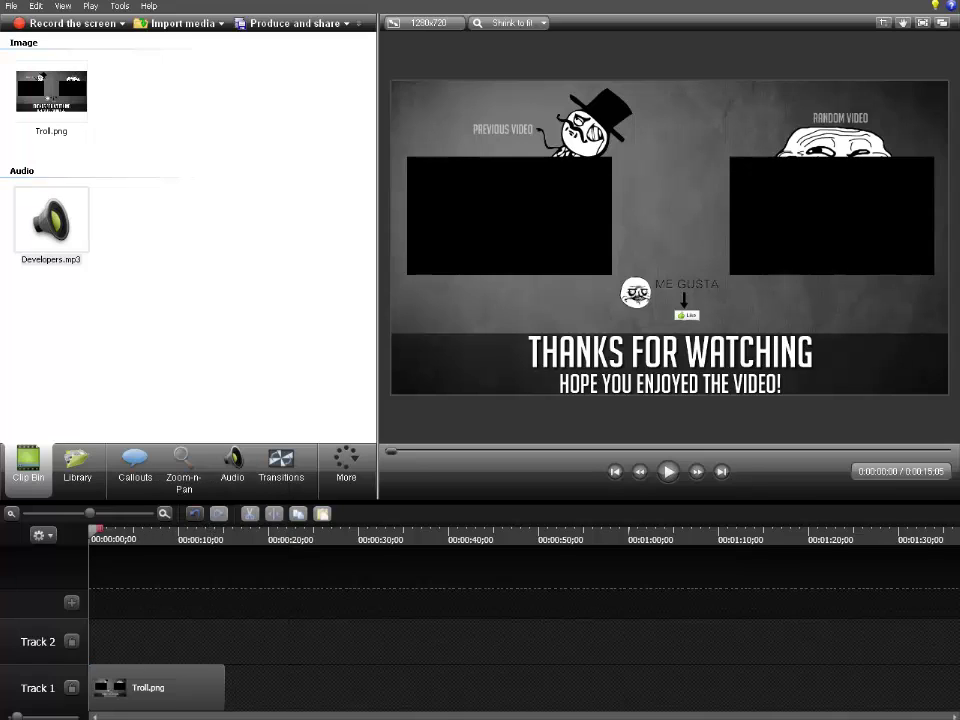
Step: Switch to Firefox, search the web for "troll song download mp3" and open the "Troll Song - Download" YouTube video
{"action": "key", "text": "alt+Tab"}
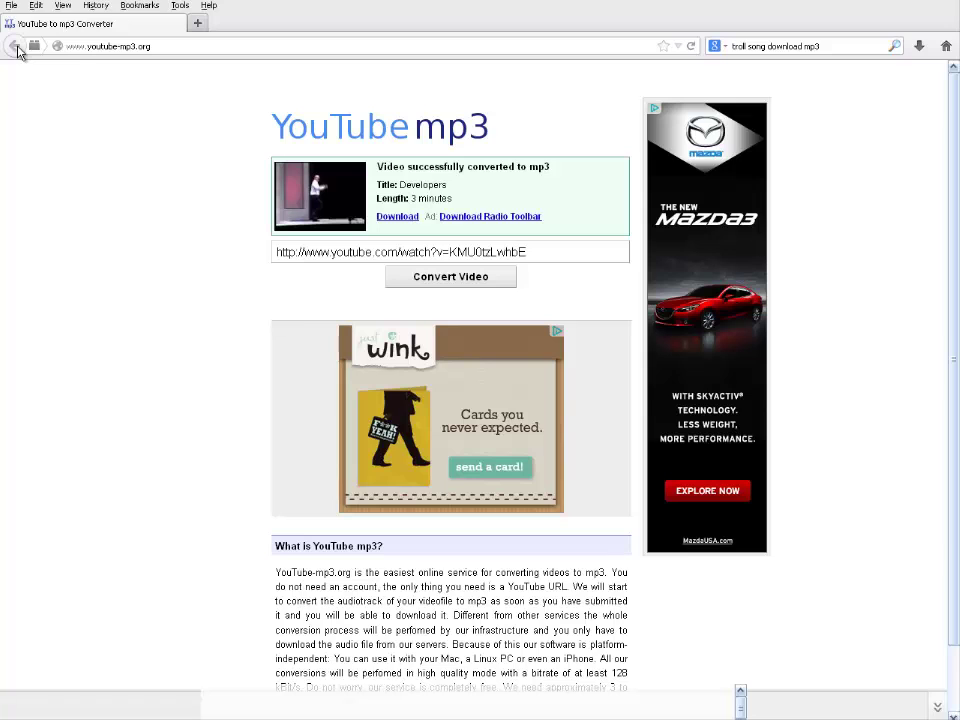
{"action": "left_click", "coordinate": [895, 46]}
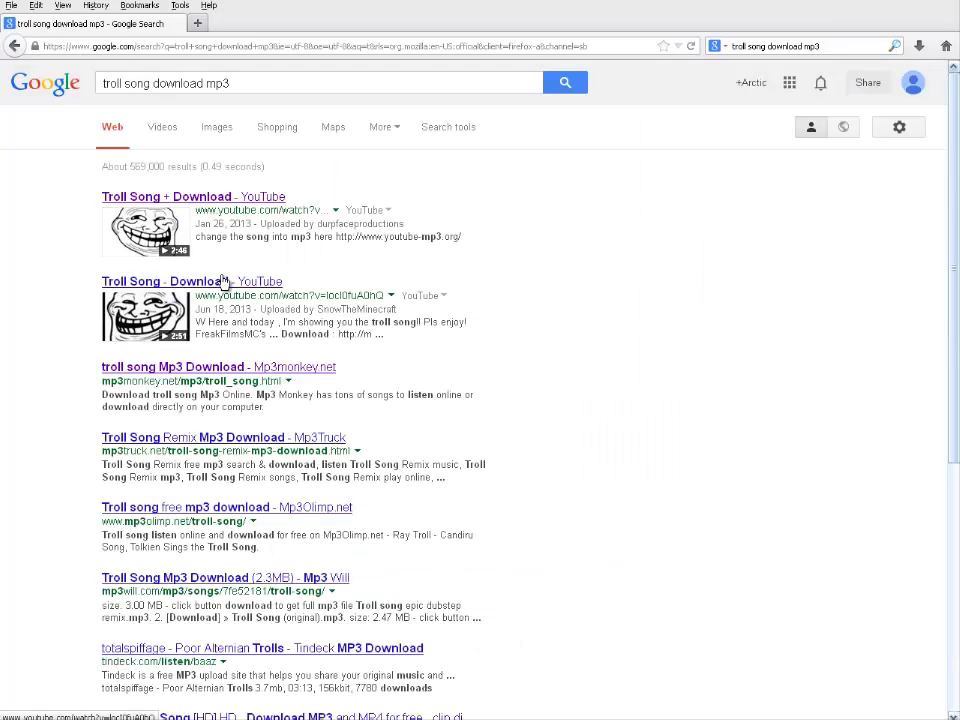
{"action": "left_click", "coordinate": [224, 280]}
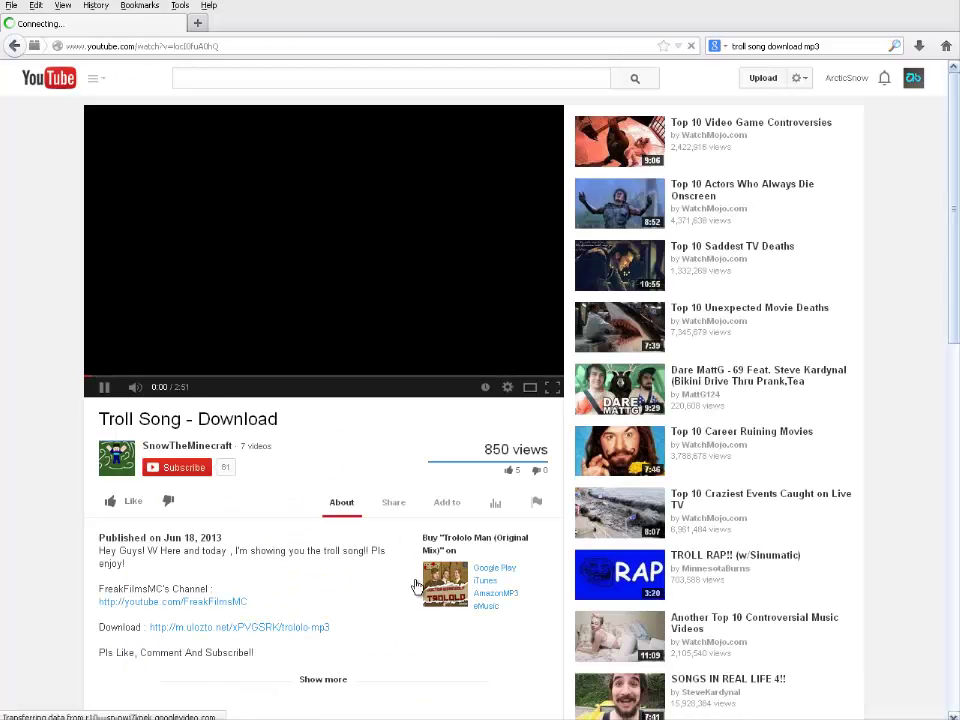
{"action": "scroll", "coordinate": [417, 586], "scroll_direction": "down", "scroll_amount": 5}
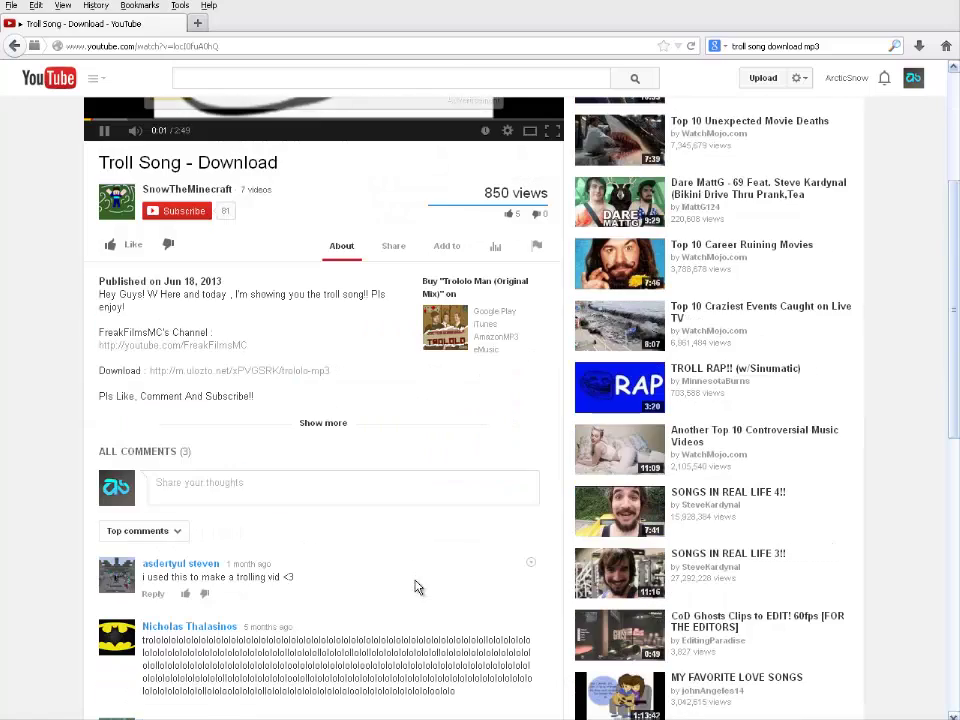
{"action": "scroll", "coordinate": [417, 586], "scroll_direction": "down", "scroll_amount": 2}
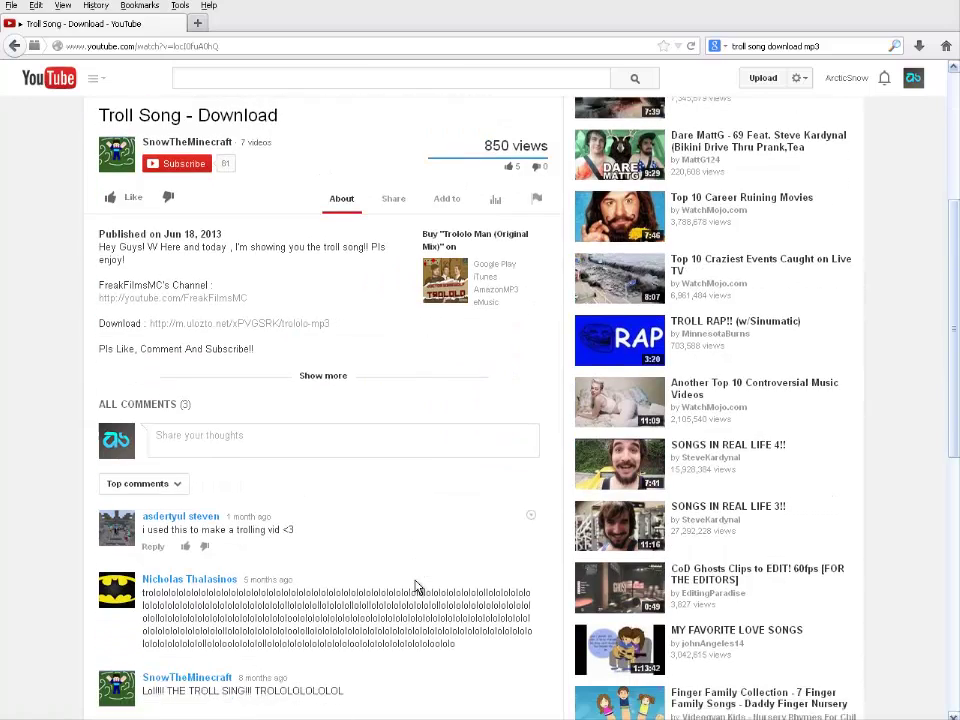
{"action": "scroll", "coordinate": [417, 585], "scroll_direction": "up", "scroll_amount": 4}
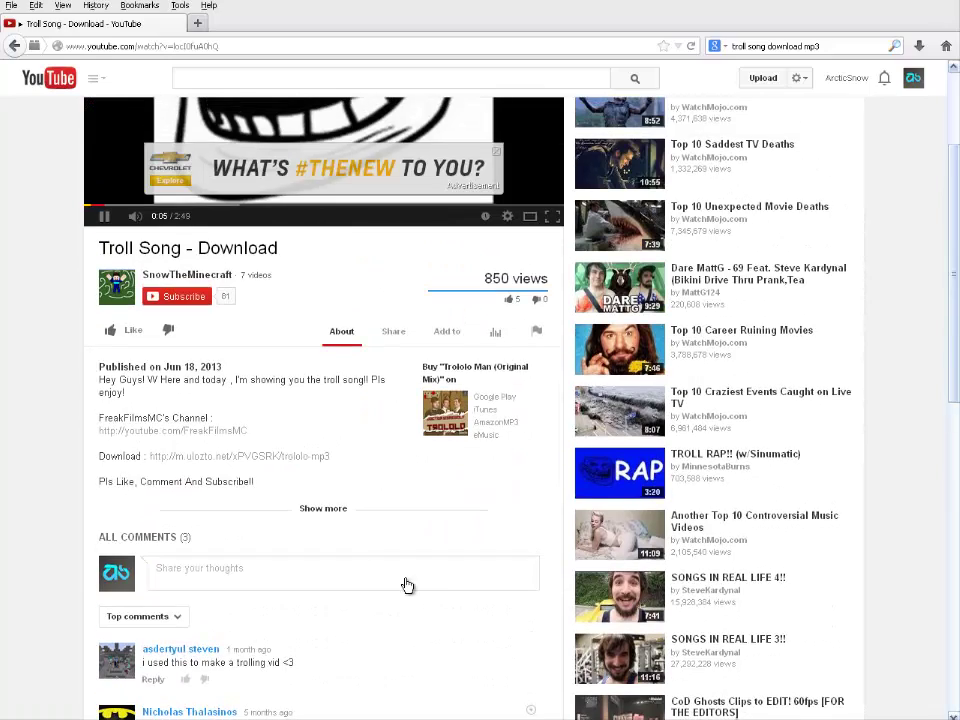
{"action": "scroll", "coordinate": [261, 481], "scroll_direction": "up", "scroll_amount": 4}
{"action": "scroll", "coordinate": [261, 481], "scroll_direction": "down", "scroll_amount": 4}
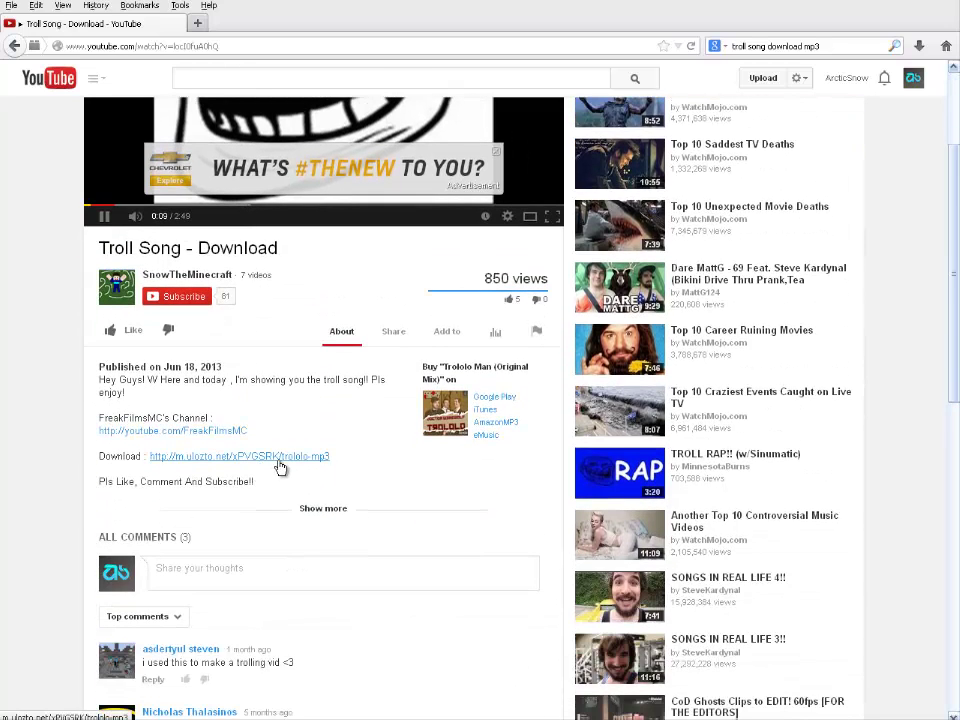
Step: Open the trololo-mp3 download link from the video description, close the YouTube tab and request the trololo.mp3 download
{"action": "left_click", "coordinate": [279, 459]}
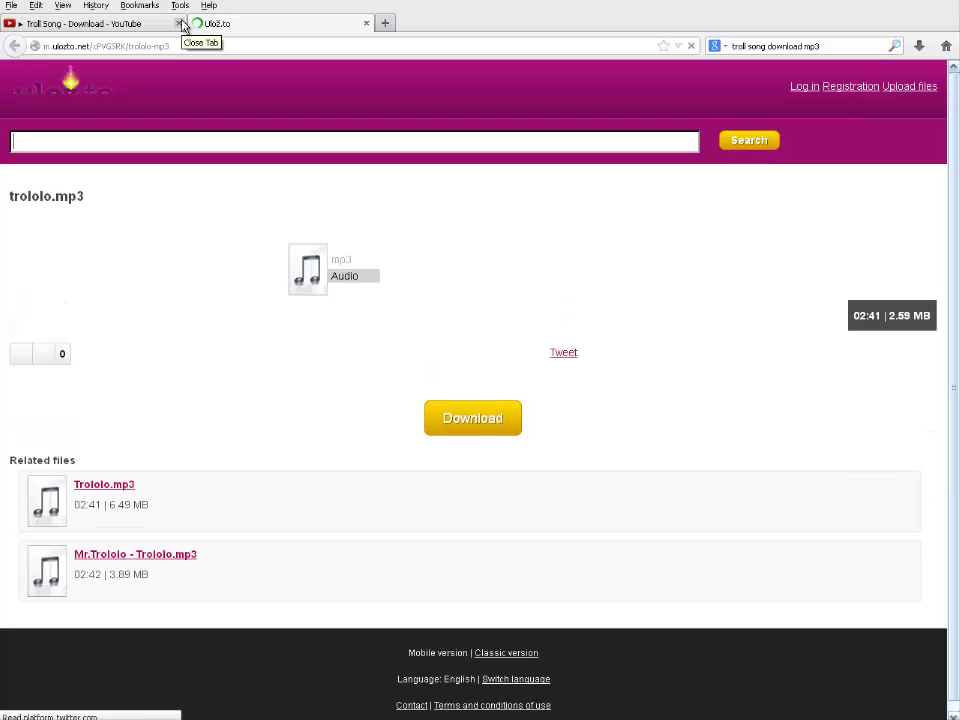
{"action": "left_click", "coordinate": [180, 23]}
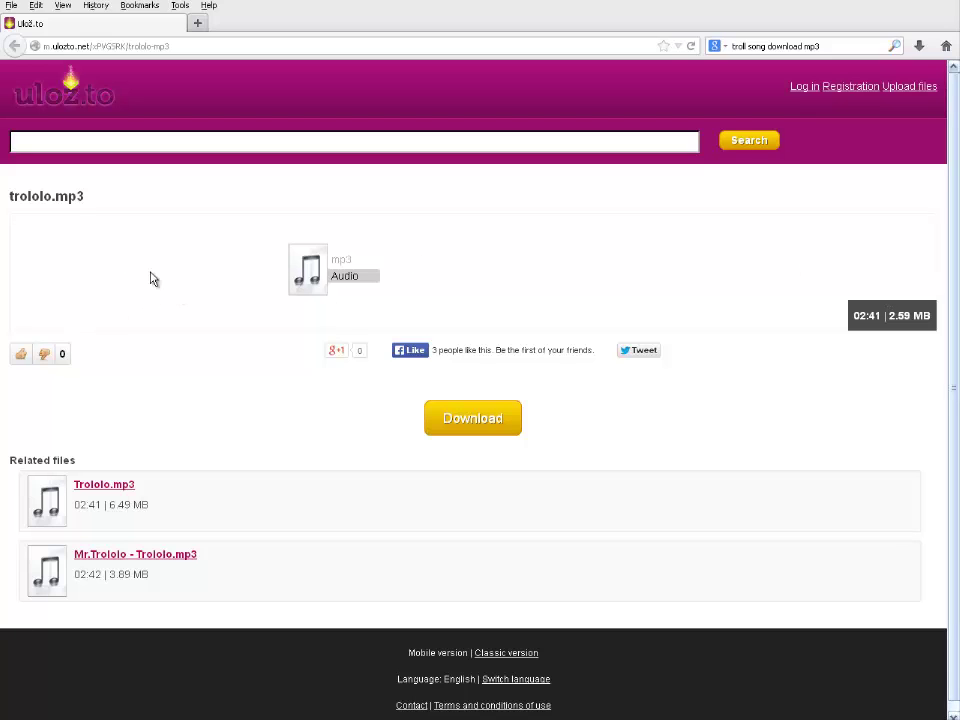
{"action": "right_click", "coordinate": [306, 266]}
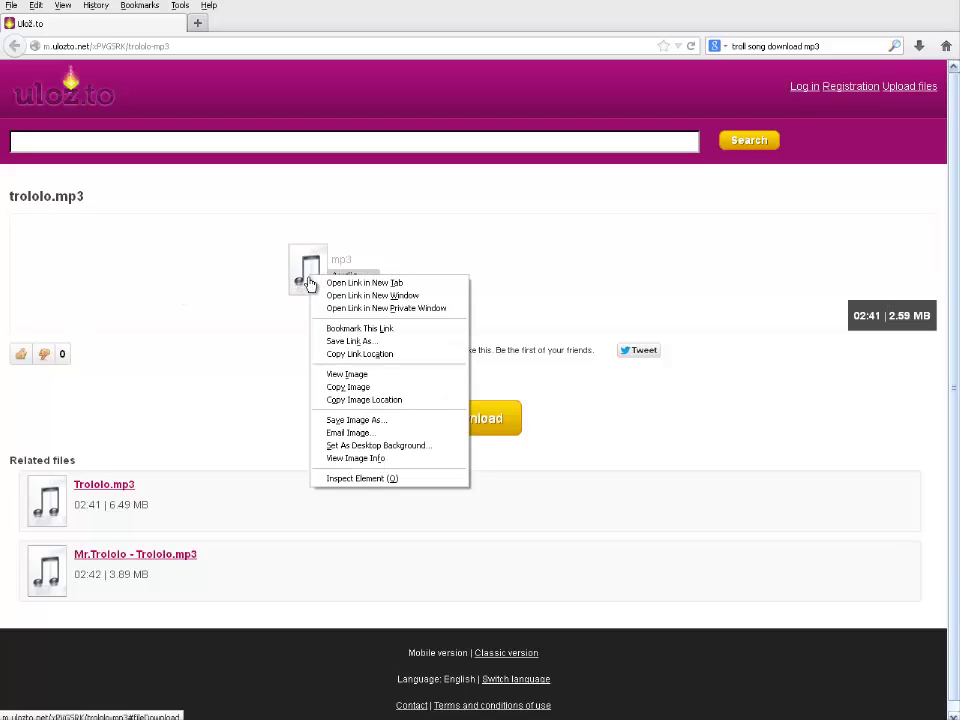
{"action": "left_click", "coordinate": [210, 420]}
{"action": "left_click", "coordinate": [441, 427]}
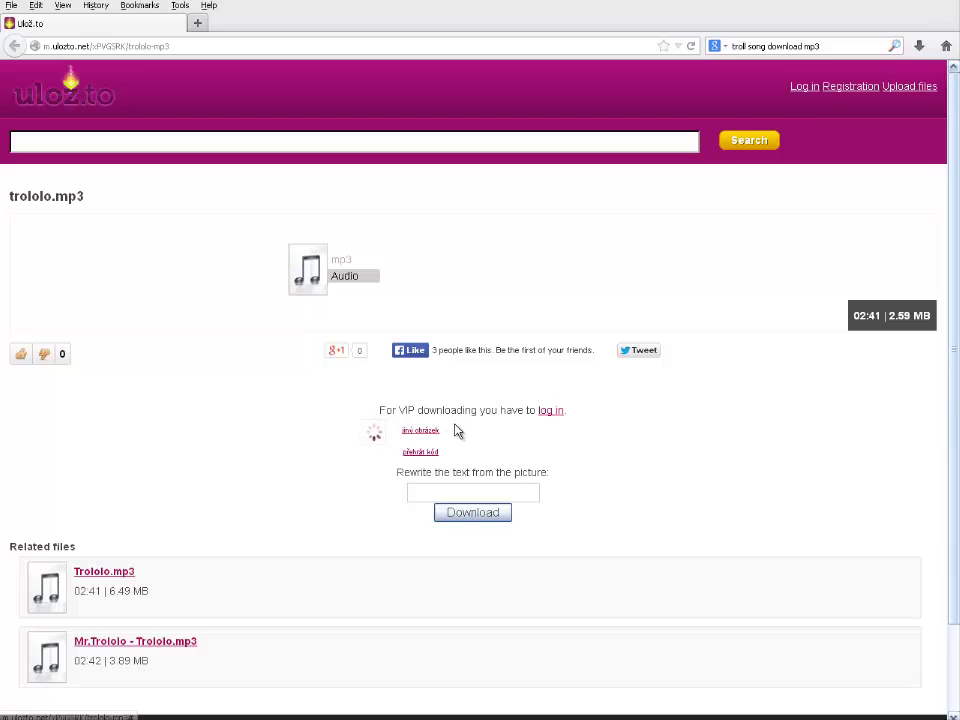
Step: Enter the captcha text from the picture, submit it and download trololo.mp3
{"action": "left_click", "coordinate": [459, 508]}
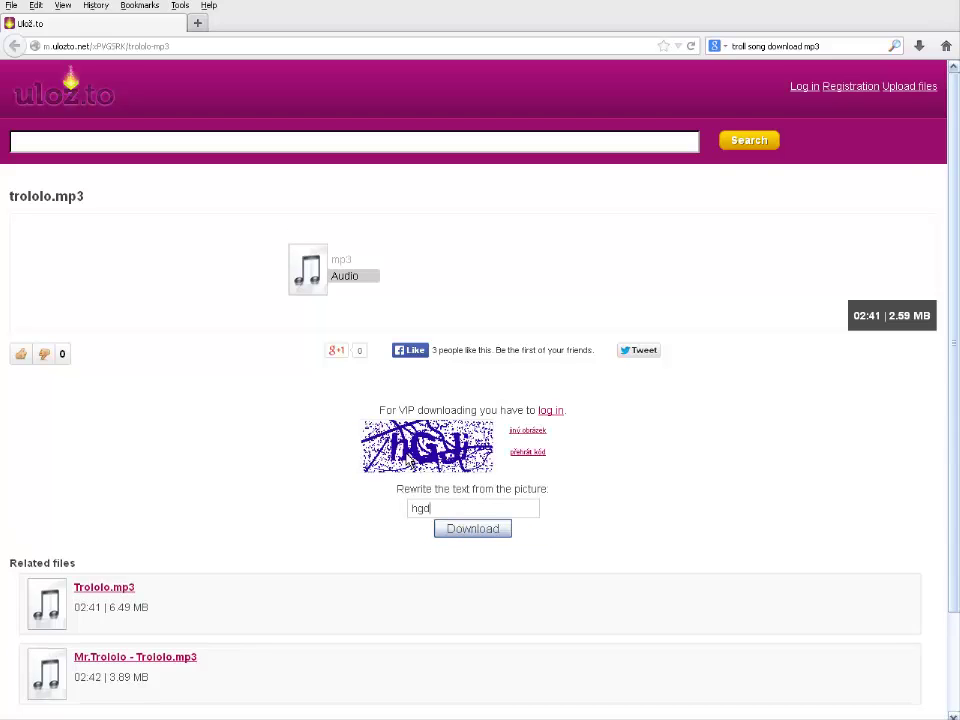
{"action": "left_click", "coordinate": [475, 529]}
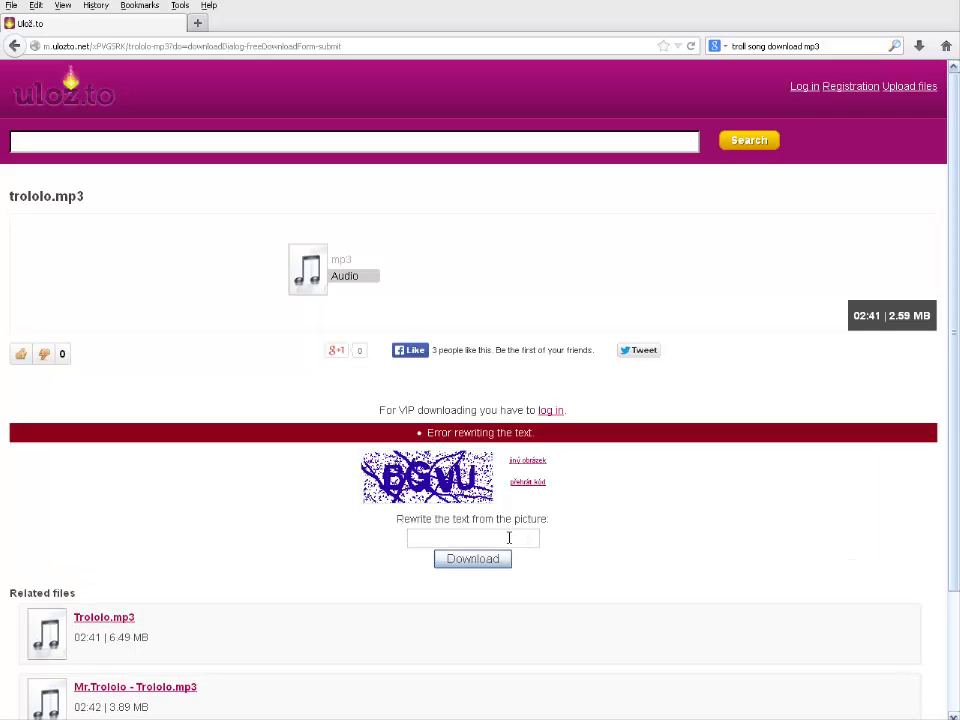
{"action": "left_click", "coordinate": [487, 531]}
{"action": "type", "text": "bgvu"}
{"action": "key", "text": "Return"}
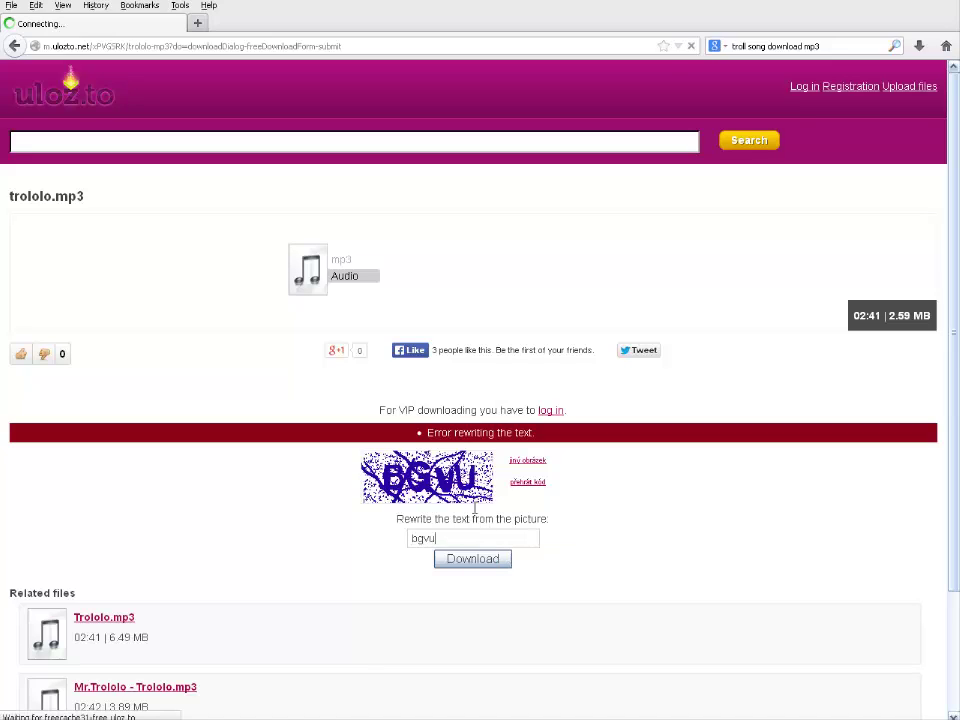
{"action": "left_click", "coordinate": [542, 432]}
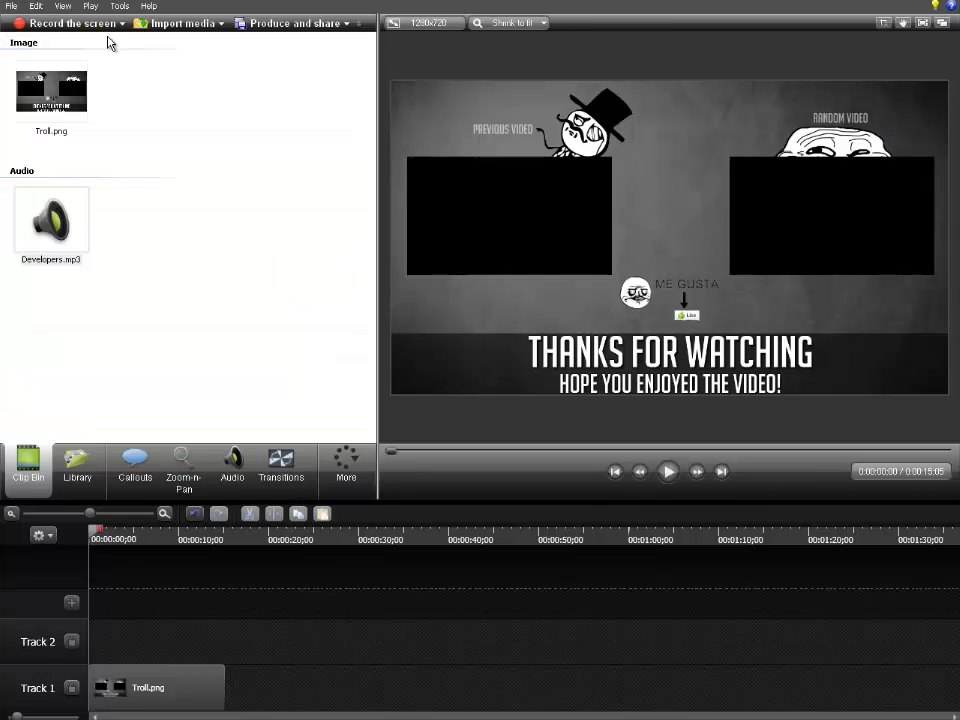
Step: Remove Developers.mp3 from the Clip Bin in Camtasia Studio and import trololo.mp3 from the Downloads folder
{"action": "right_click", "coordinate": [52, 243]}
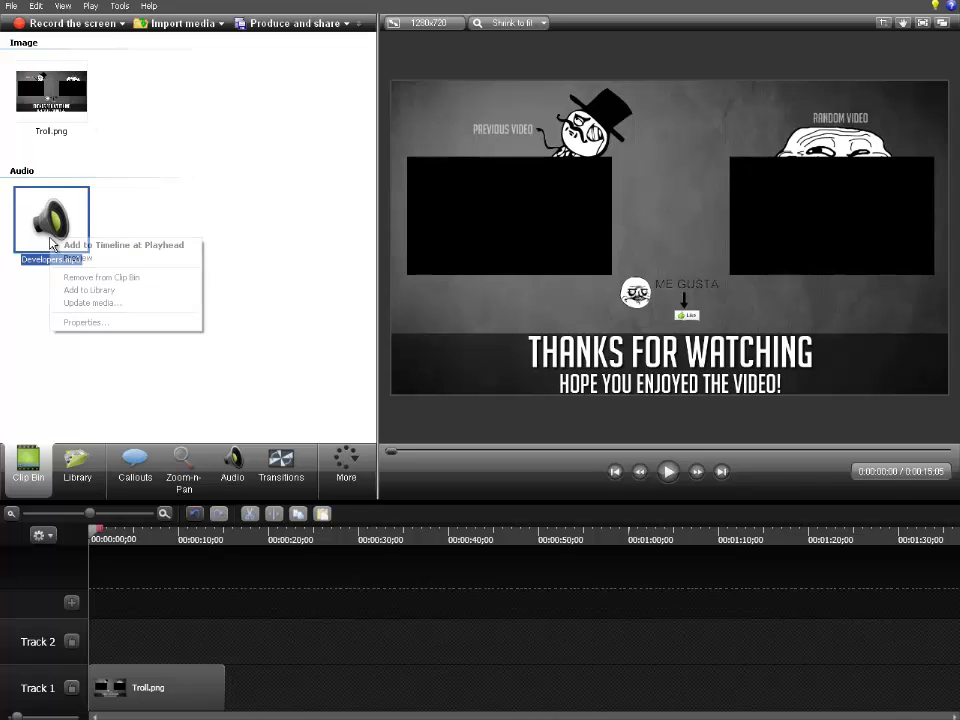
{"action": "left_click", "coordinate": [118, 277]}
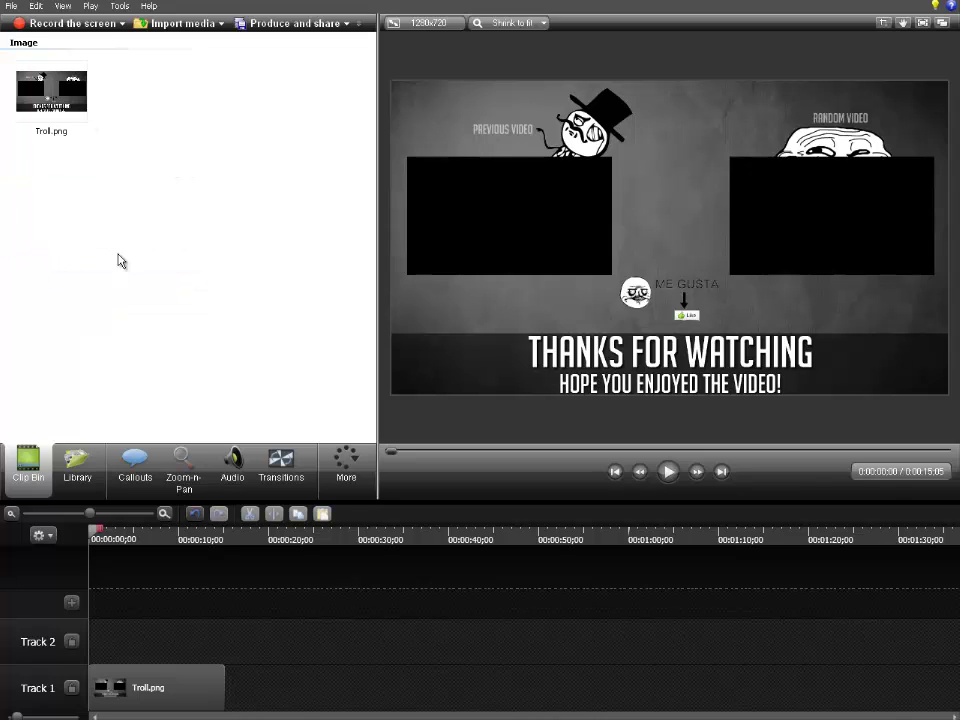
{"action": "left_click", "coordinate": [186, 24]}
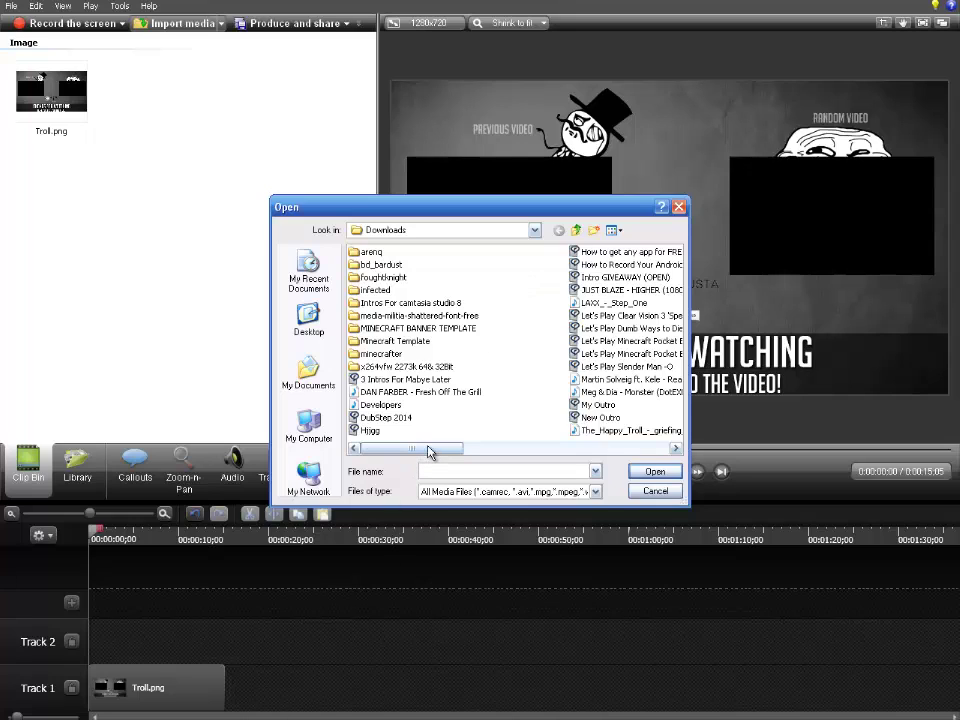
{"action": "left_click", "coordinate": [330, 714]}
{"action": "left_click", "coordinate": [919, 46]}
{"action": "key", "text": "alt+Tab"}
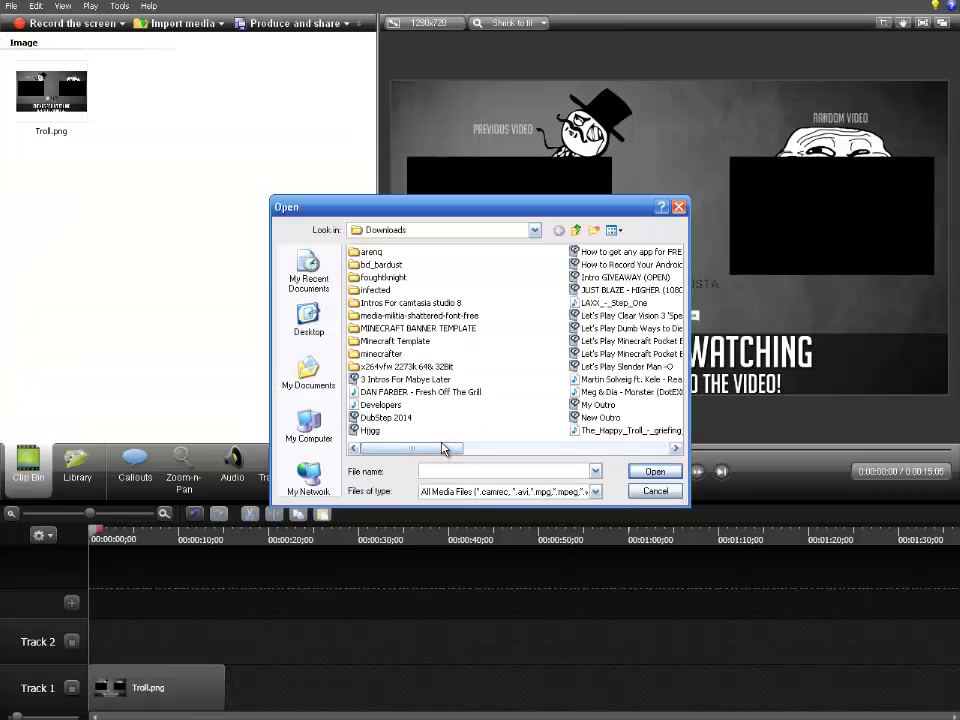
{"action": "left_click_drag", "start_coordinate": [445, 450], "coordinate": [545, 457]}
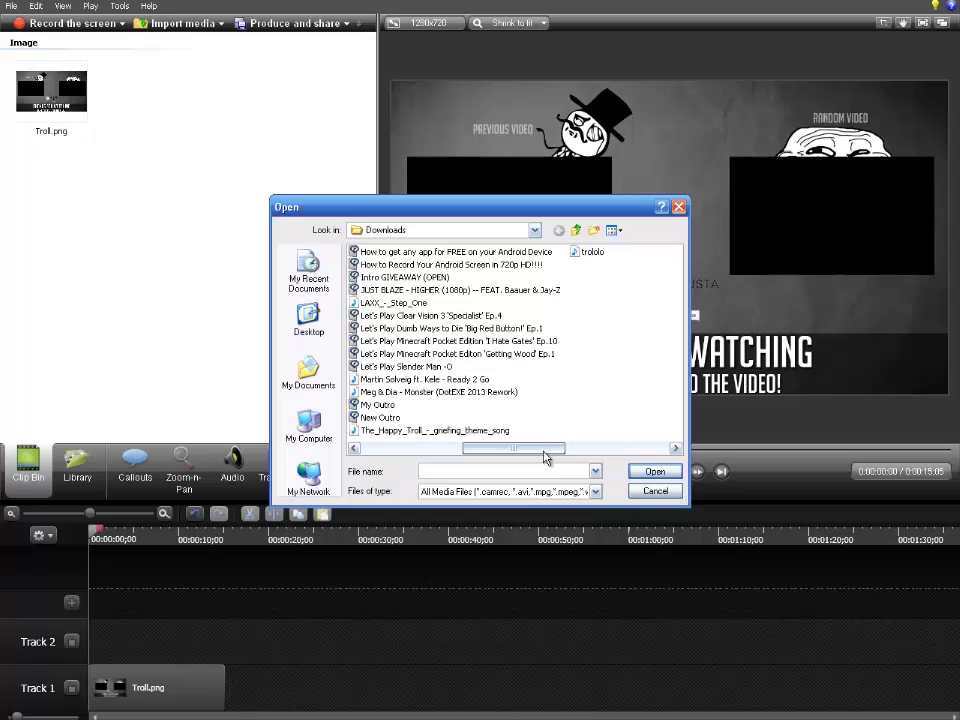
{"action": "double_click", "coordinate": [592, 252]}
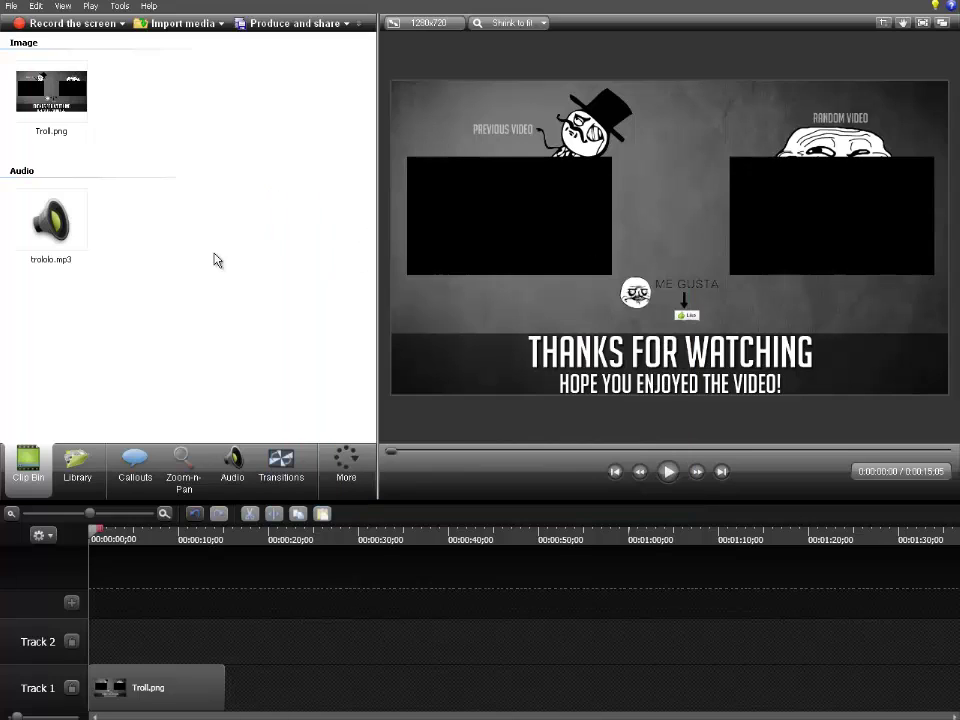
Step: Place trololo.mp3 at the start of Track 2 and trim its end to match the Troll.png clip at 15;05
{"action": "left_click_drag", "start_coordinate": [52, 351], "coordinate": [133, 640]}
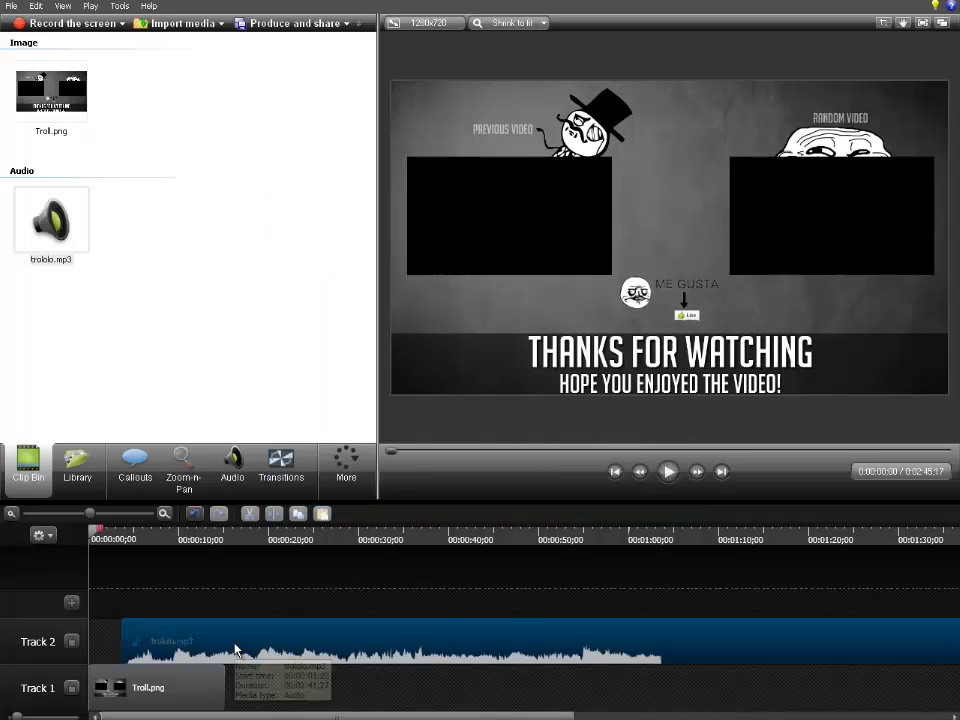
{"action": "left_click", "coordinate": [874, 715]}
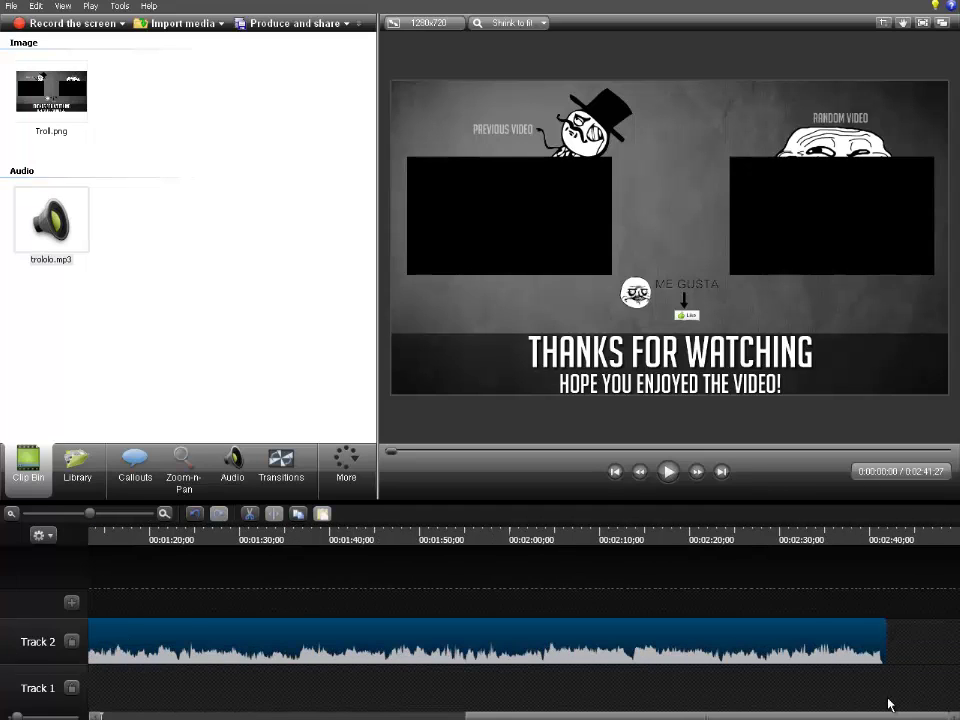
{"action": "left_click_drag", "start_coordinate": [890, 655], "coordinate": [3, 600]}
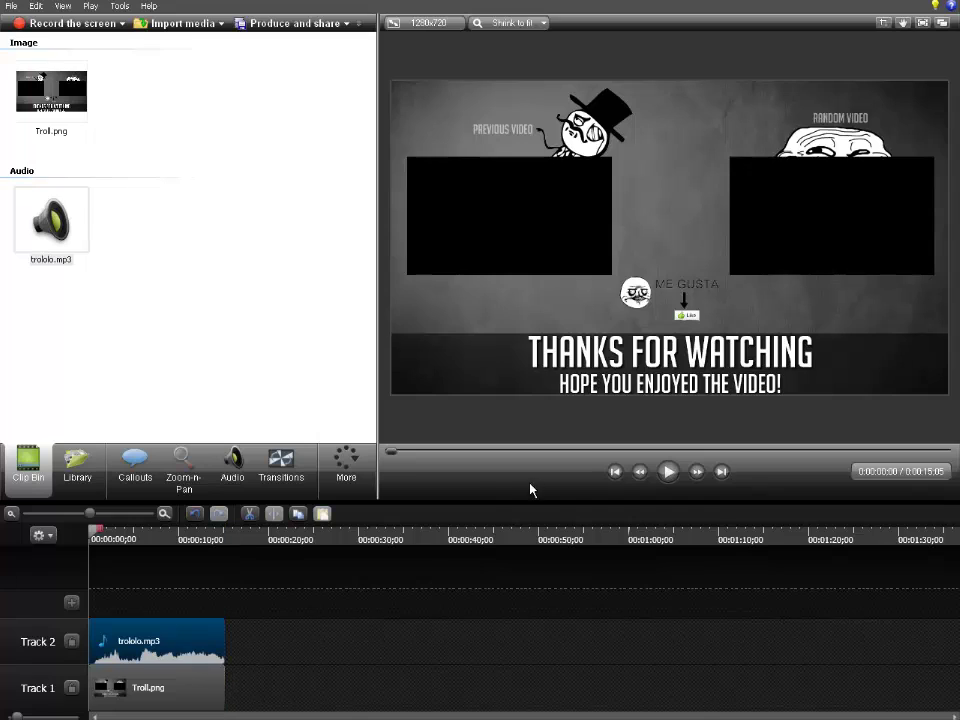
Step: Preview the song and trim off its opening, keeping the trololo.mp3 clip aligned with Troll.png from 0 to 15;05
{"action": "left_click", "coordinate": [667, 472]}
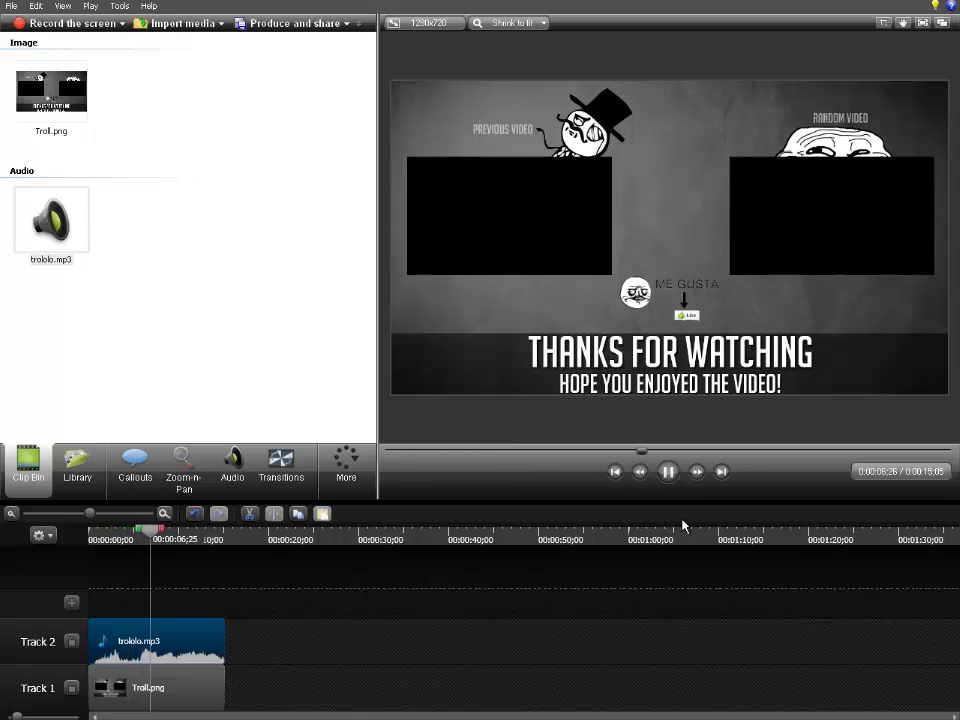
{"action": "left_click", "coordinate": [679, 476]}
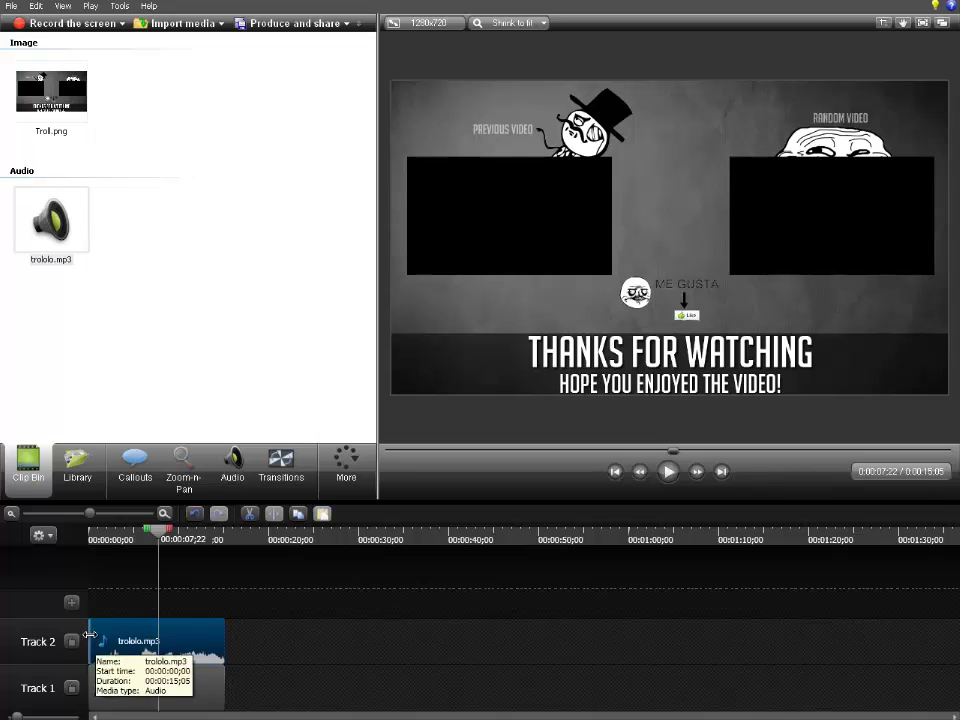
{"action": "left_click_drag", "start_coordinate": [96, 634], "coordinate": [222, 645]}
{"action": "left_click", "coordinate": [615, 472]}
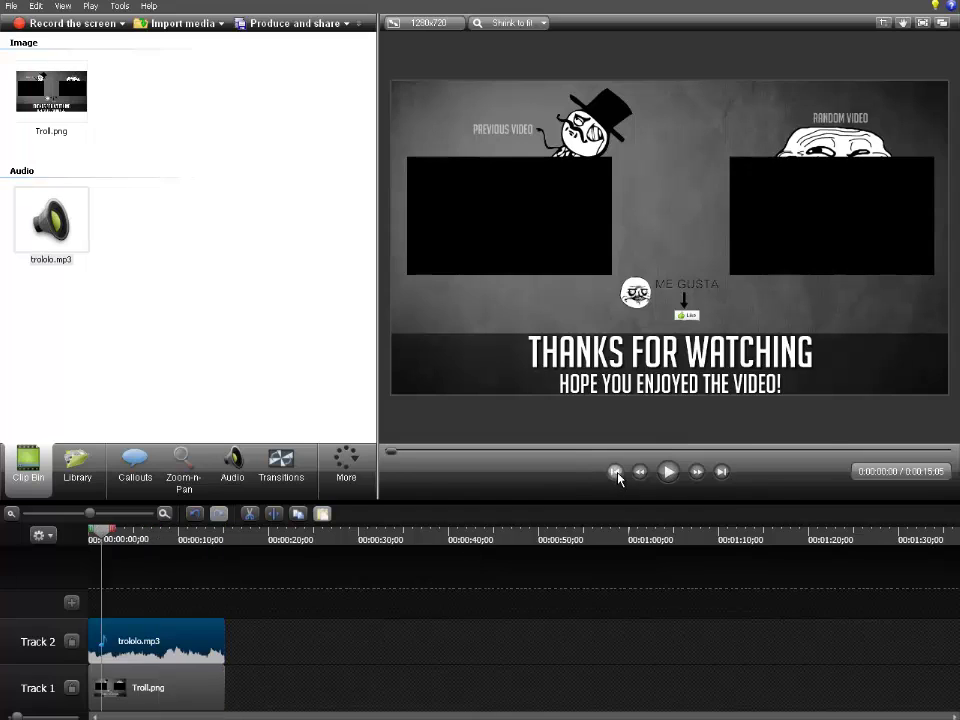
Step: Play the beginning of the outro to check the trimmed music and return the playhead to the start
{"action": "left_click", "coordinate": [677, 480]}
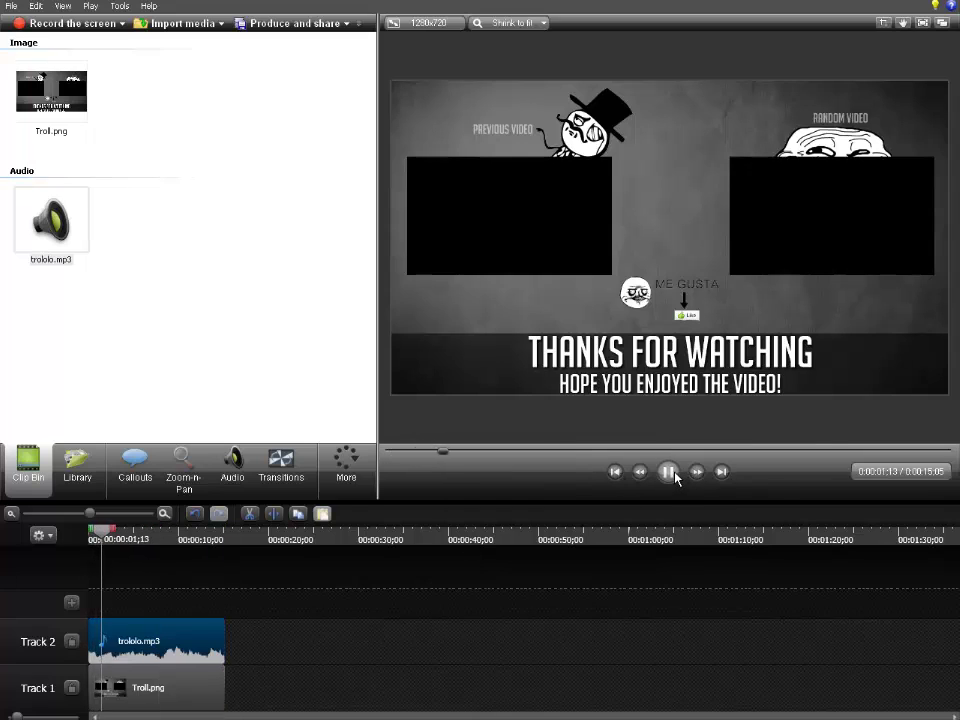
{"action": "left_click", "coordinate": [673, 478]}
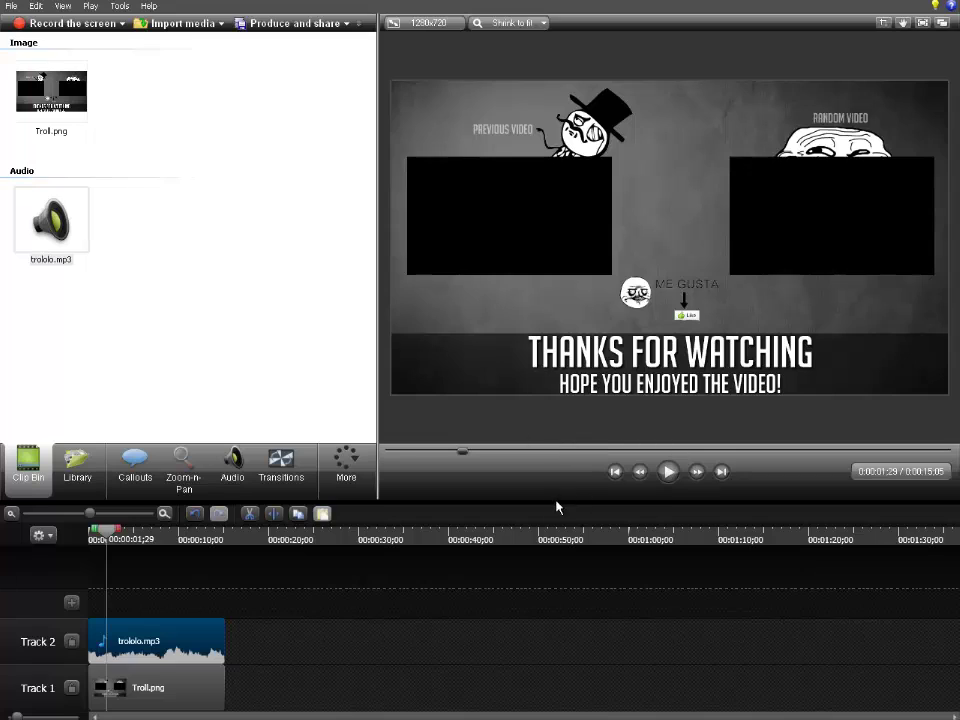
{"action": "left_click", "coordinate": [612, 472]}
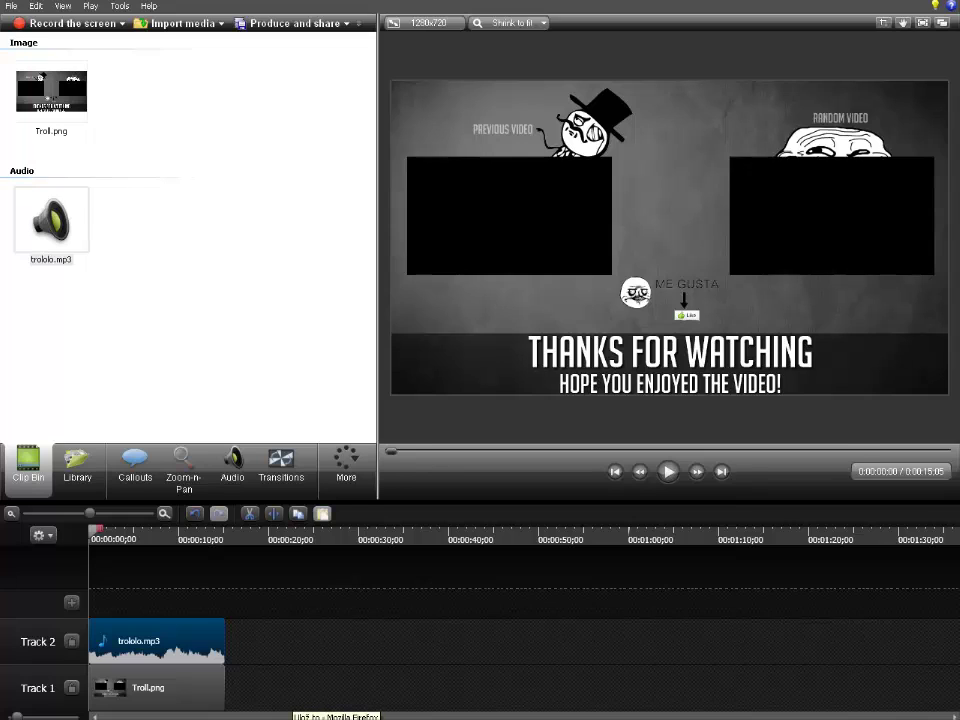
Step: Switch to Firefox, go to picmonkey.com and open the plain black wallpaper image from My Pictures for editing
{"action": "left_click", "coordinate": [330, 718]}
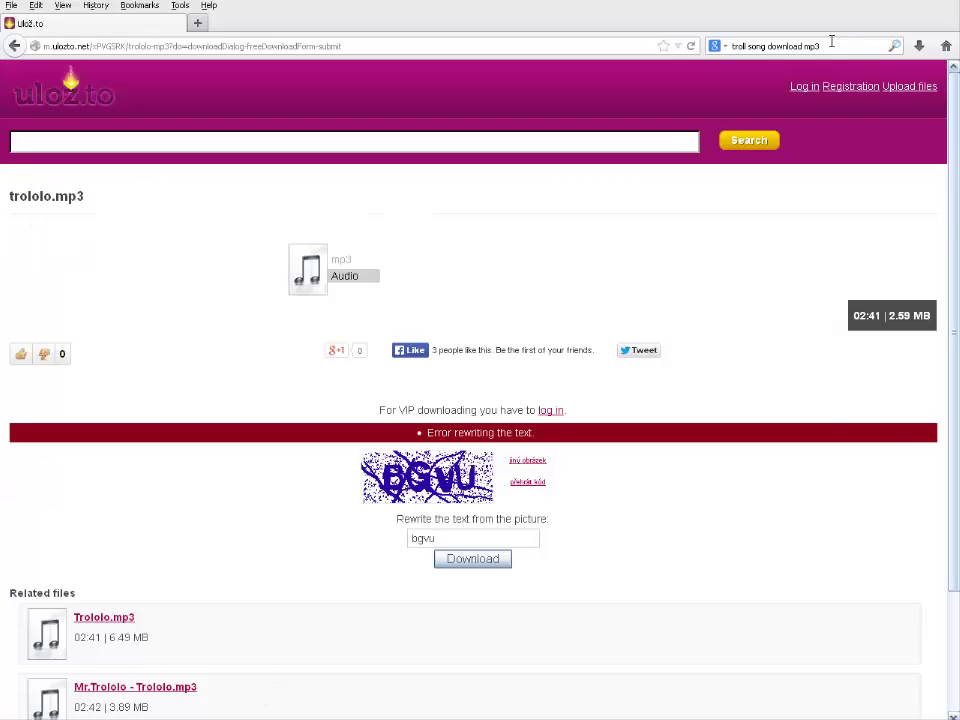
{"action": "left_click", "coordinate": [276, 44]}
{"action": "type", "text": "picmonkey.com/"}
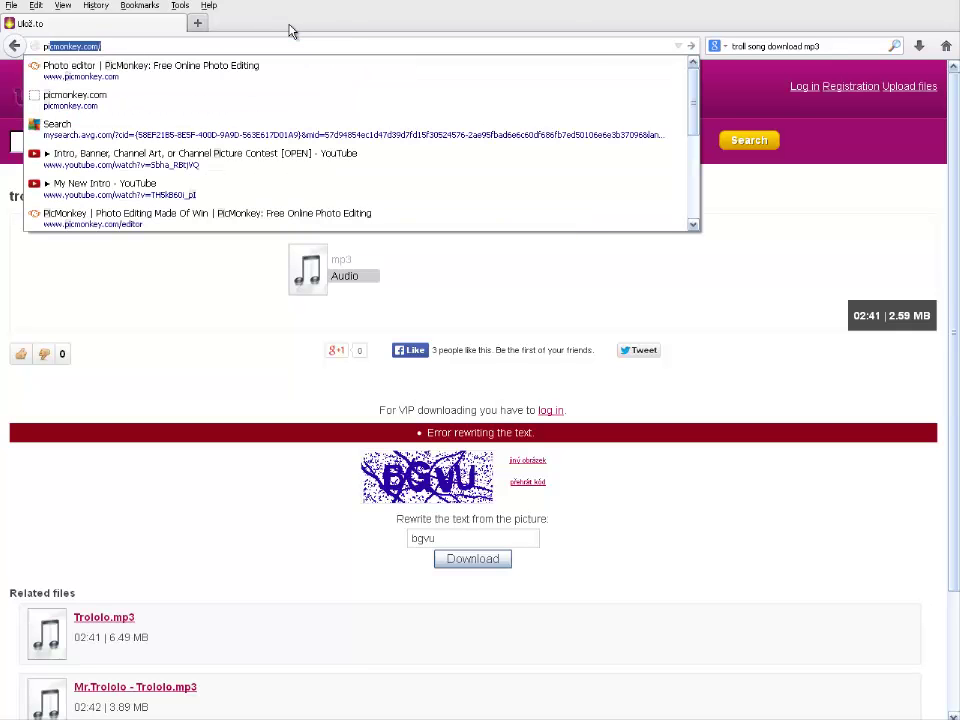
{"action": "key", "text": "Return"}
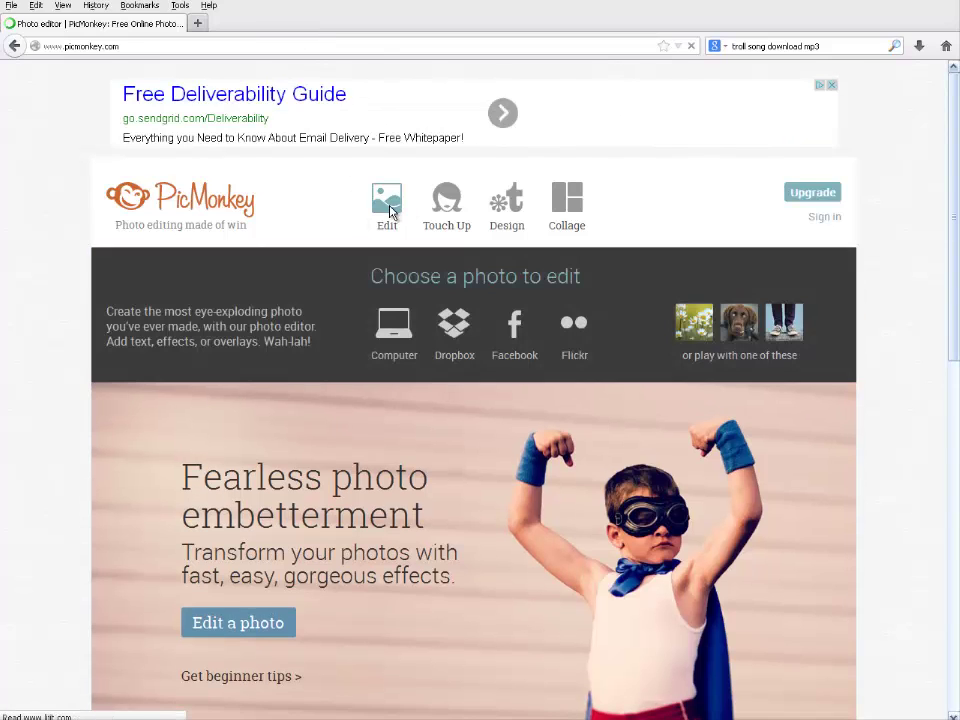
{"action": "left_click", "coordinate": [390, 205]}
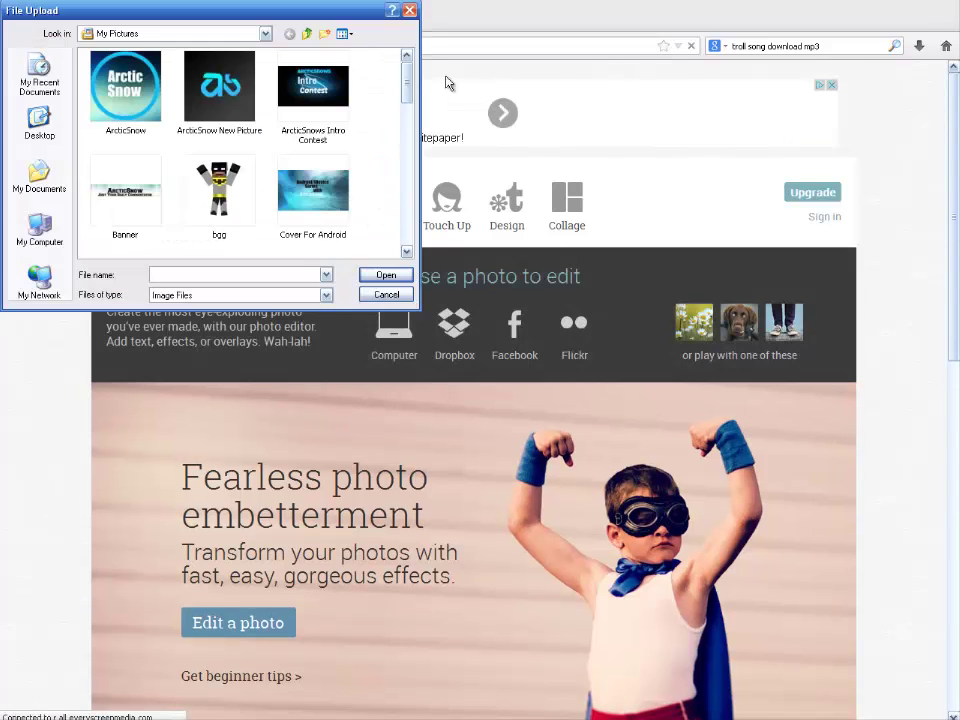
{"action": "left_click_drag", "start_coordinate": [406, 90], "coordinate": [411, 194]}
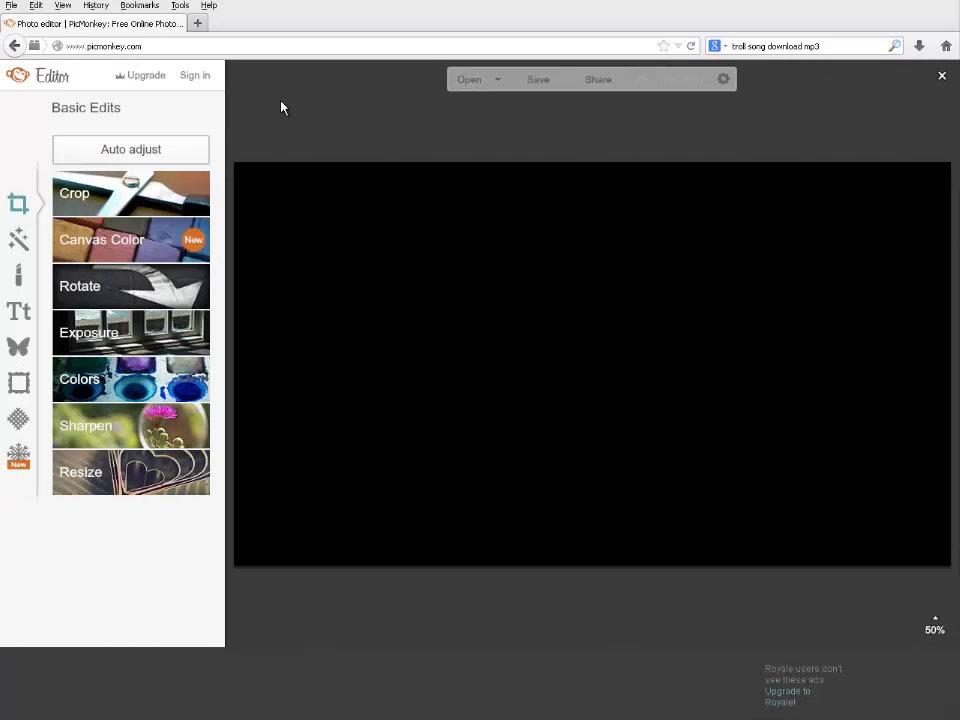
Step: Look through the text fonts available in the PicMonkey editor
{"action": "left_click", "coordinate": [33, 313]}
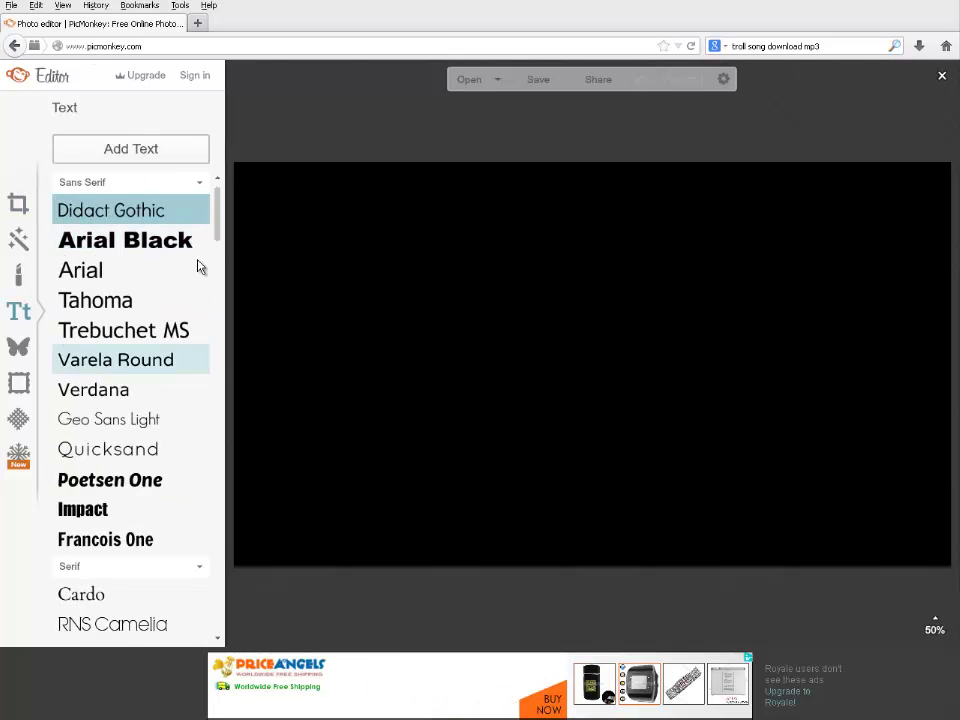
{"action": "scroll", "coordinate": [204, 439], "scroll_direction": "down", "scroll_amount": 1}
{"action": "scroll", "coordinate": [146, 443], "scroll_direction": "up", "scroll_amount": 1}
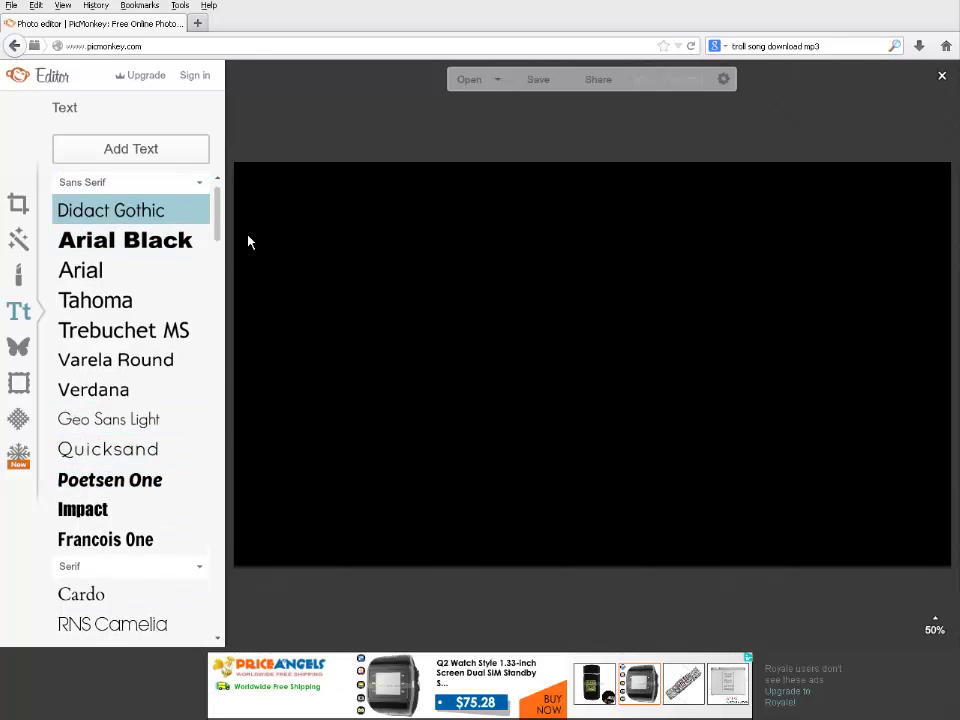
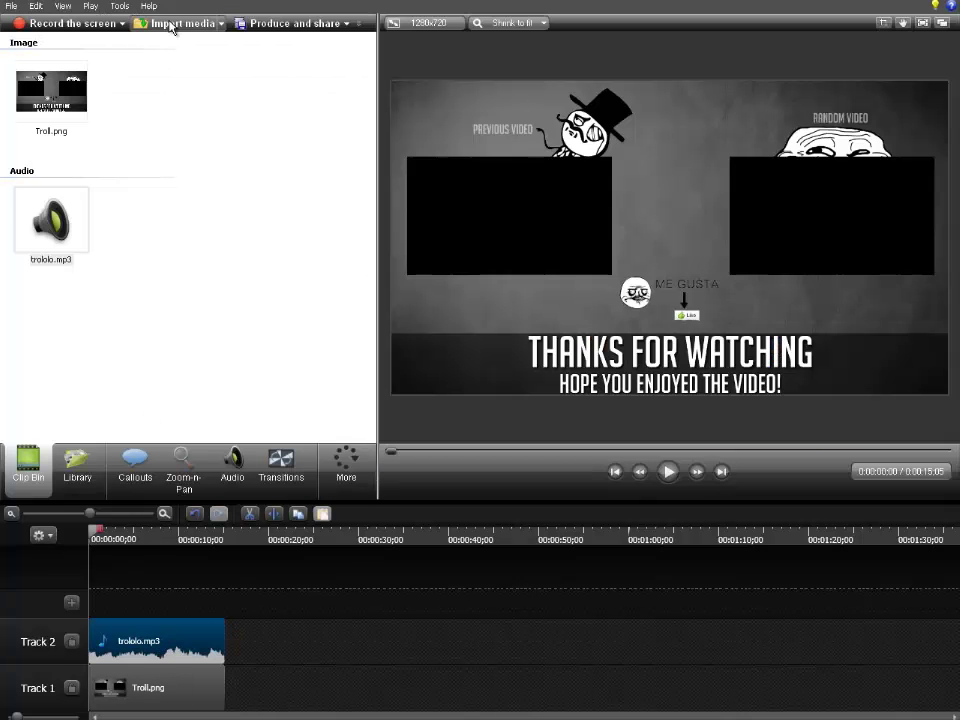
Step: Switch back to Camtasia Studio and import Previous Video.jpg from the My Pictures folder
{"action": "left_click", "coordinate": [172, 24]}
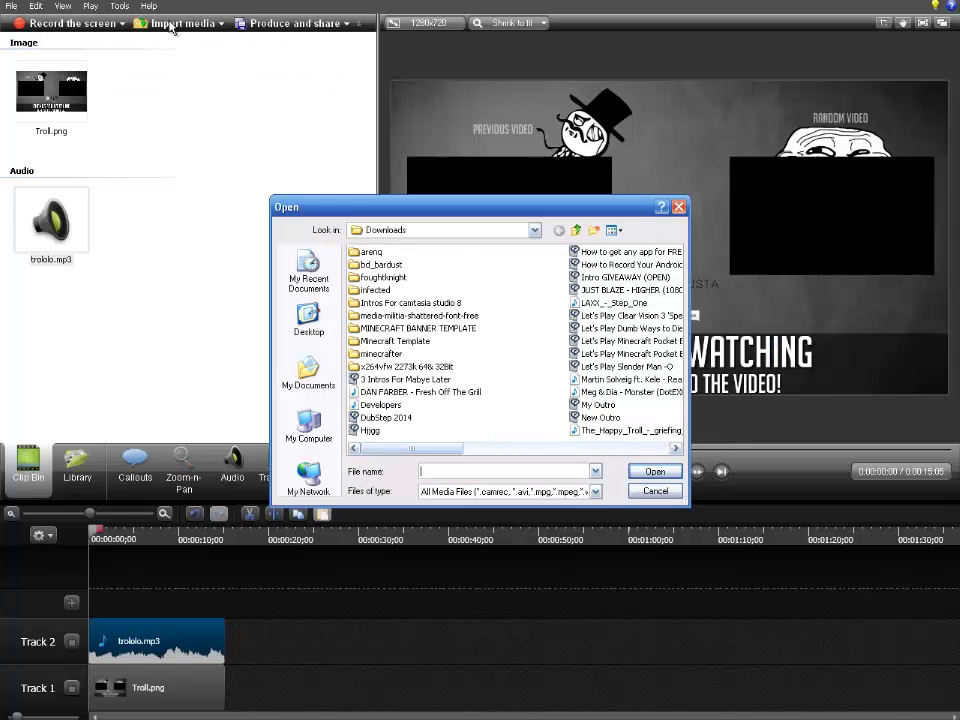
{"action": "left_click", "coordinate": [534, 229]}
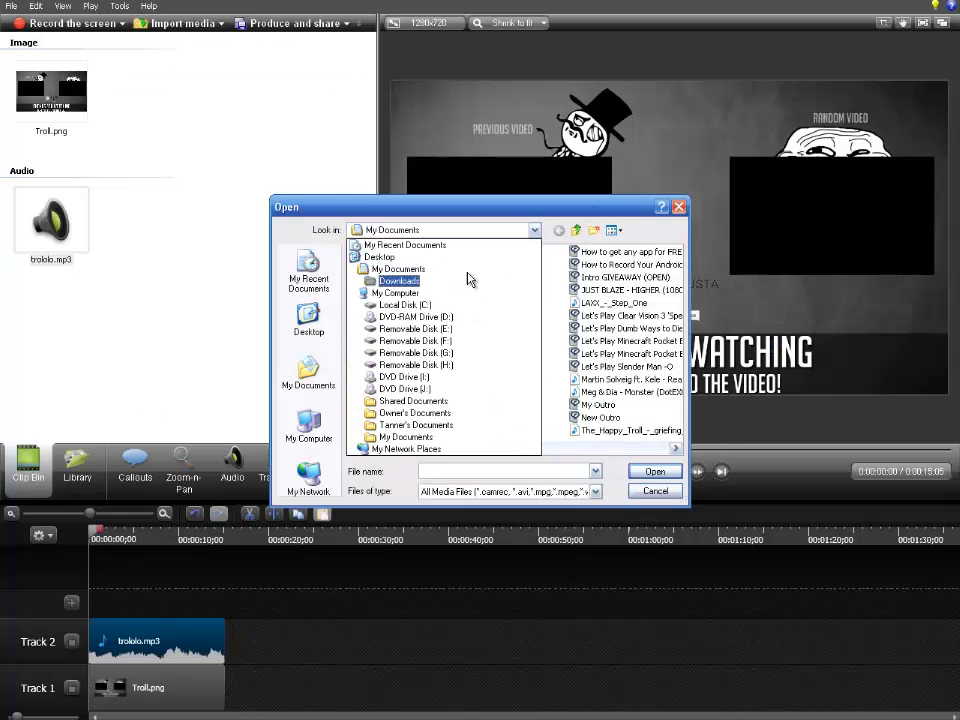
{"action": "left_click", "coordinate": [400, 261]}
{"action": "double_click", "coordinate": [381, 289]}
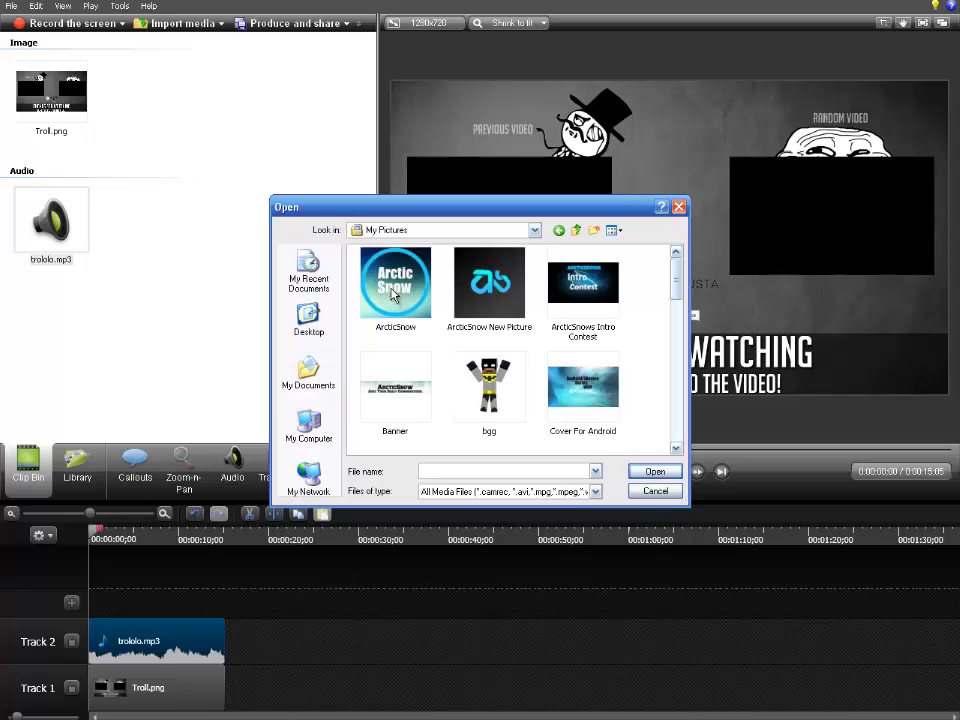
{"action": "left_click_drag", "start_coordinate": [681, 283], "coordinate": [695, 382]}
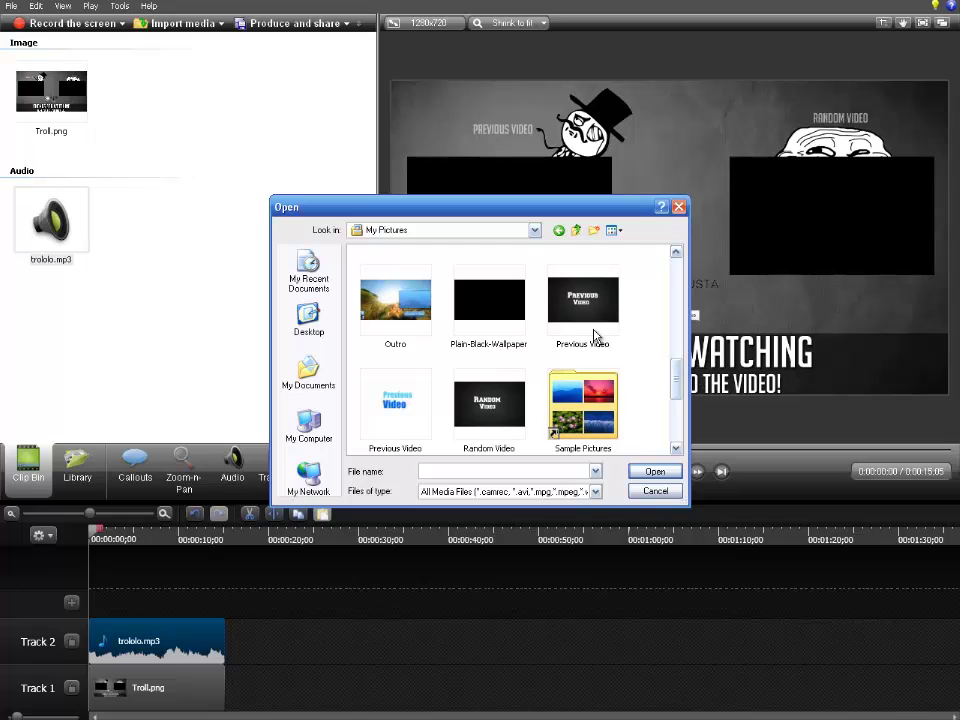
{"action": "double_click", "coordinate": [592, 322]}
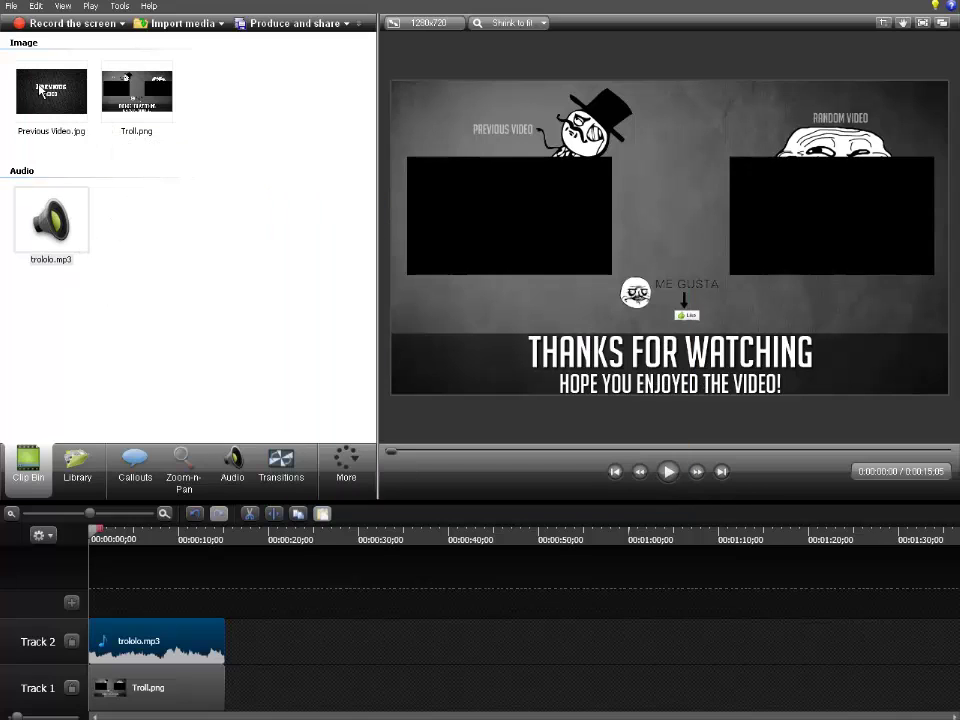
Step: Place Previous Video.jpg on Track 3 with the same length as Troll.png and resize it to fill the black box under PREVIOUS VIDEO
{"action": "left_click_drag", "start_coordinate": [82, 128], "coordinate": [72, 137]}
{"action": "left_click_drag", "start_coordinate": [117, 612], "coordinate": [225, 617]}
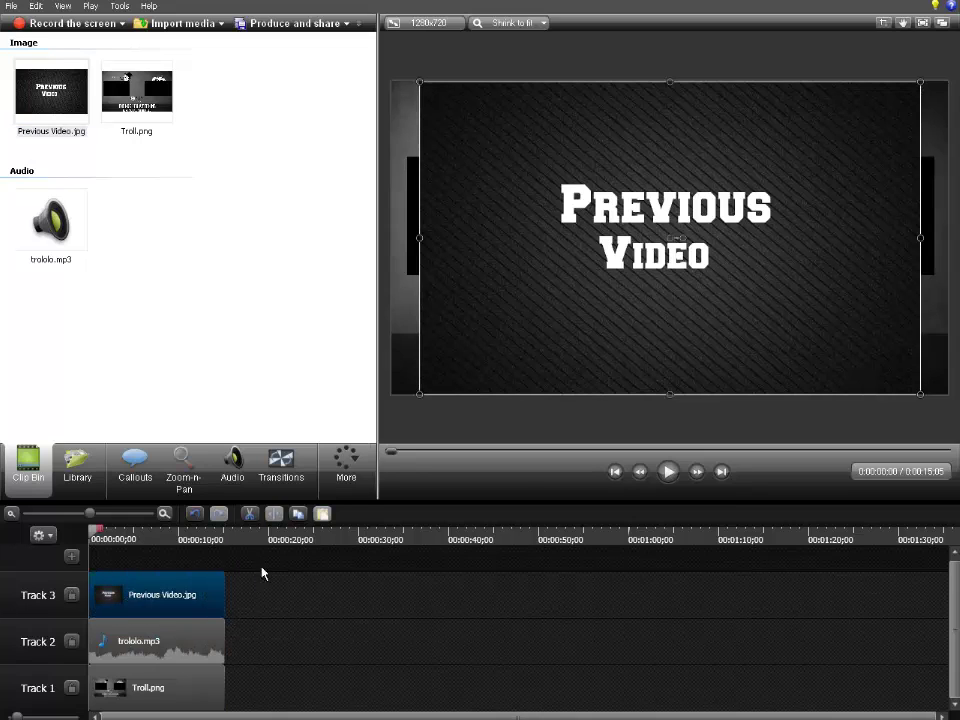
{"action": "left_click_drag", "start_coordinate": [919, 394], "coordinate": [634, 205]}
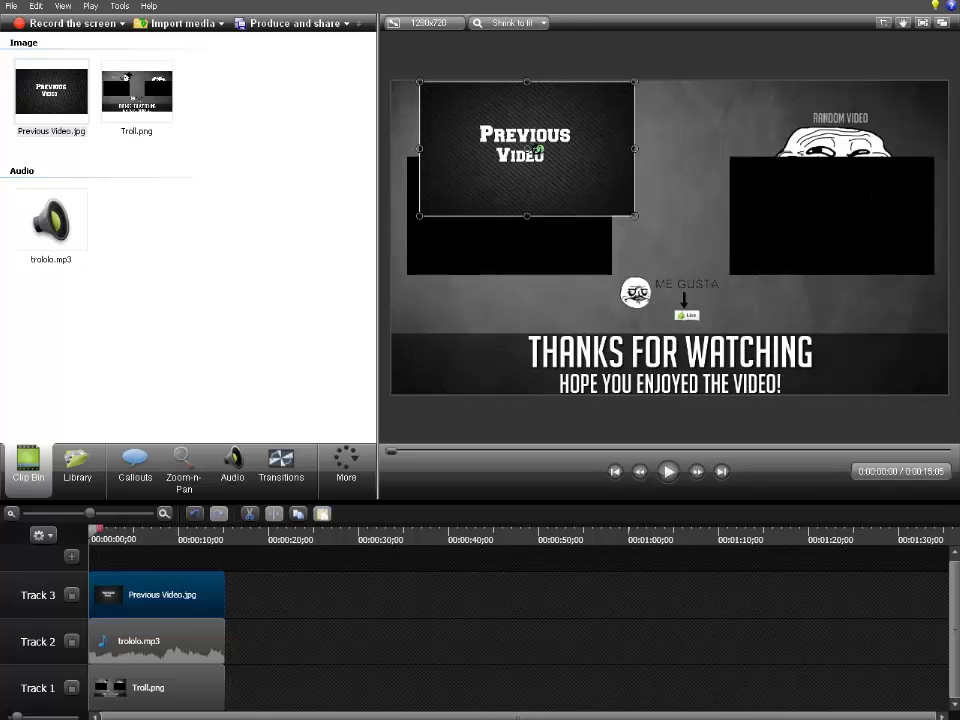
{"action": "left_click_drag", "start_coordinate": [536, 150], "coordinate": [530, 212]}
{"action": "mouse_move", "coordinate": [624, 207]}
{"action": "left_mouse_down"}
{"action": "mouse_move", "coordinate": [576, 208]}
{"action": "mouse_move", "coordinate": [610, 207]}
{"action": "left_mouse_up"}
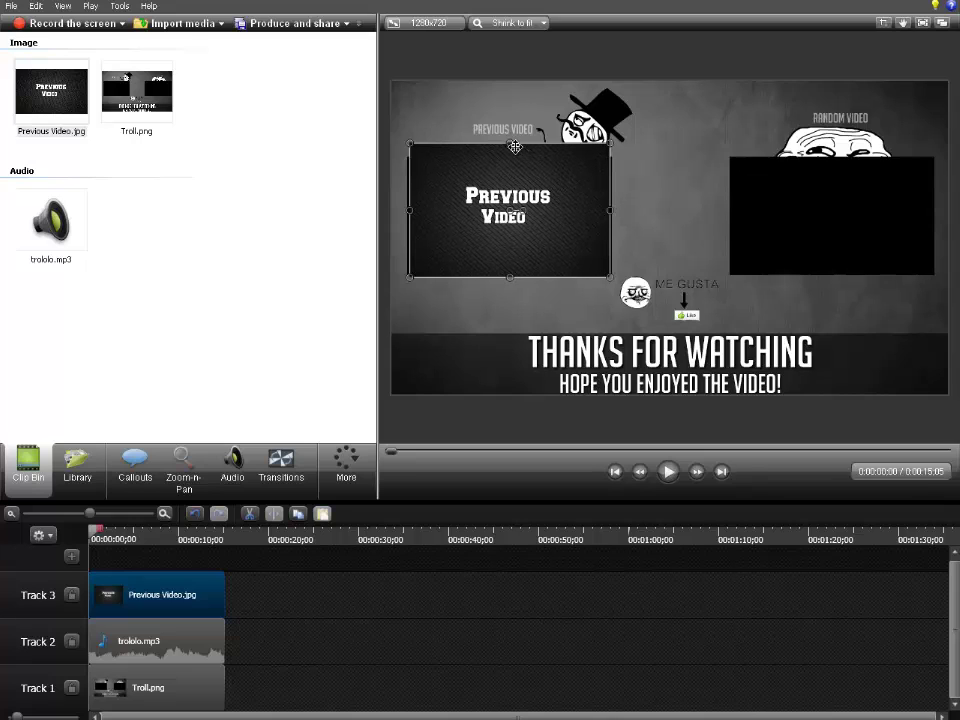
{"action": "left_click_drag", "start_coordinate": [511, 145], "coordinate": [512, 160]}
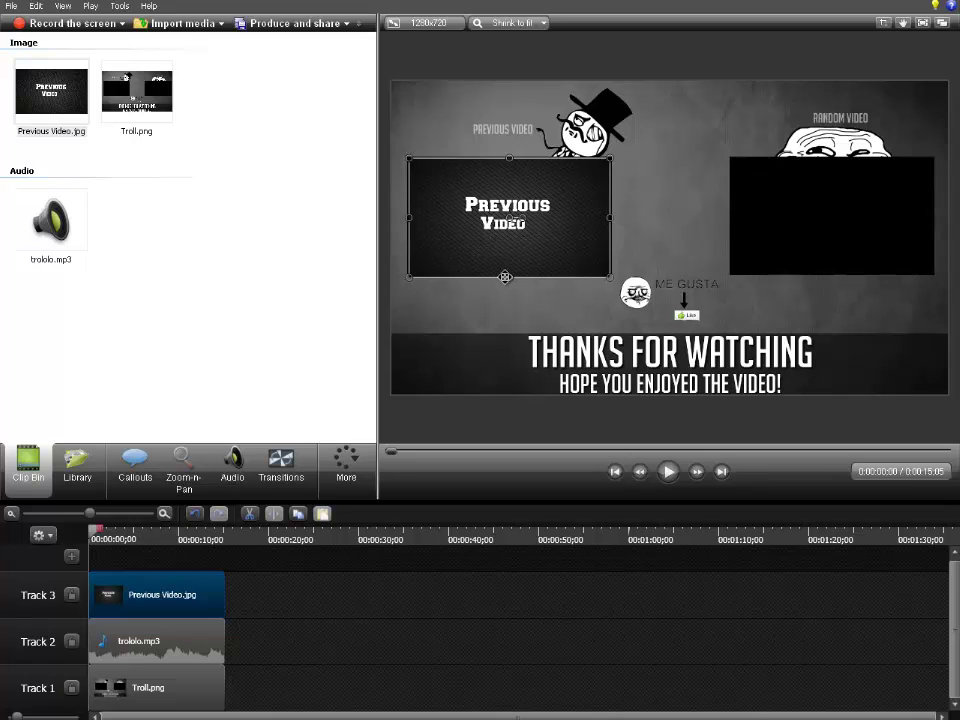
{"action": "left_click", "coordinate": [516, 303]}
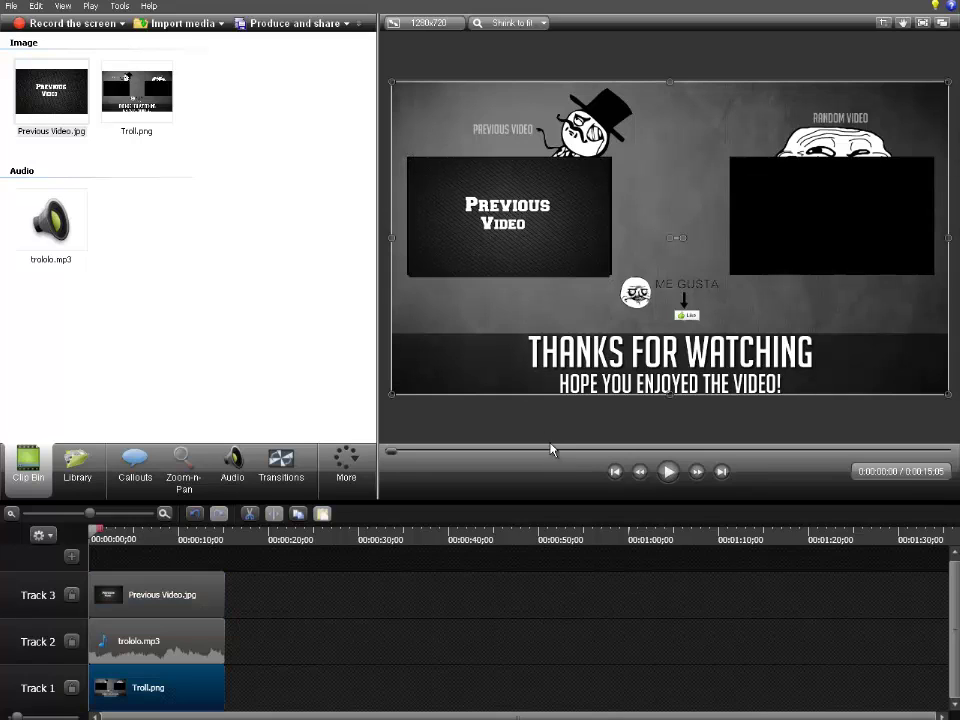
{"action": "left_click", "coordinate": [569, 265]}
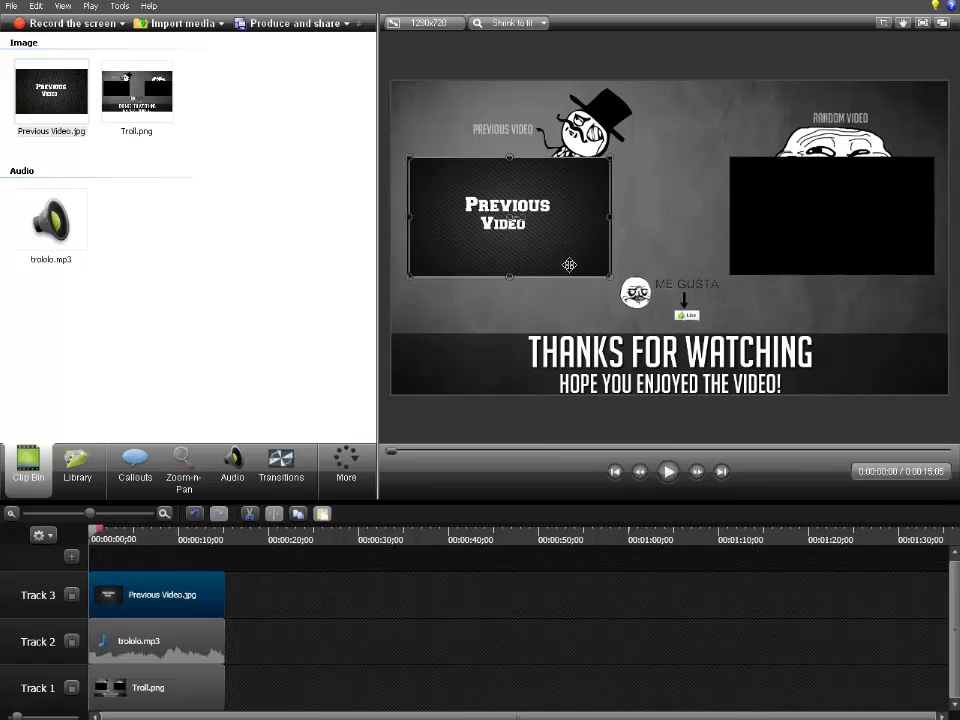
{"action": "left_click_drag", "start_coordinate": [509, 276], "coordinate": [509, 272]}
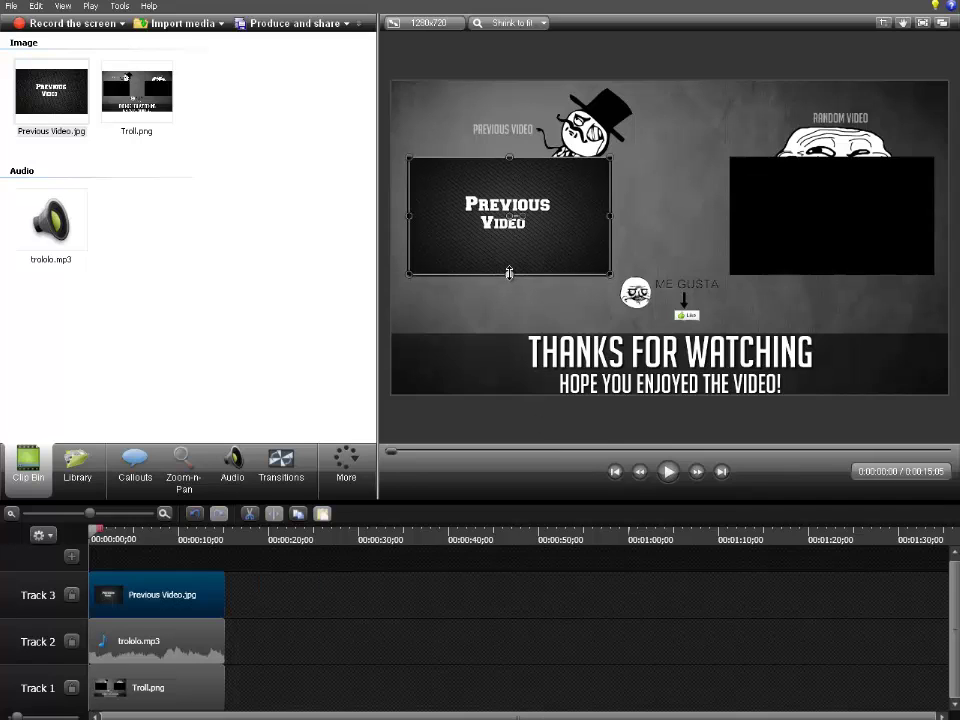
{"action": "left_click", "coordinate": [518, 317]}
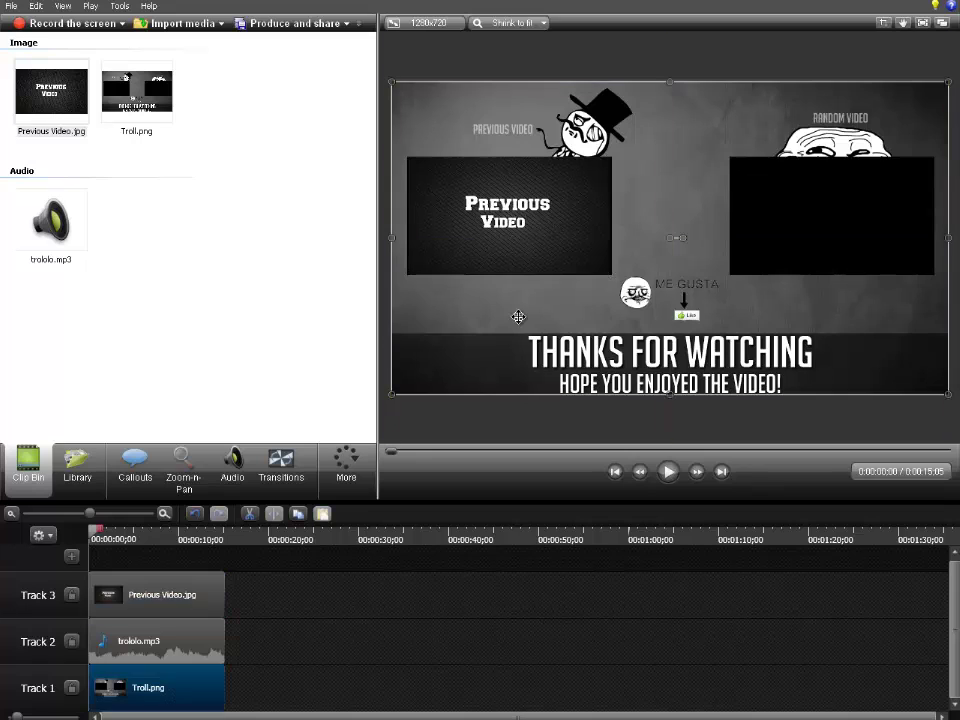
Step: Import Random Video.jpg from the My Pictures folder
{"action": "left_click", "coordinate": [145, 23]}
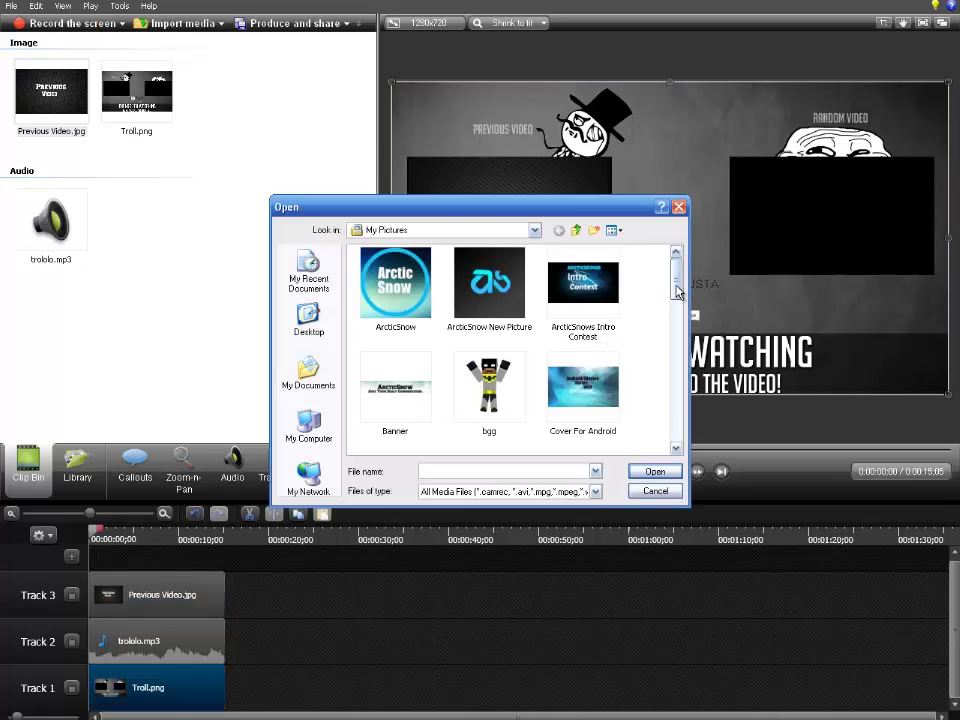
{"action": "left_click_drag", "start_coordinate": [677, 291], "coordinate": [674, 424]}
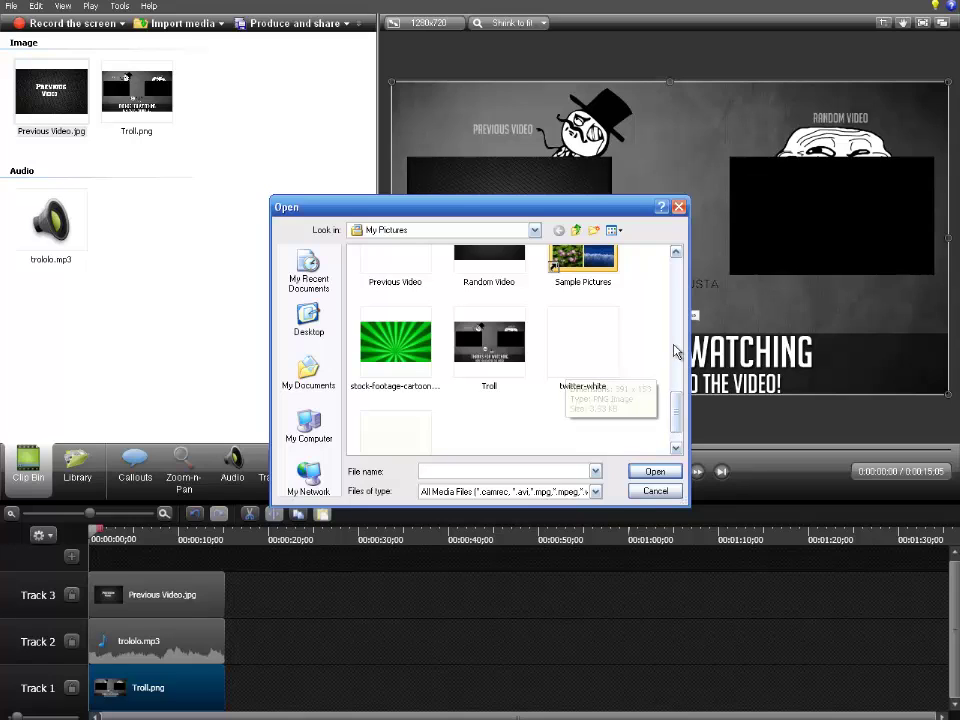
{"action": "double_click", "coordinate": [517, 260]}
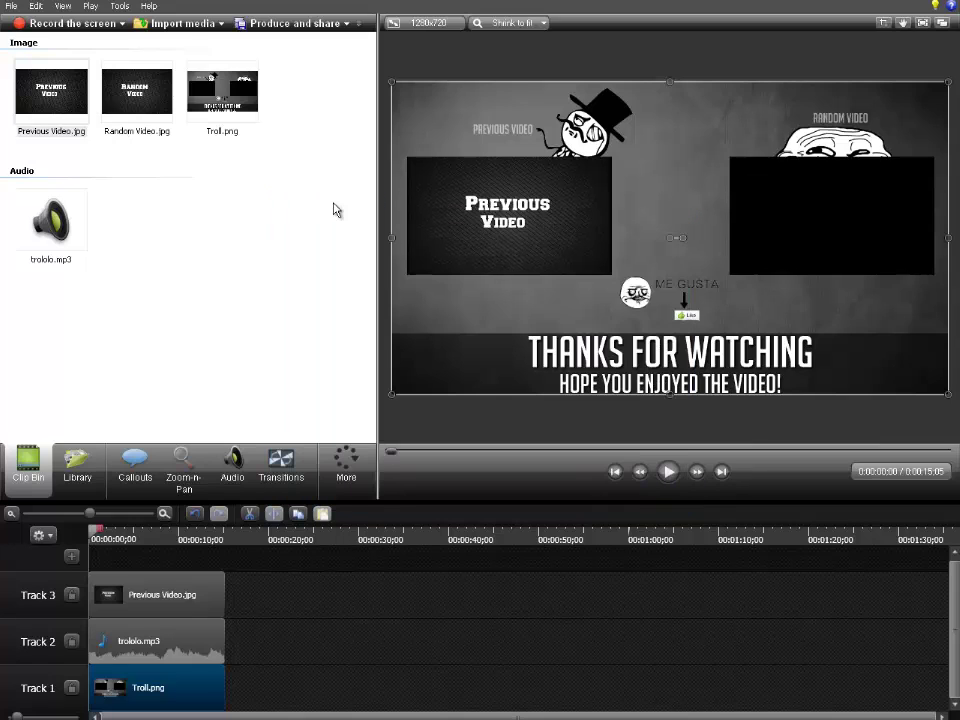
Step: Place Random Video.jpg on Track 4 with the same length as Troll.png and resize it to fit the black box under RANDOM VIDEO
{"action": "left_click_drag", "start_coordinate": [148, 105], "coordinate": [225, 560]}
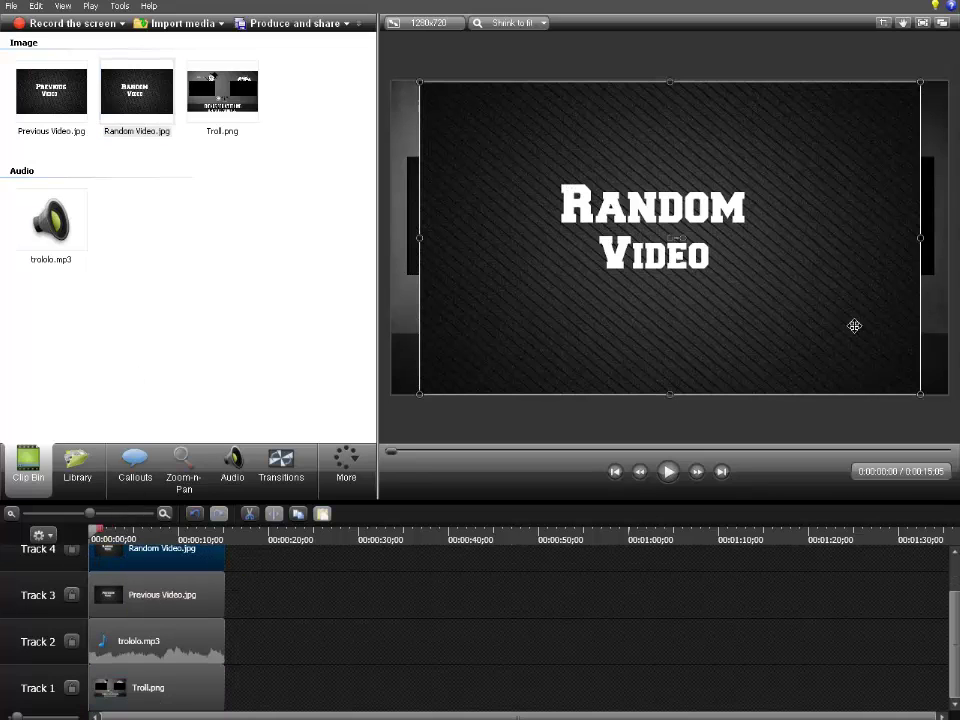
{"action": "left_click", "coordinate": [920, 390]}
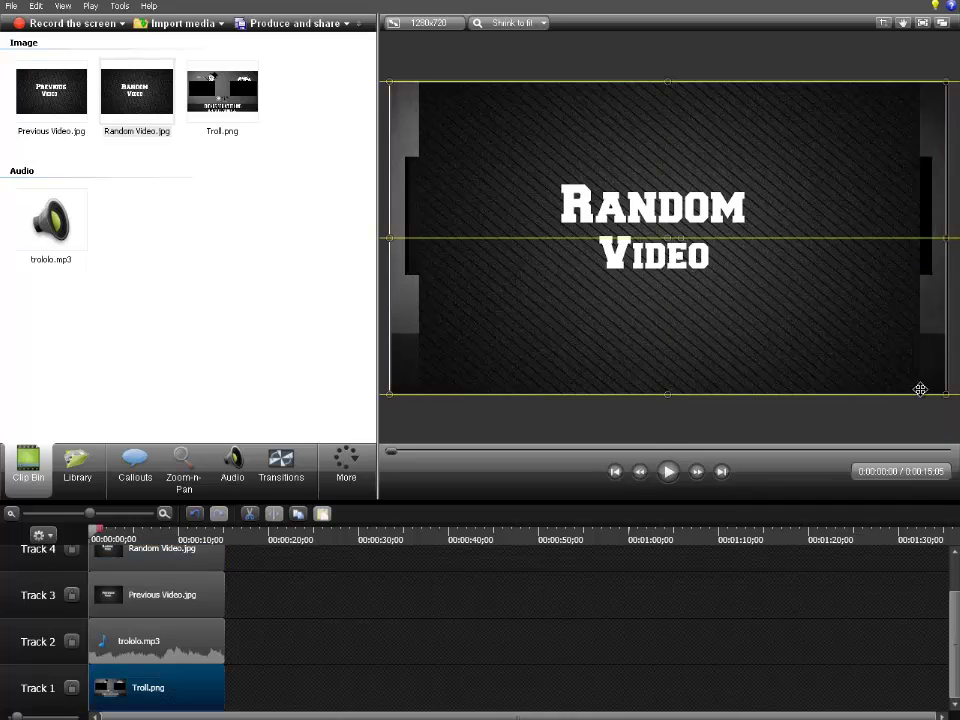
{"action": "left_click_drag", "start_coordinate": [921, 389], "coordinate": [621, 140]}
{"action": "left_click", "coordinate": [853, 319]}
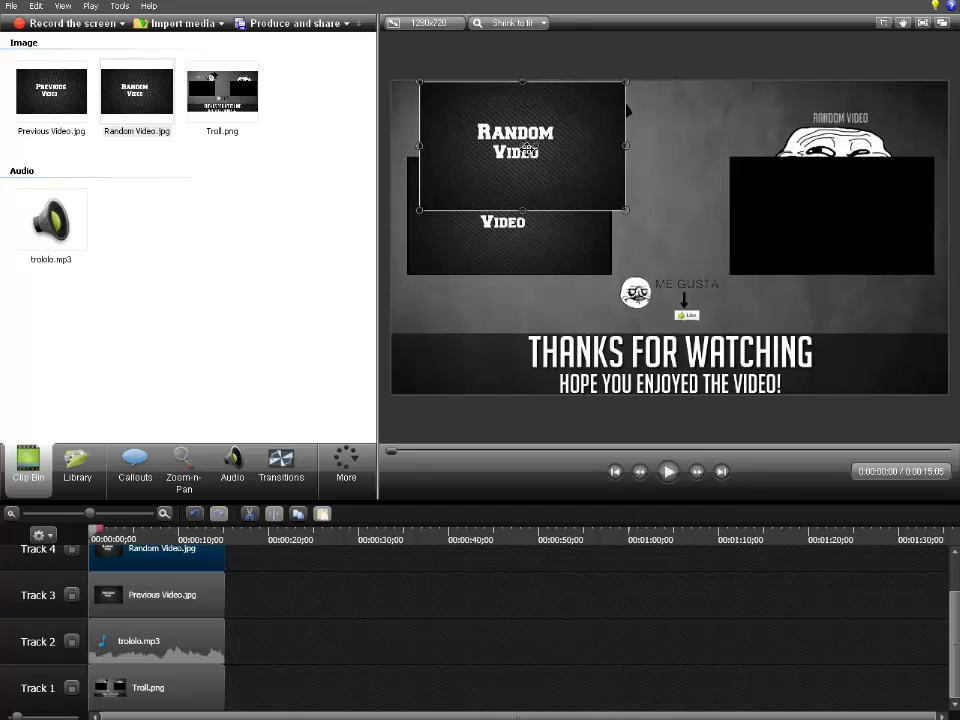
{"action": "mouse_move", "coordinate": [822, 254]}
{"action": "left_mouse_down"}
{"action": "mouse_move", "coordinate": [831, 231]}
{"action": "mouse_move", "coordinate": [820, 241]}
{"action": "left_mouse_up"}
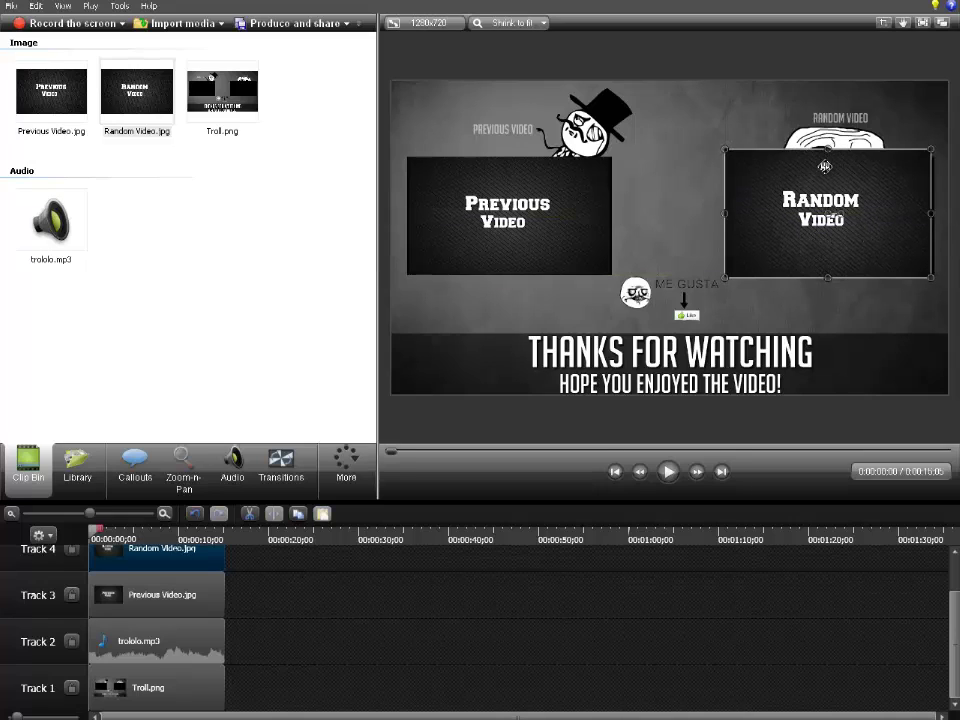
{"action": "left_click_drag", "start_coordinate": [826, 148], "coordinate": [828, 156]}
{"action": "left_click_drag", "start_coordinate": [725, 216], "coordinate": [731, 217]}
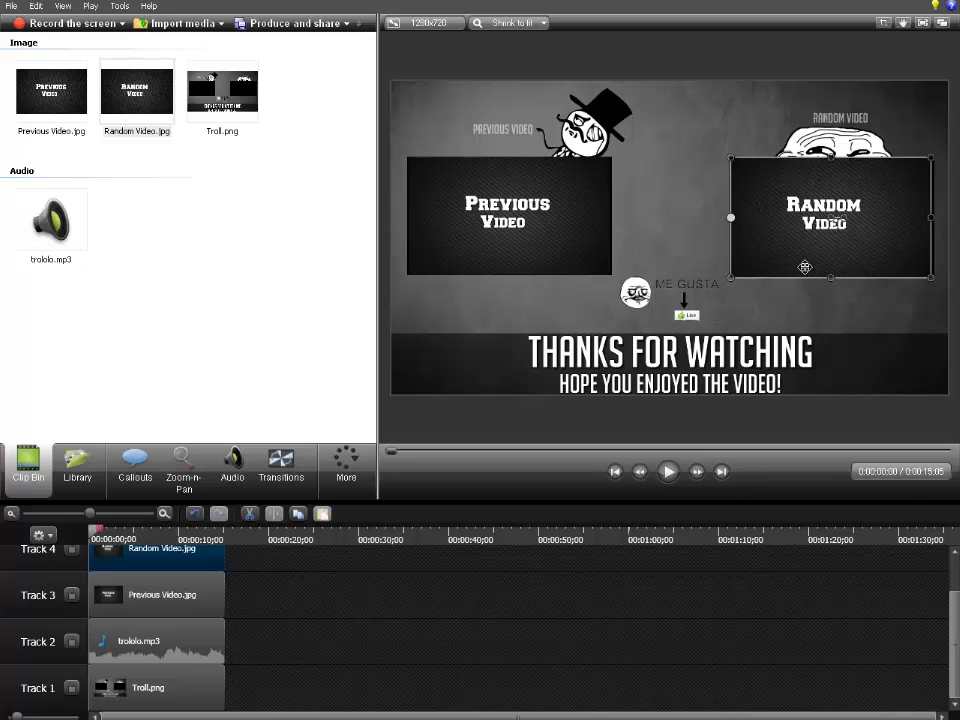
{"action": "left_click_drag", "start_coordinate": [830, 278], "coordinate": [827, 268]}
Step: Delete the Random Video.jpg and Previous Video.jpg clips from Tracks 4 and 3
{"action": "right_click", "coordinate": [171, 552]}
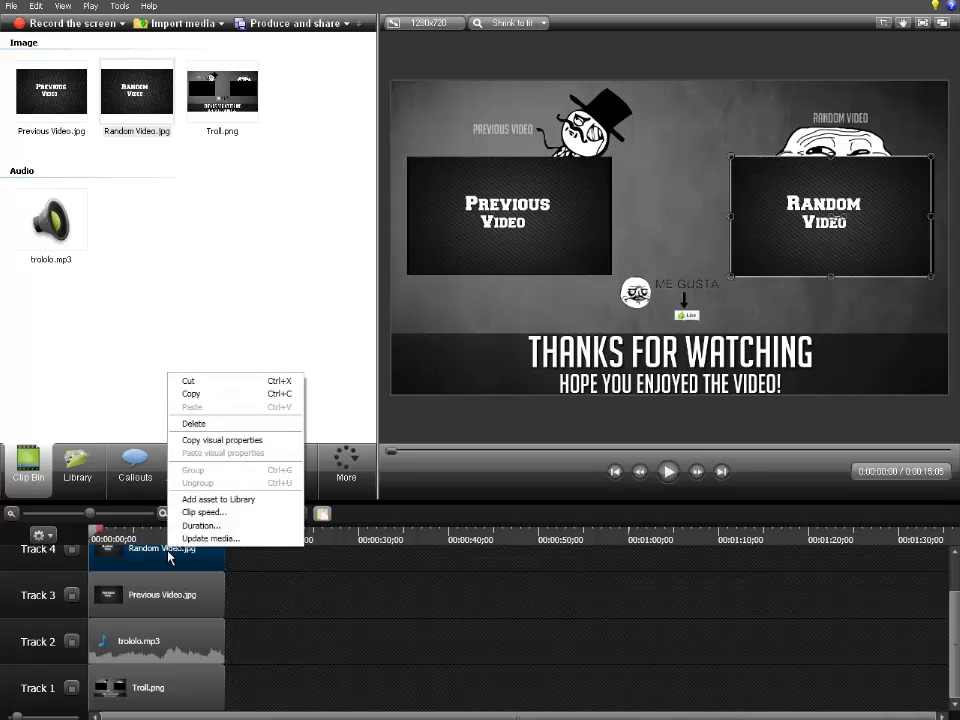
{"action": "left_click", "coordinate": [208, 424]}
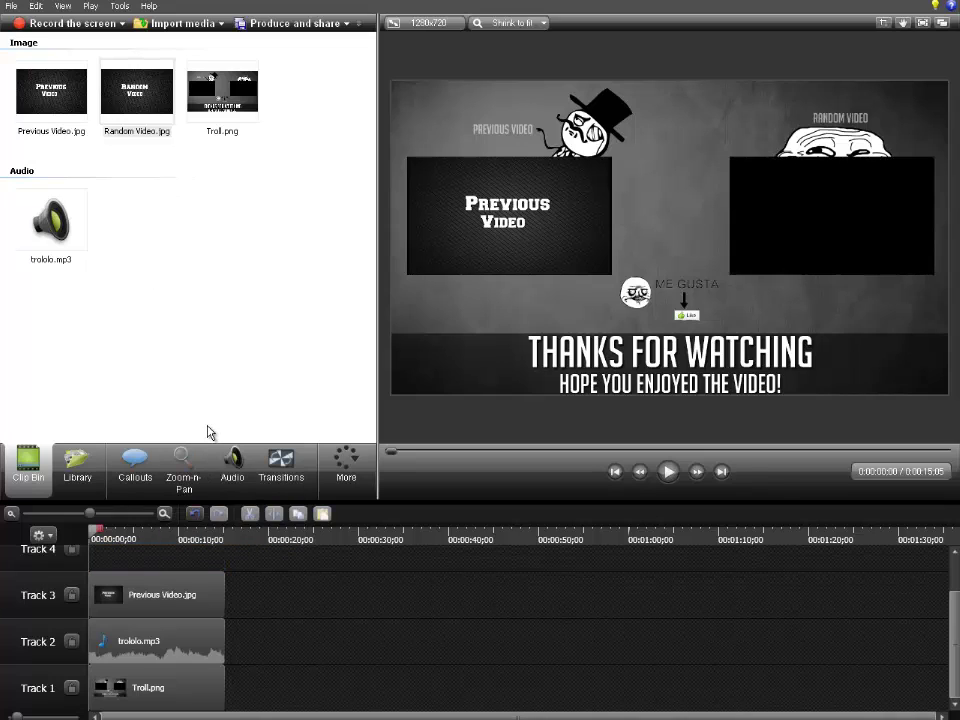
{"action": "right_click", "coordinate": [185, 585]}
{"action": "left_click", "coordinate": [208, 454]}
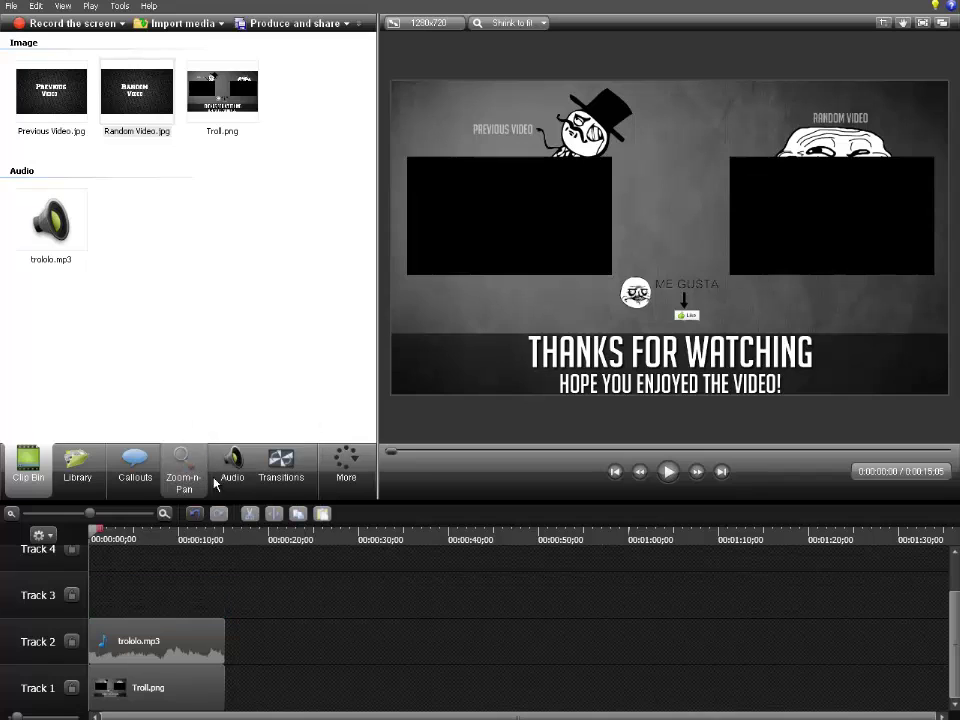
Step: Switch to Firefox, open the Happy Wheels "Stupid Level" Ep.3 video from the own YouTube channel's uploads, and pause it
{"action": "left_click", "coordinate": [360, 716]}
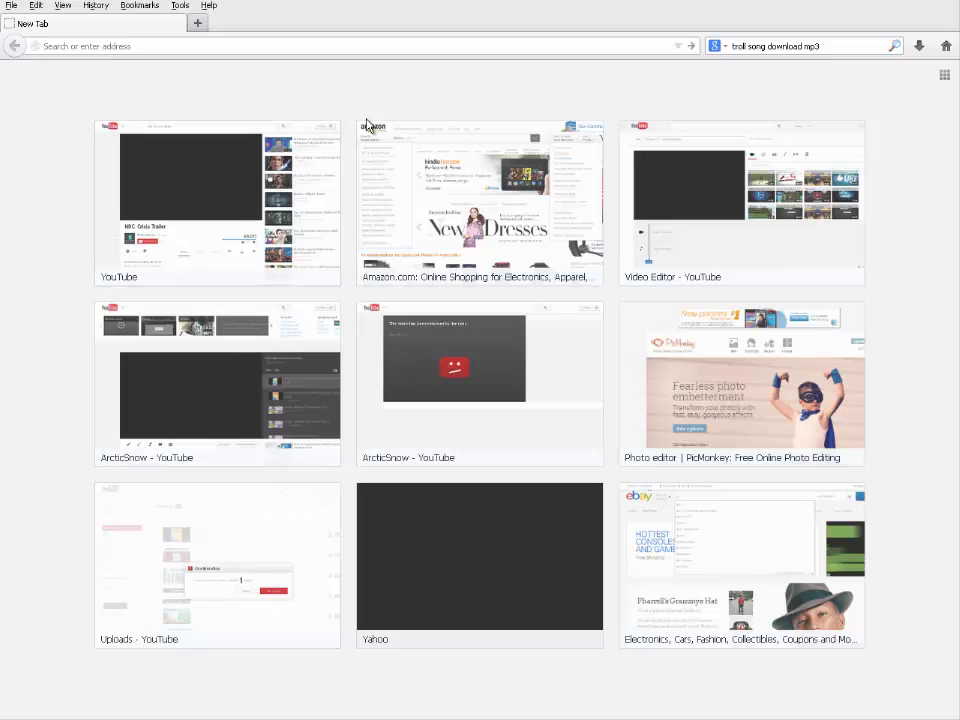
{"action": "left_click", "coordinate": [242, 169]}
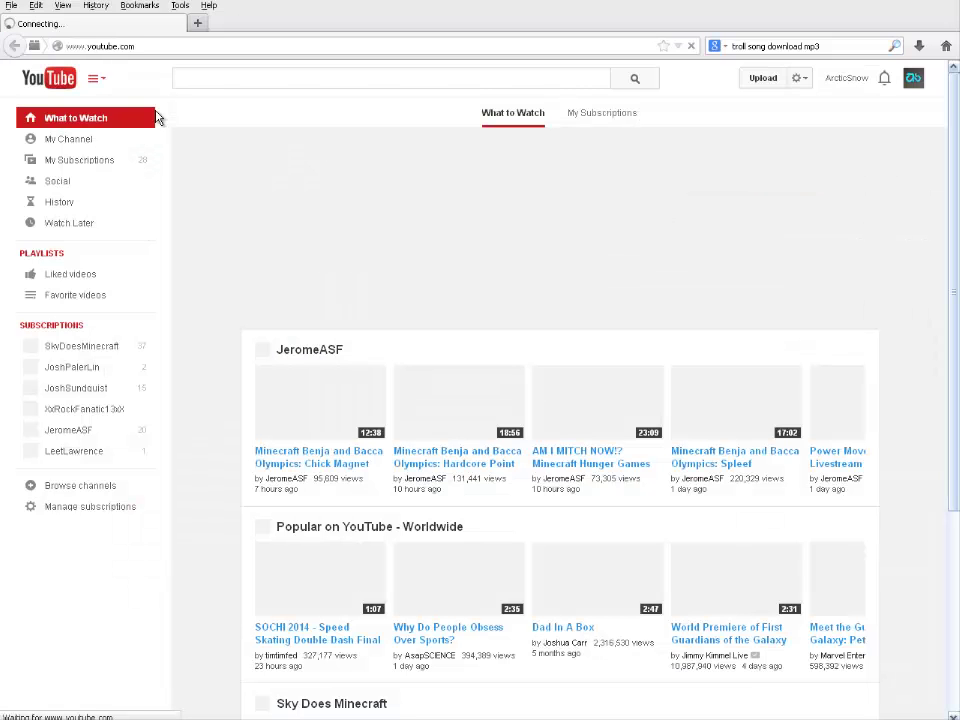
{"action": "left_click", "coordinate": [906, 77]}
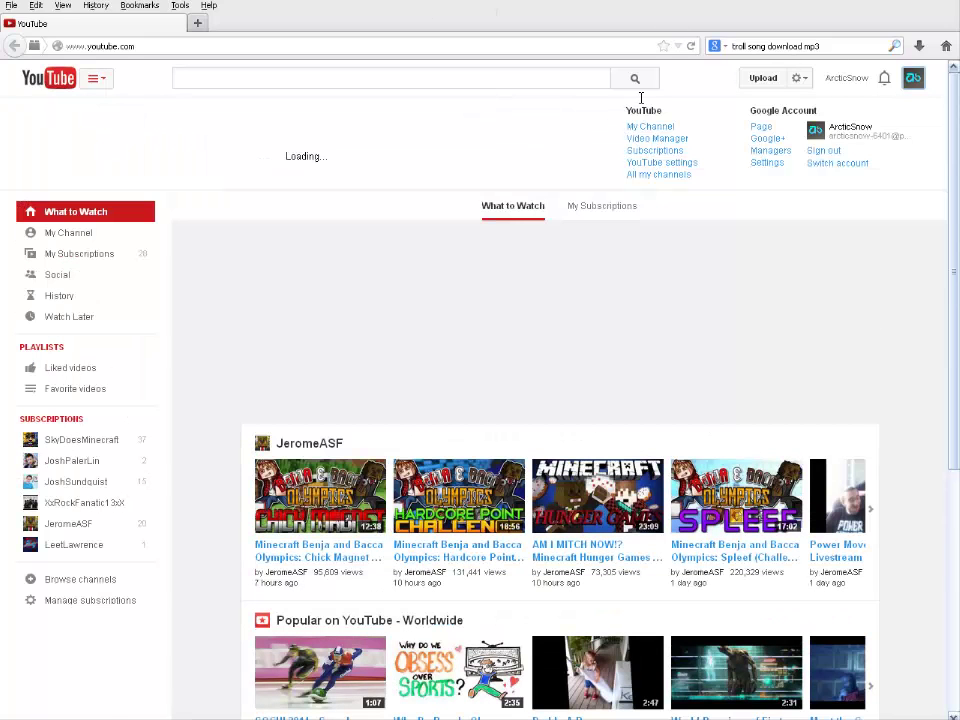
{"action": "left_click", "coordinate": [651, 128]}
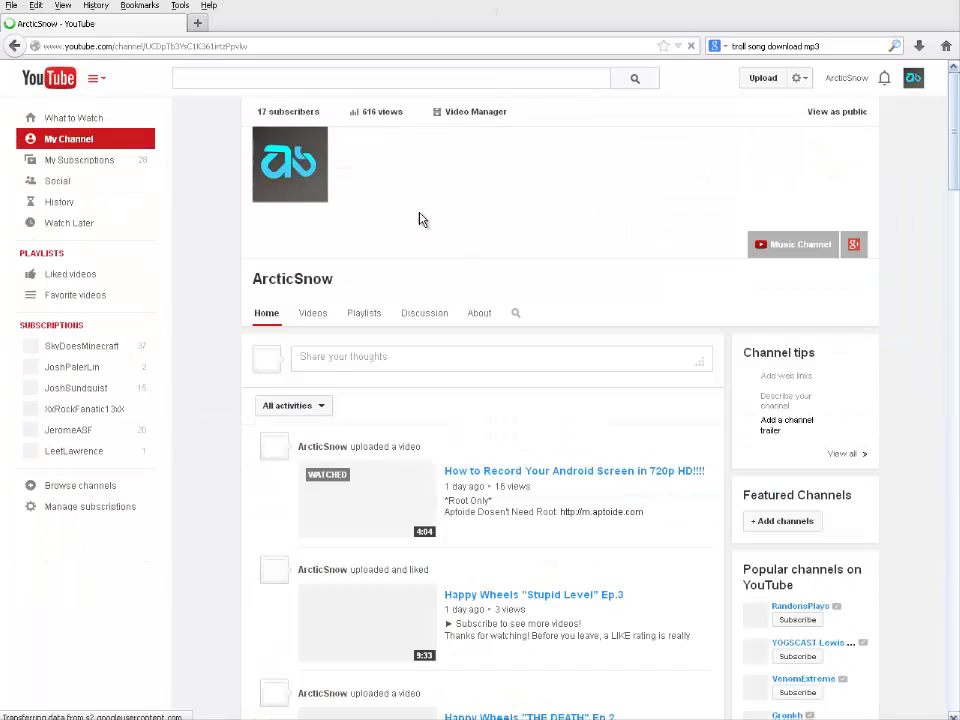
{"action": "left_click", "coordinate": [315, 314]}
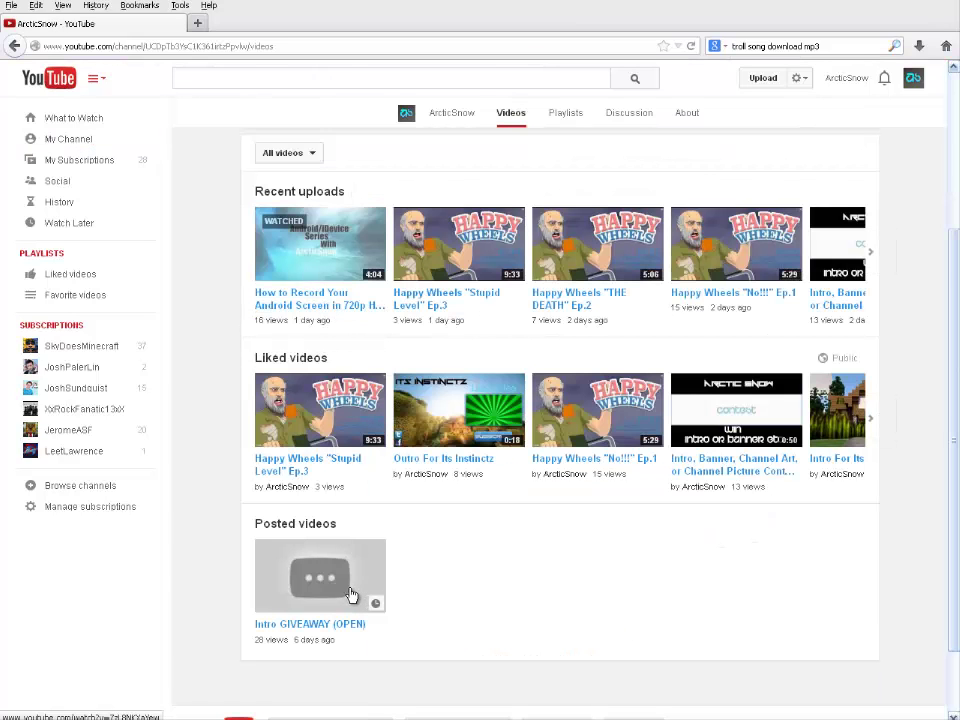
{"action": "left_click", "coordinate": [463, 253]}
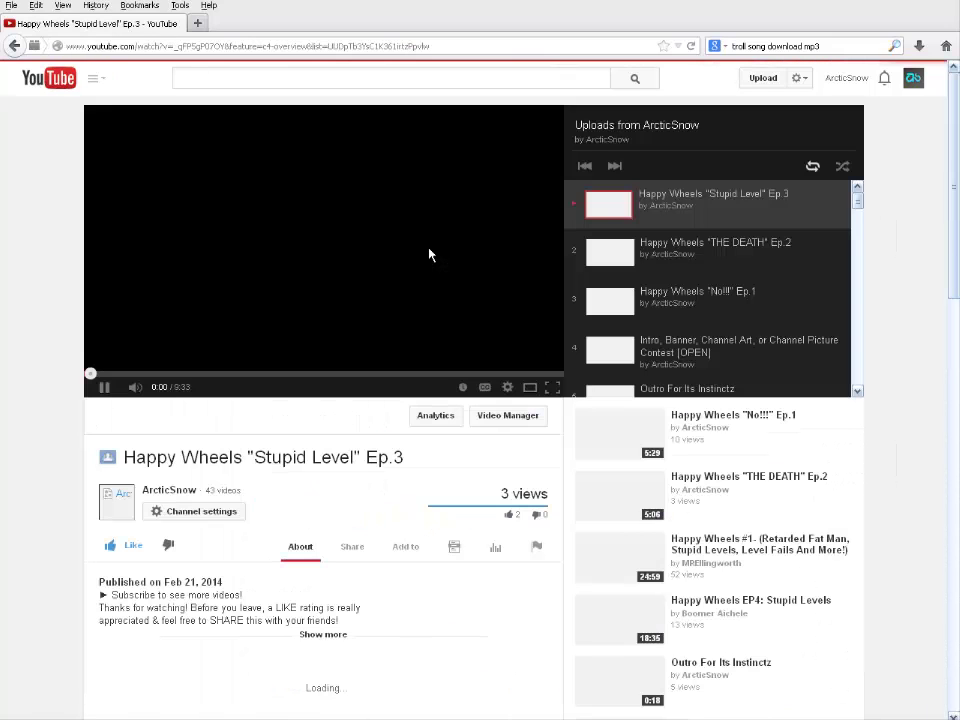
{"action": "left_click", "coordinate": [429, 253]}
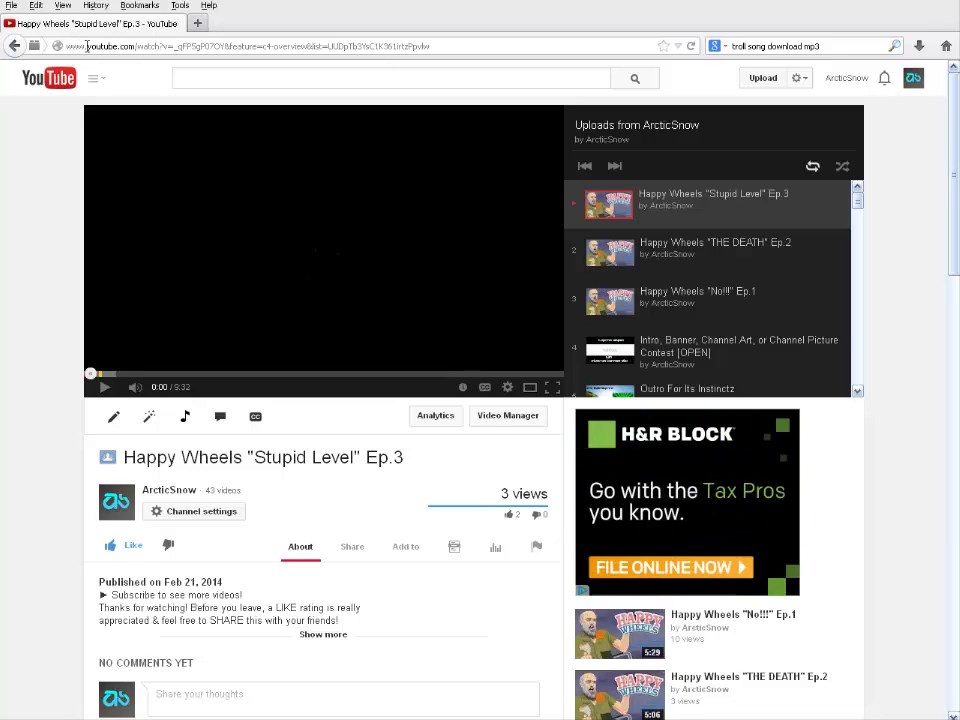
Step: Add ss before youtube in the video's address to load it on savefrom.net, and save its MP4 720p version
{"action": "double_click", "coordinate": [87, 46]}
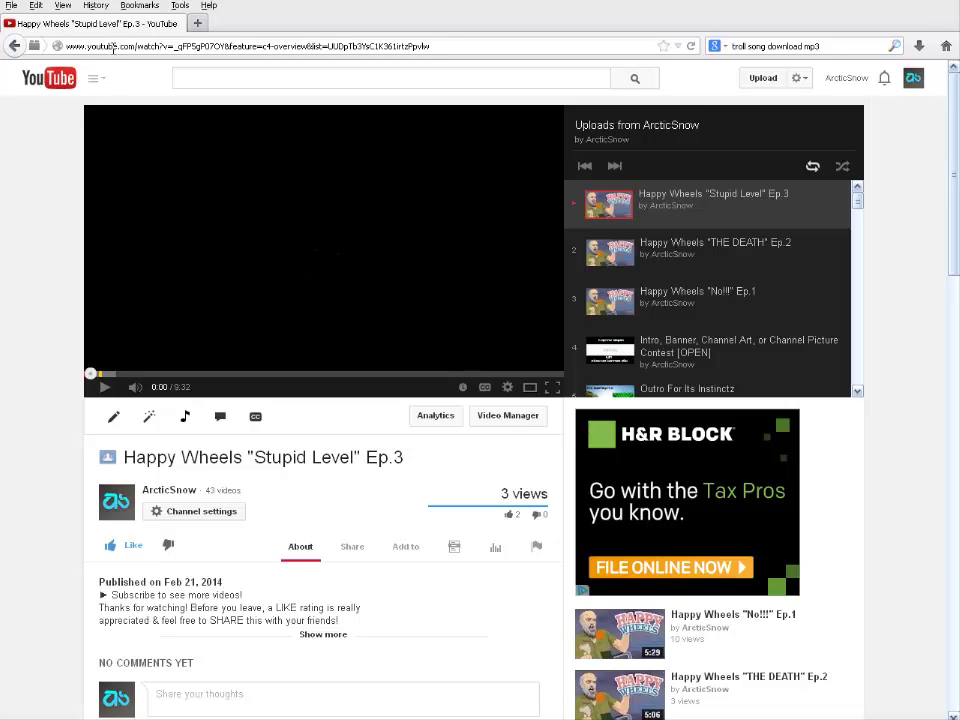
{"action": "type", "text": "ss"}
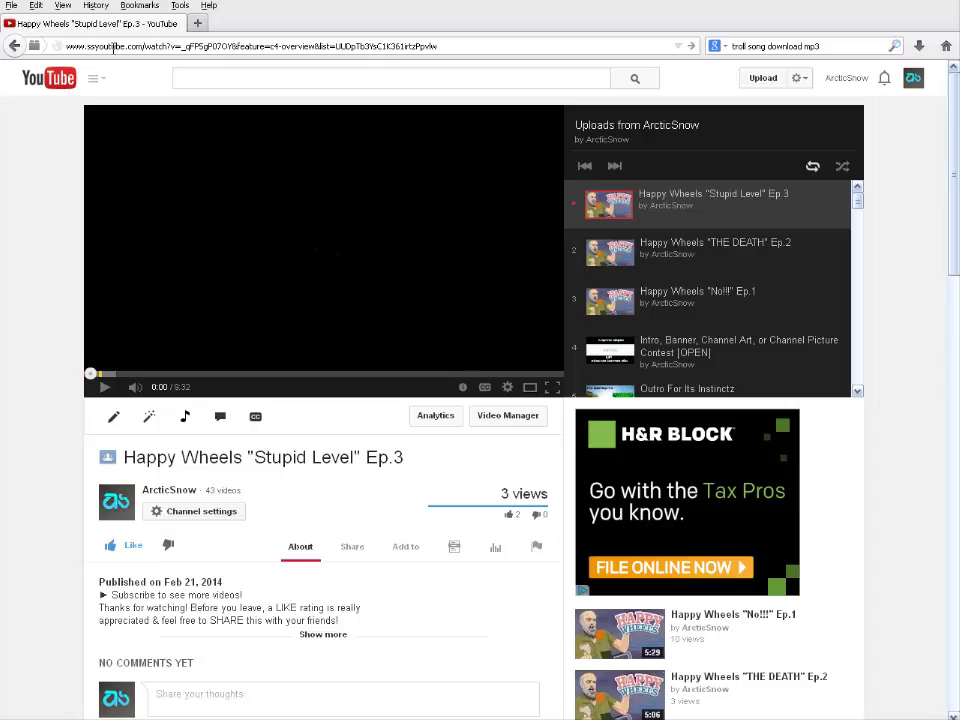
{"action": "key", "text": "Return"}
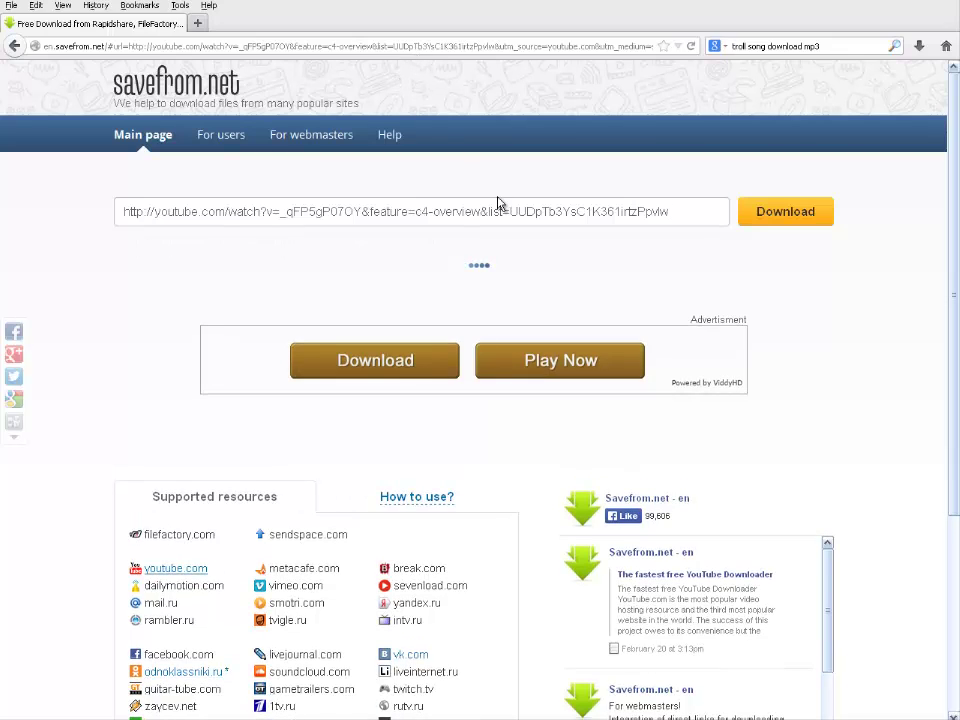
{"action": "left_click", "coordinate": [848, 48]}
{"action": "key", "text": "Delete"}
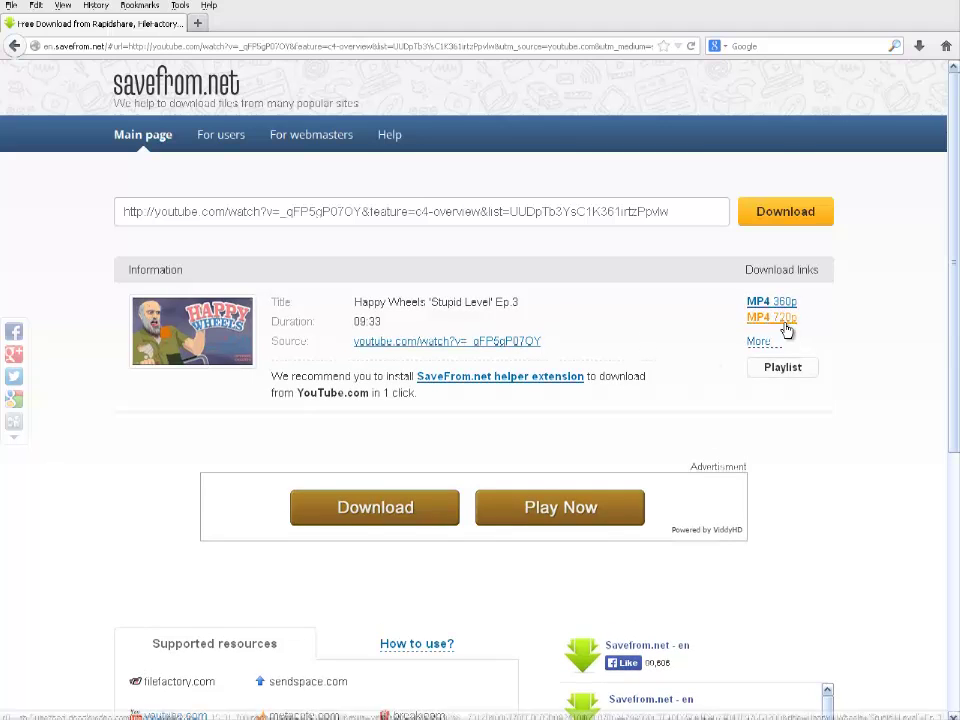
{"action": "left_click", "coordinate": [785, 319]}
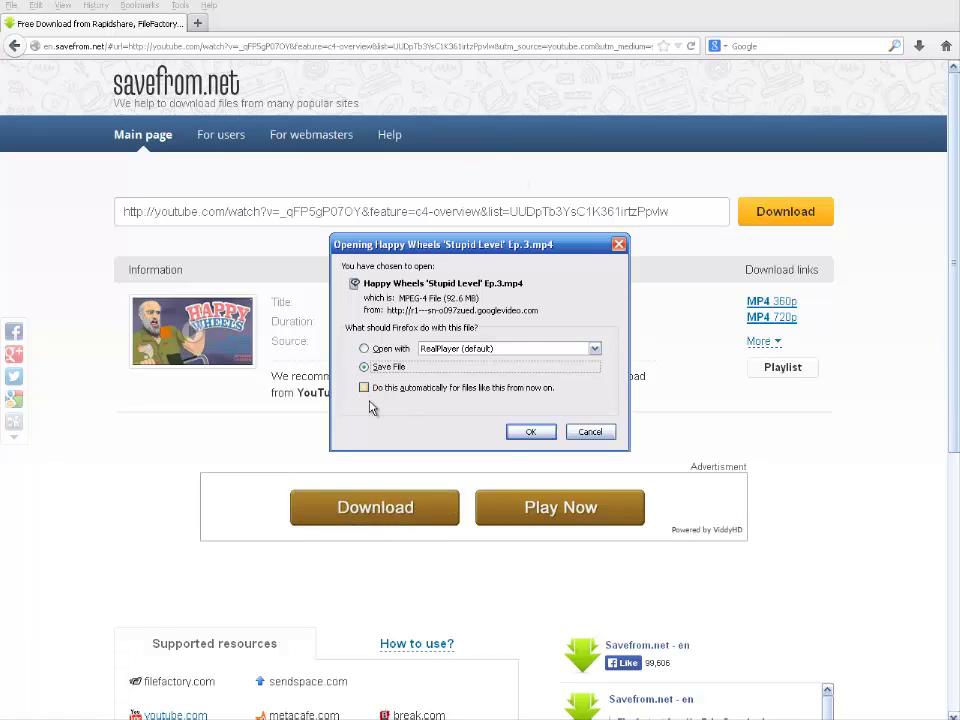
{"action": "left_click", "coordinate": [548, 437]}
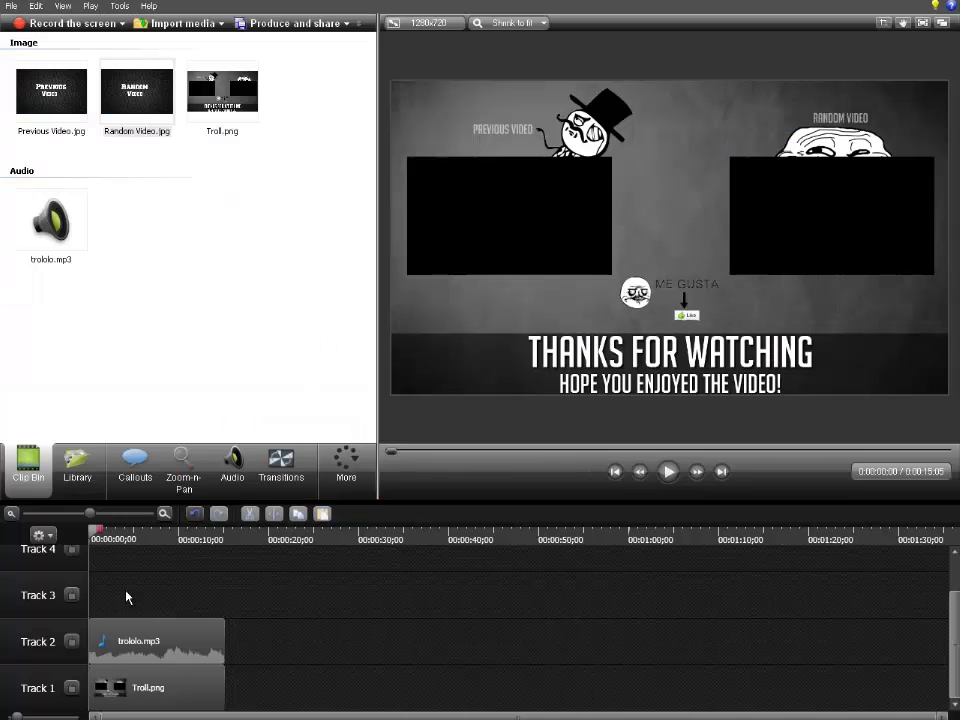
Step: Back in Camtasia Studio, import the Let's Play Dumb Ways to Die 'Big Red Button!' Ep.1 video from the Downloads folder
{"action": "left_click", "coordinate": [167, 25]}
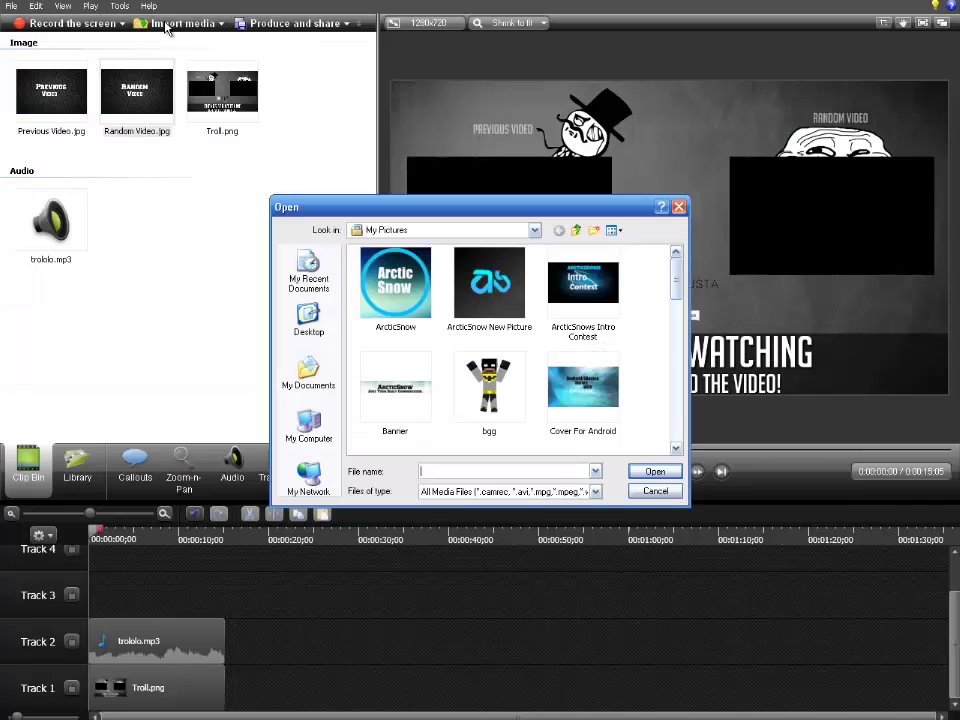
{"action": "left_click", "coordinate": [535, 231]}
{"action": "left_click", "coordinate": [461, 280]}
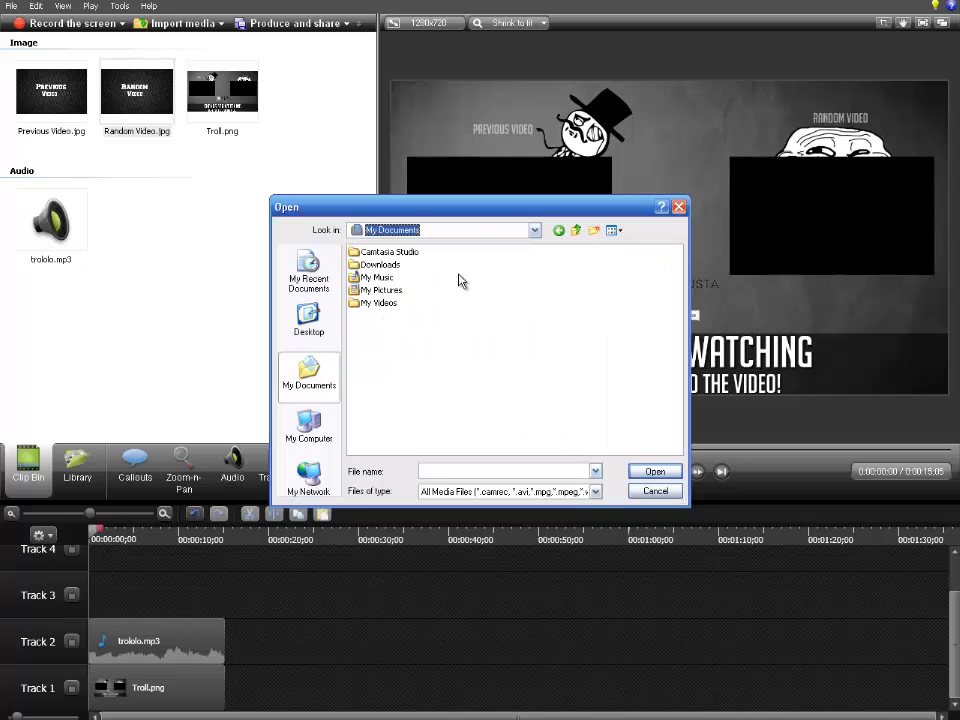
{"action": "double_click", "coordinate": [390, 265]}
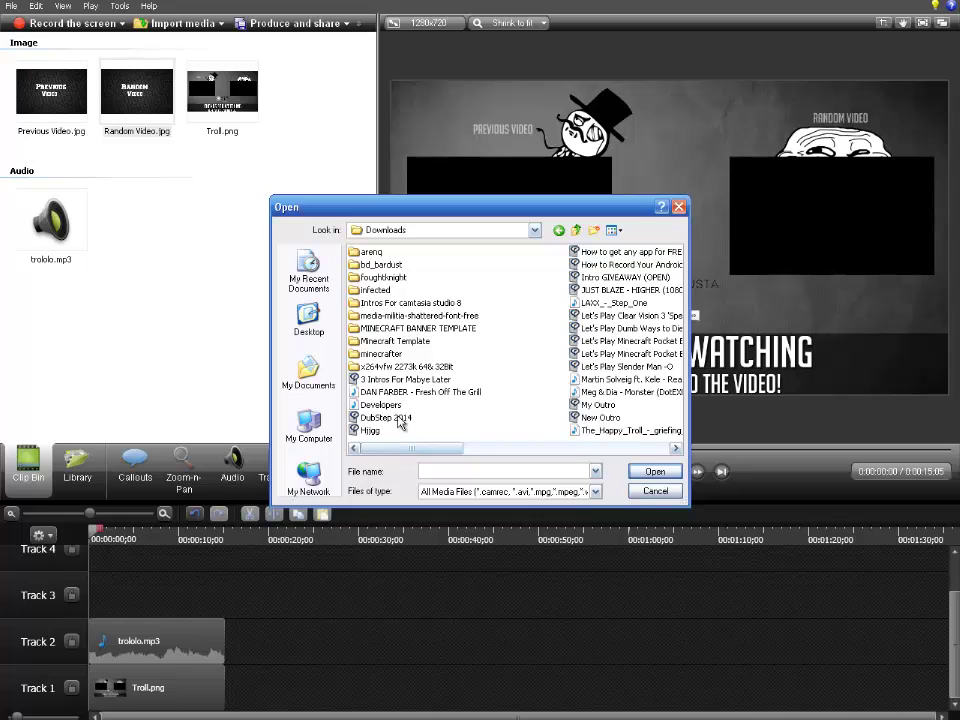
{"action": "left_click_drag", "start_coordinate": [406, 449], "coordinate": [493, 454]}
{"action": "left_click", "coordinate": [493, 449]}
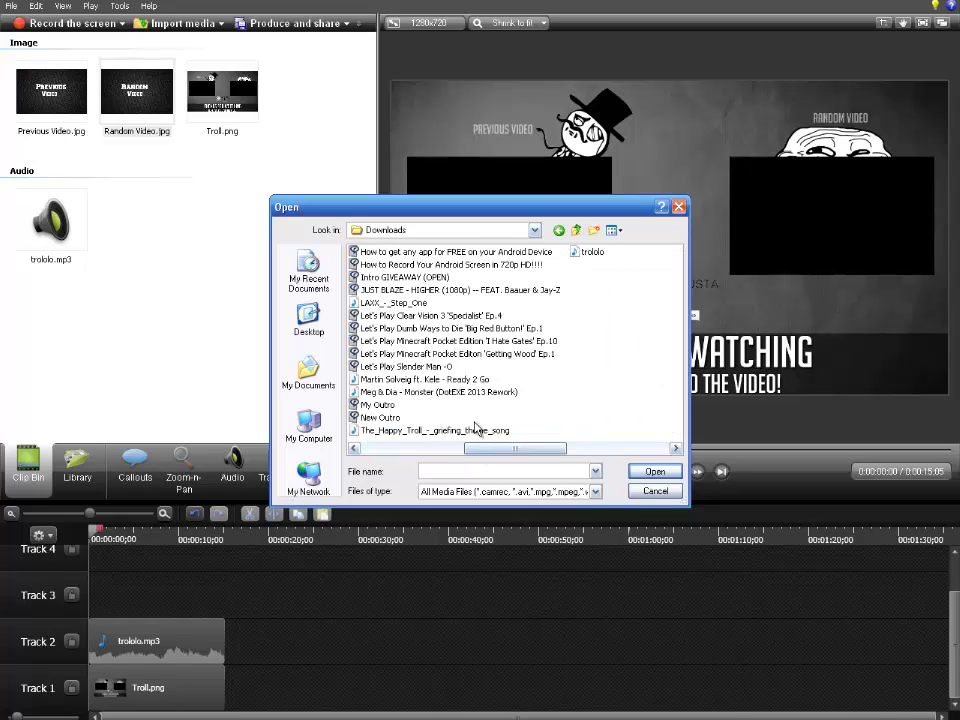
{"action": "double_click", "coordinate": [487, 329]}
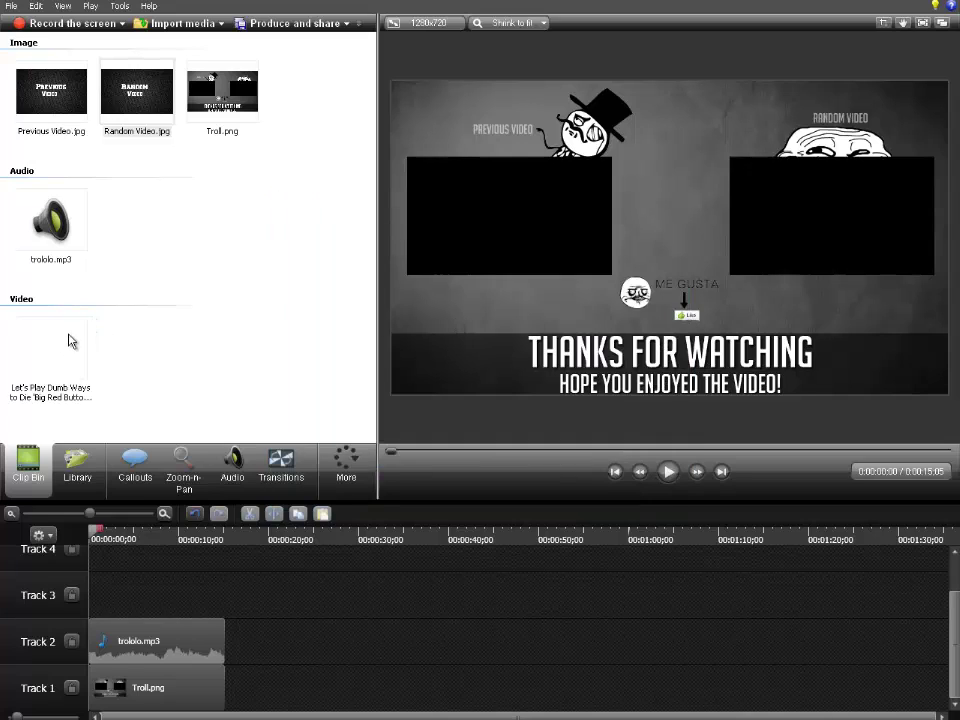
Step: Place the Dumb Ways to Die video at the start of Track 3 and trim its end to match Troll.png
{"action": "left_click_drag", "start_coordinate": [70, 341], "coordinate": [113, 545]}
{"action": "left_click_drag", "start_coordinate": [110, 592], "coordinate": [90, 602]}
{"action": "left_click_drag", "start_coordinate": [150, 716], "coordinate": [910, 713]}
{"action": "left_click_drag", "start_coordinate": [872, 596], "coordinate": [225, 596]}
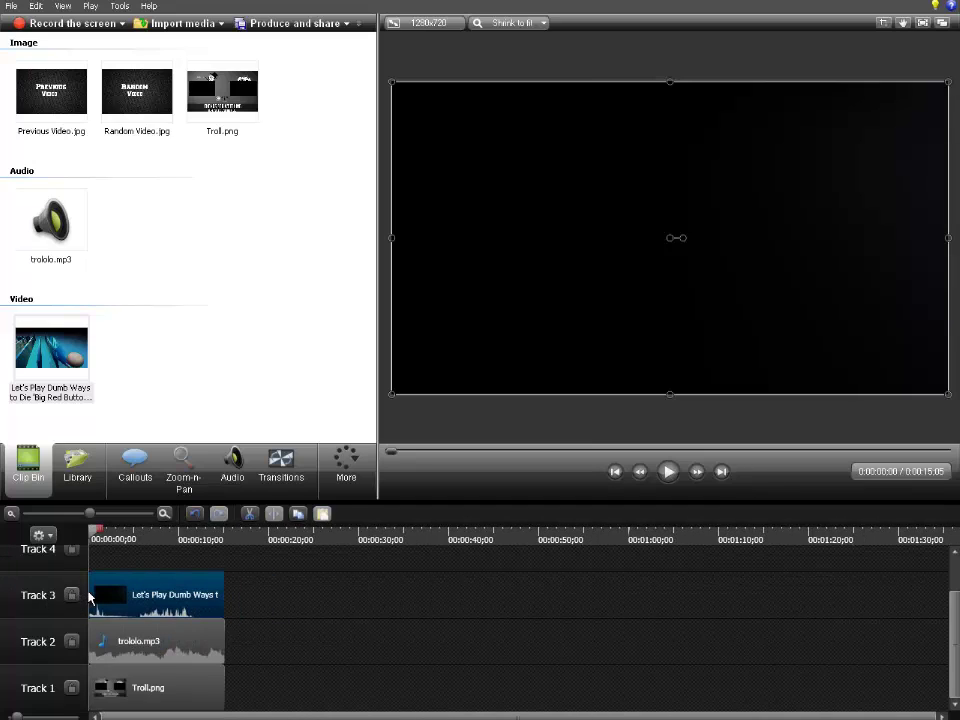
Step: Cut the intro from the Track 3 video so it begins with gameplay, keeping it aligned with Troll.png's start and end
{"action": "left_click_drag", "start_coordinate": [86, 596], "coordinate": [225, 587]}
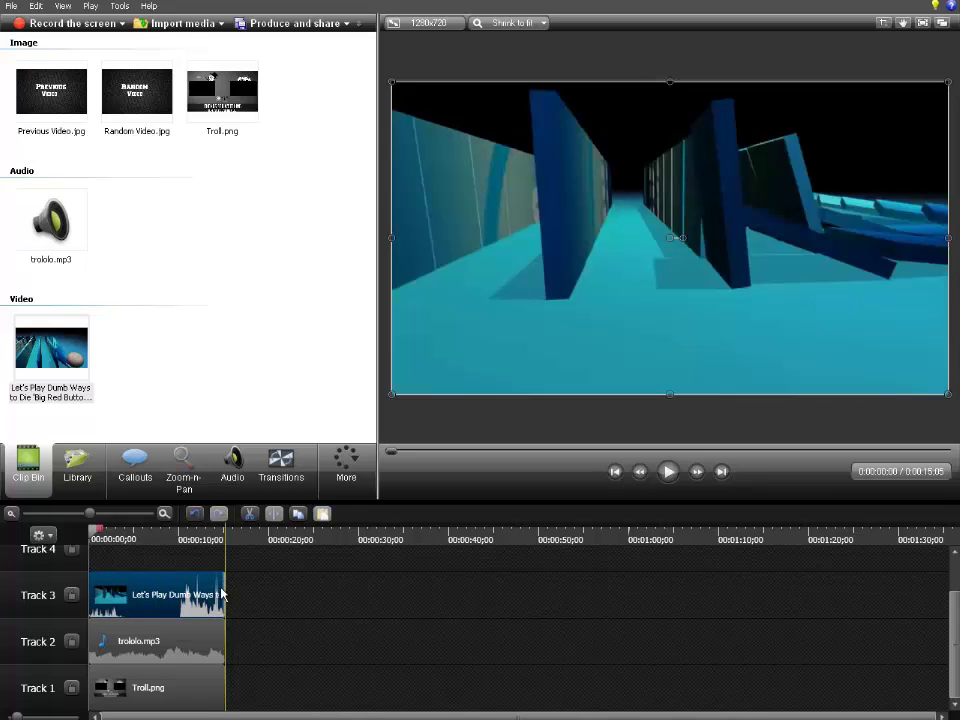
{"action": "left_click_drag", "start_coordinate": [91, 596], "coordinate": [225, 598]}
{"action": "left_click_drag", "start_coordinate": [90, 583], "coordinate": [60, 592]}
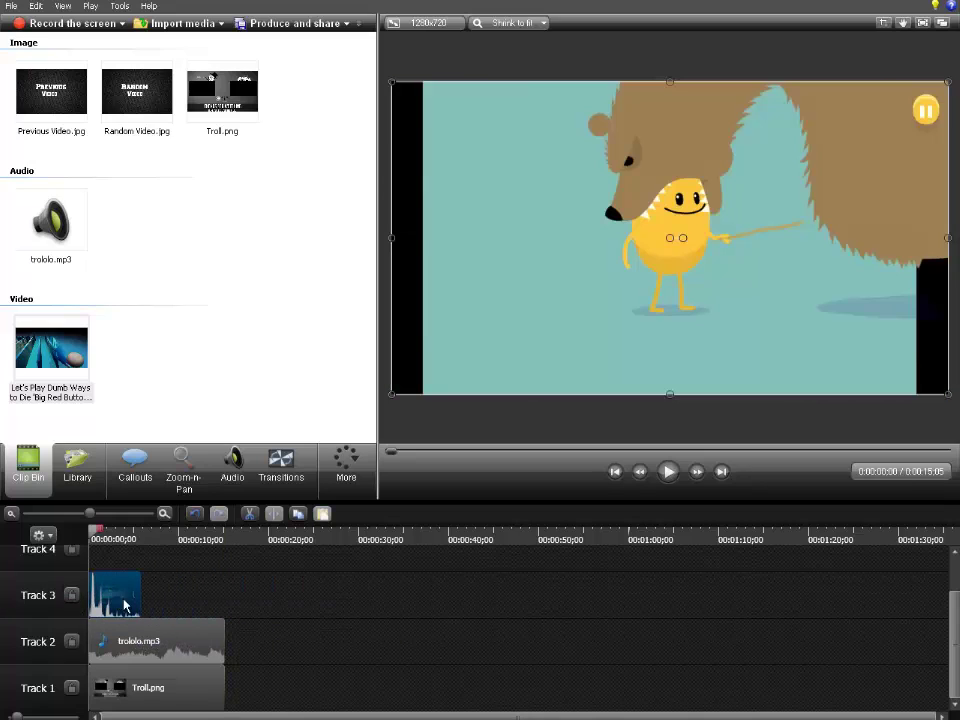
{"action": "left_click_drag", "start_coordinate": [139, 597], "coordinate": [225, 603]}
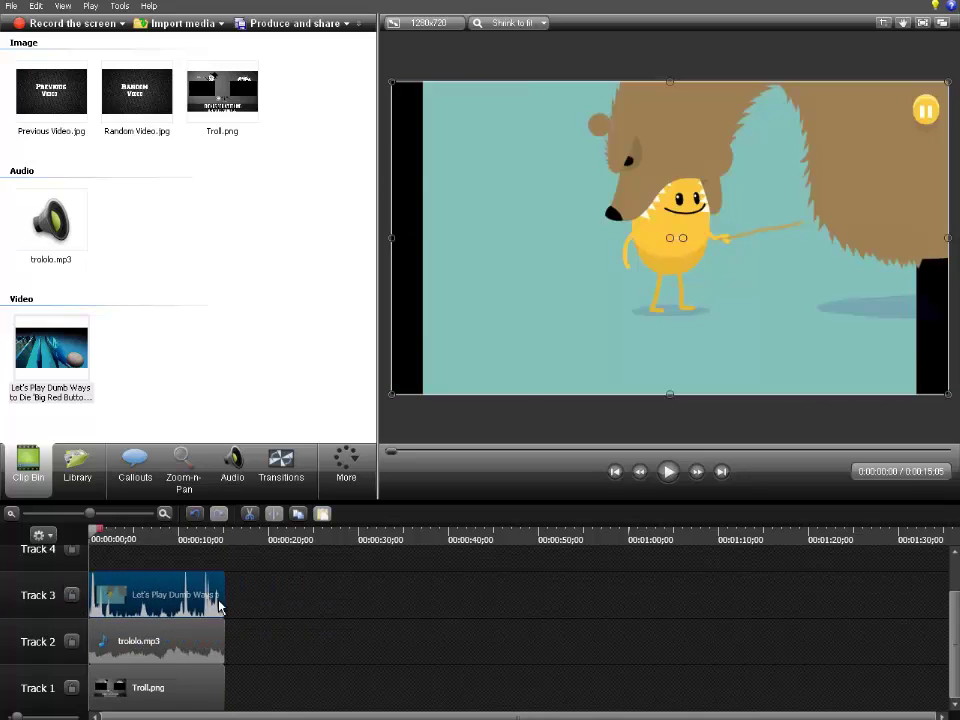
Step: Shrink the Dumb Ways to Die video on the canvas and fit its edges to the black box under PREVIOUS VIDEO
{"action": "left_click_drag", "start_coordinate": [945, 396], "coordinate": [529, 238]}
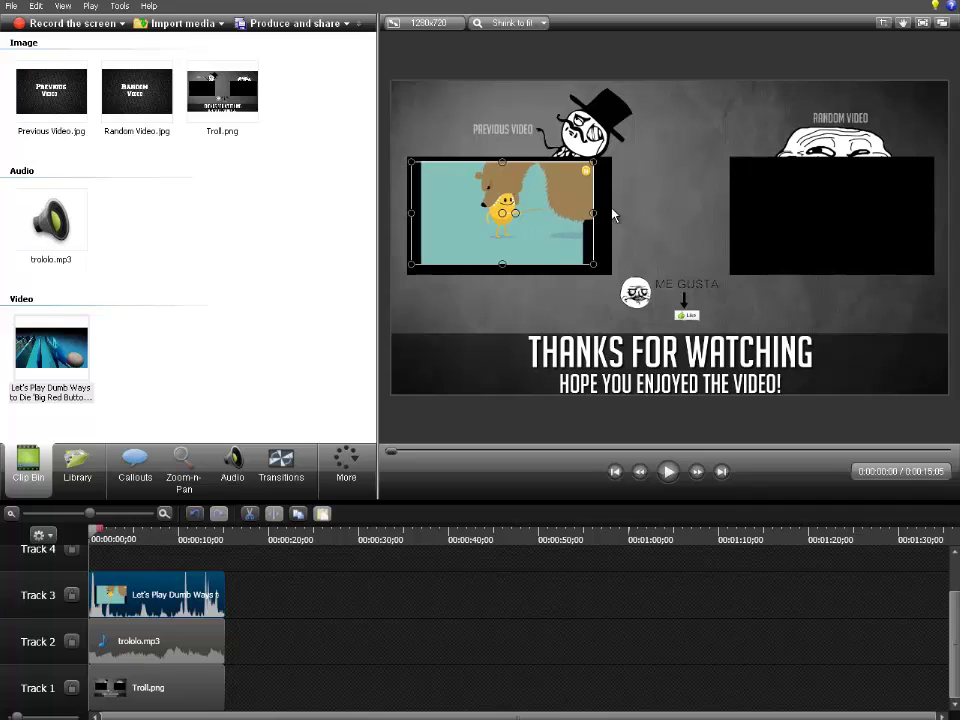
{"action": "left_click_drag", "start_coordinate": [594, 214], "coordinate": [610, 214]}
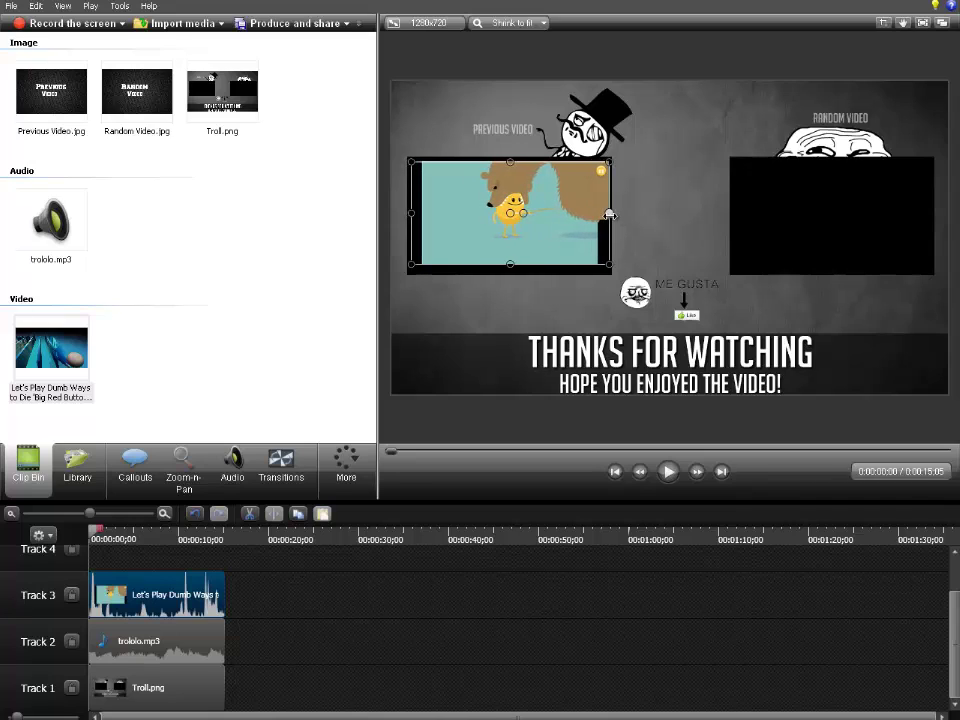
{"action": "left_click_drag", "start_coordinate": [511, 264], "coordinate": [510, 276]}
{"action": "left_click_drag", "start_coordinate": [411, 218], "coordinate": [408, 218]}
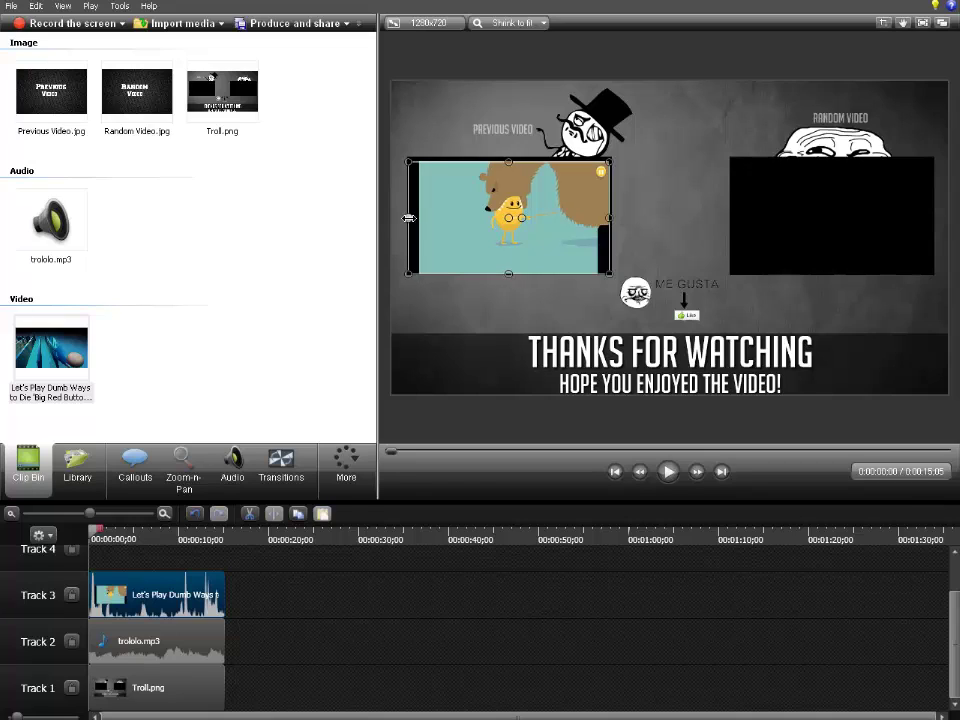
{"action": "left_click_drag", "start_coordinate": [508, 160], "coordinate": [508, 157]}
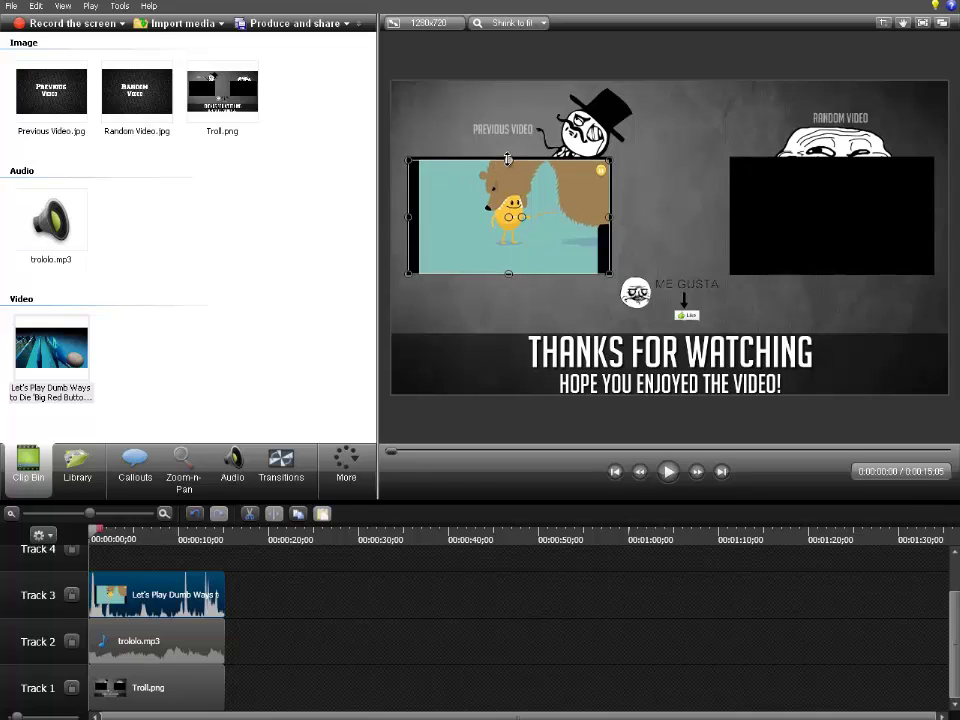
{"action": "left_click", "coordinate": [641, 237]}
{"action": "left_click", "coordinate": [588, 432]}
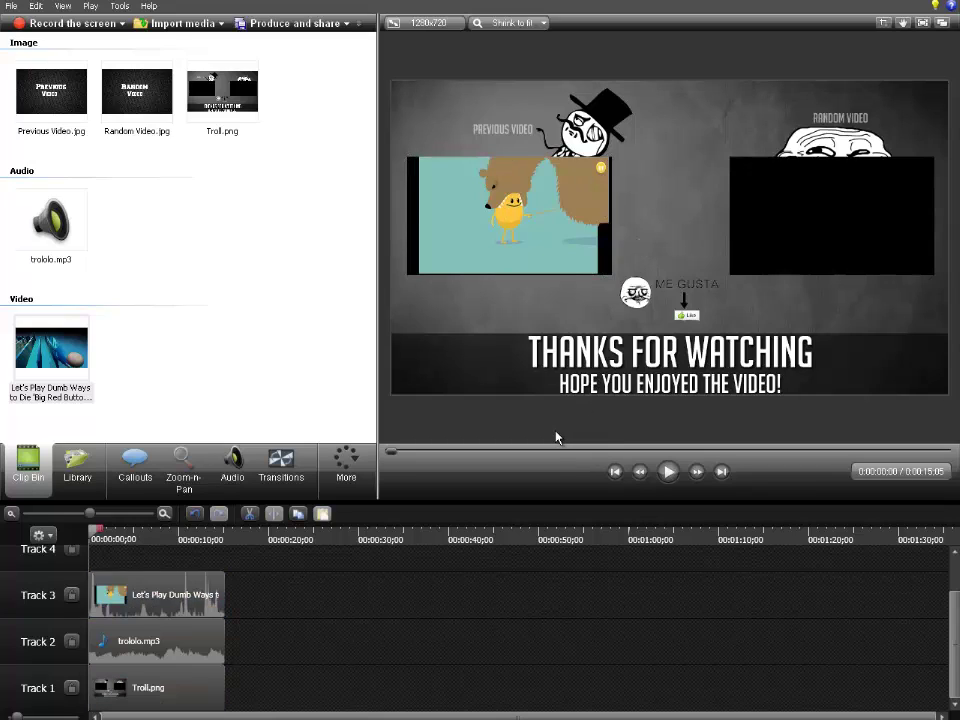
{"action": "left_click", "coordinate": [199, 27]}
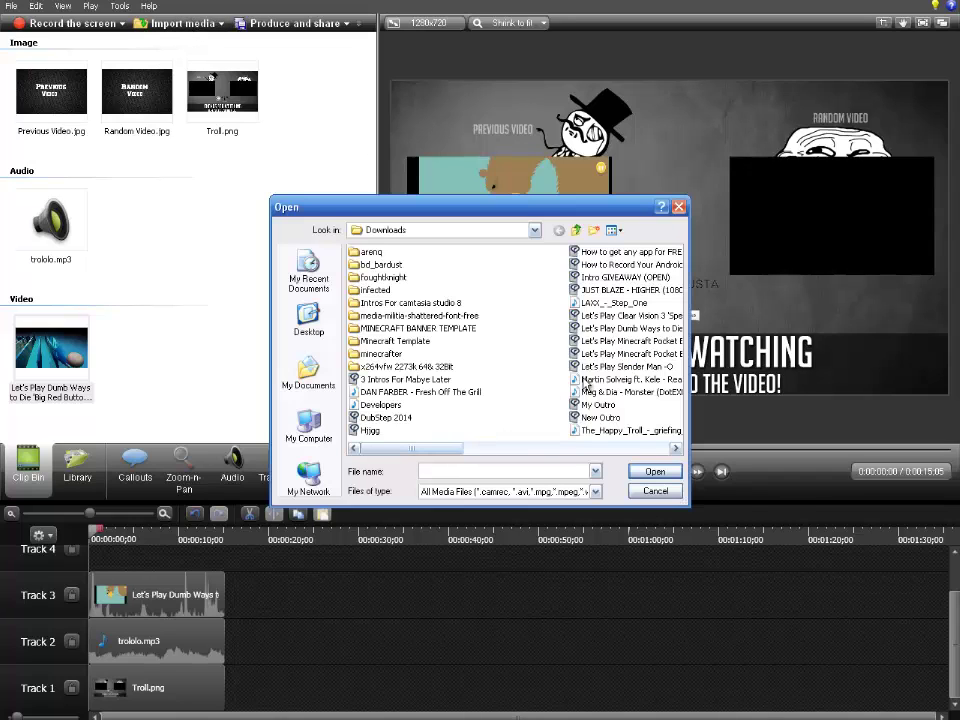
{"action": "left_click", "coordinate": [617, 367]}
{"action": "double_click", "coordinate": [617, 367]}
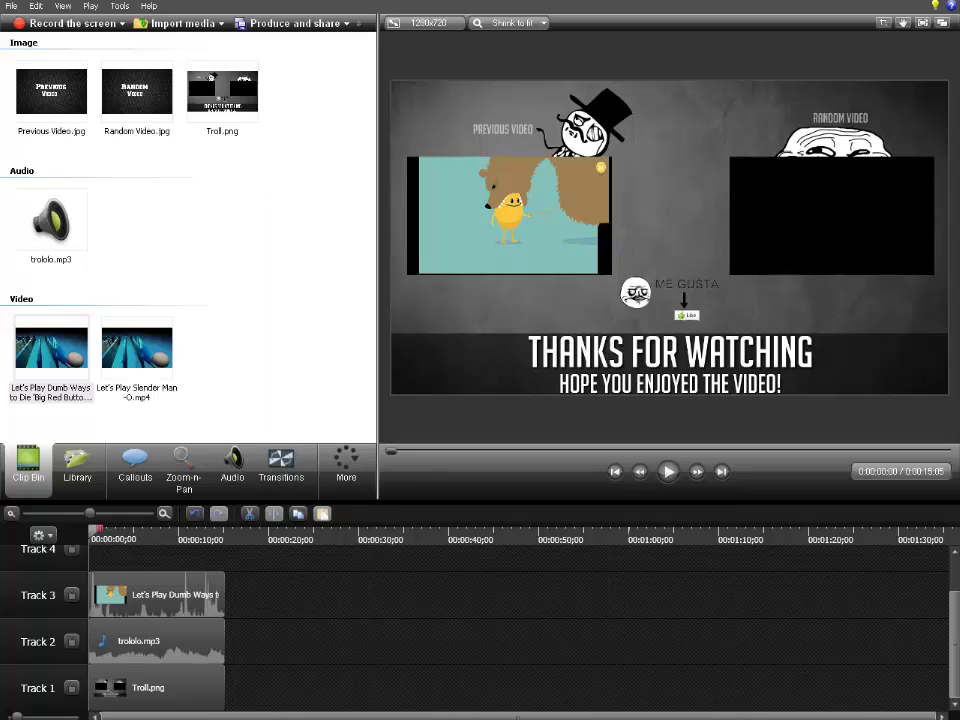
{"action": "right_click", "coordinate": [167, 364]}
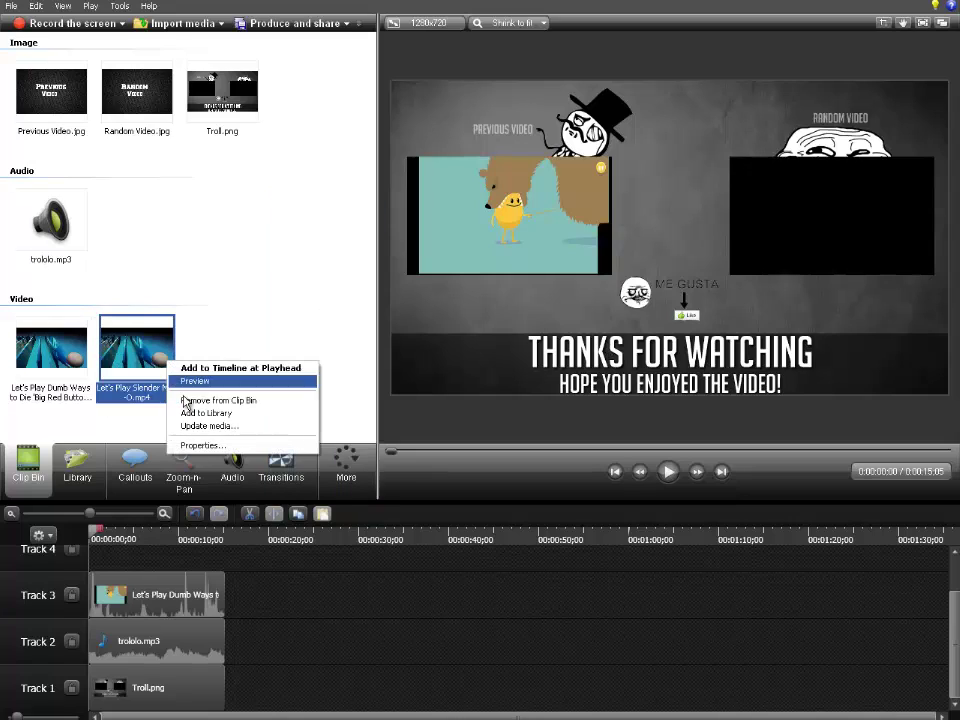
{"action": "left_click", "coordinate": [212, 400]}
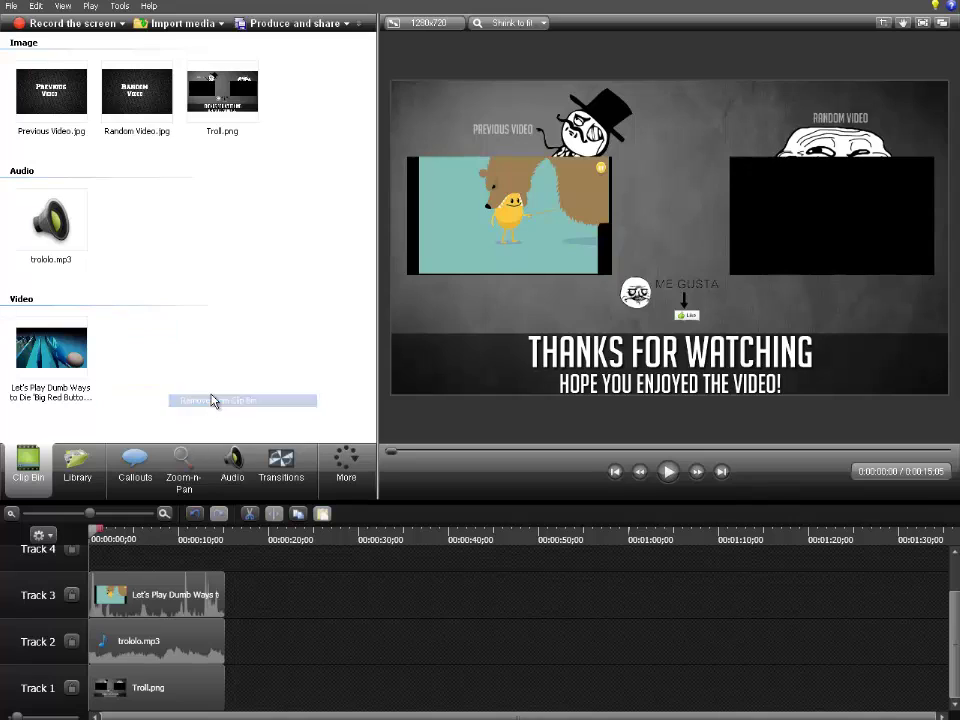
Step: Import an image file from the My Pictures folder
{"action": "left_click", "coordinate": [172, 28]}
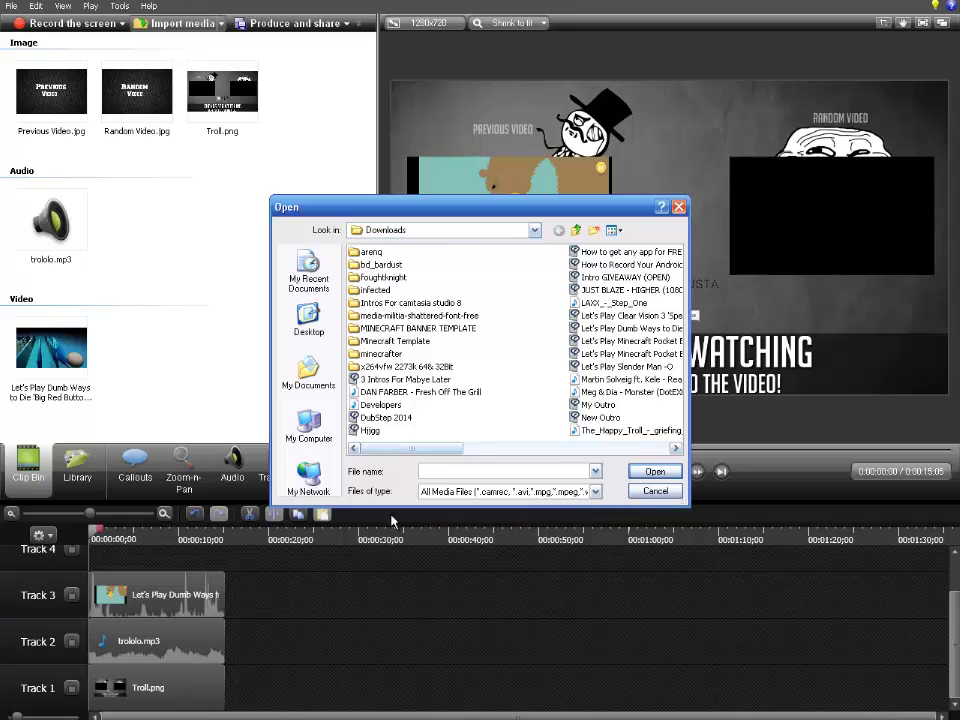
{"action": "left_click", "coordinate": [534, 230]}
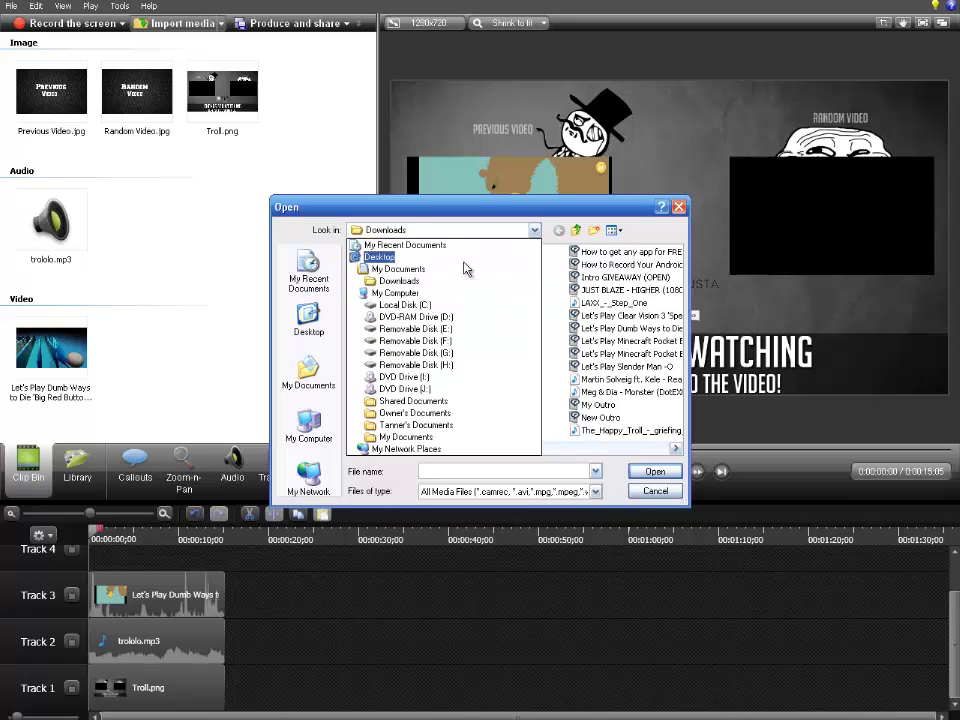
{"action": "left_click", "coordinate": [457, 270]}
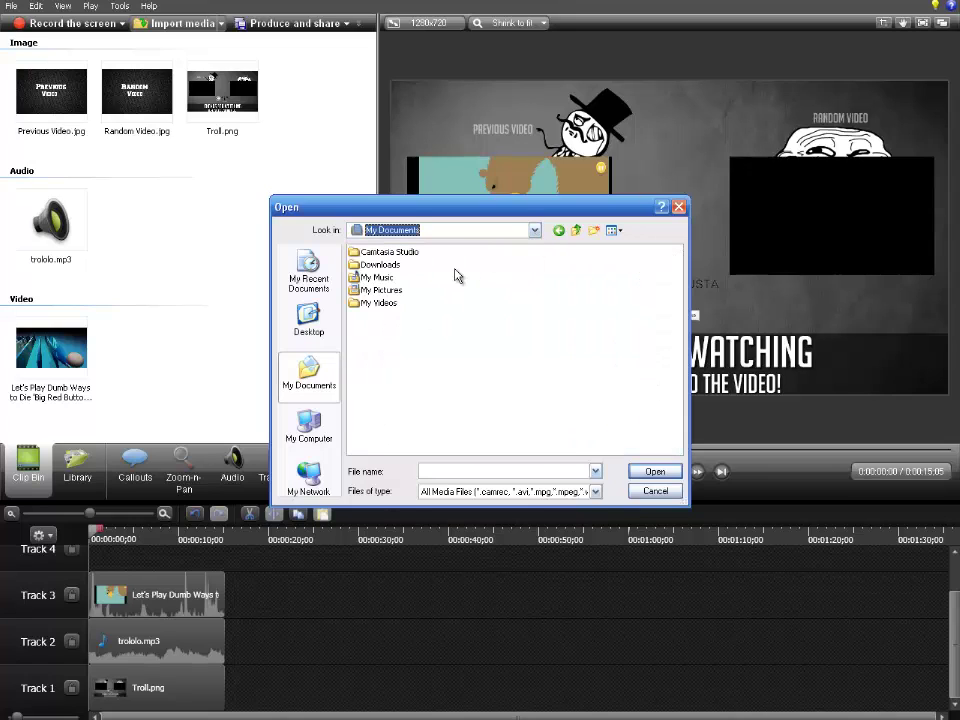
{"action": "double_click", "coordinate": [383, 290]}
{"action": "left_click_drag", "start_coordinate": [676, 275], "coordinate": [677, 390]}
{"action": "double_click", "coordinate": [489, 357]}
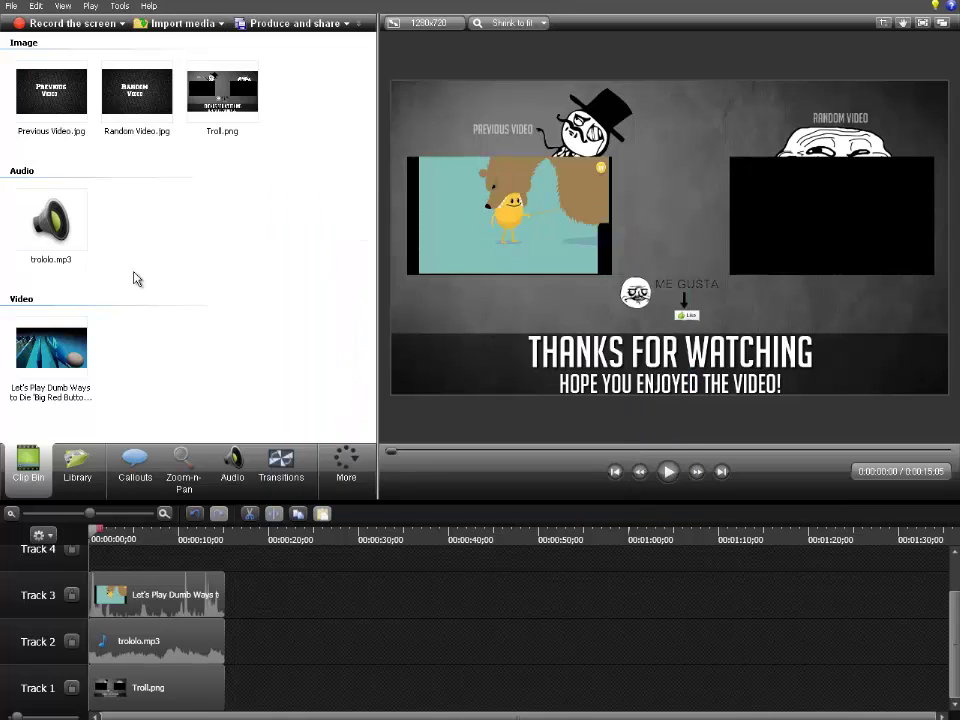
Step: Place Random Video.jpg at the start of Track 4 and remove Previous Video.jpg from the project's imported media
{"action": "left_click_drag", "start_coordinate": [120, 90], "coordinate": [196, 370]}
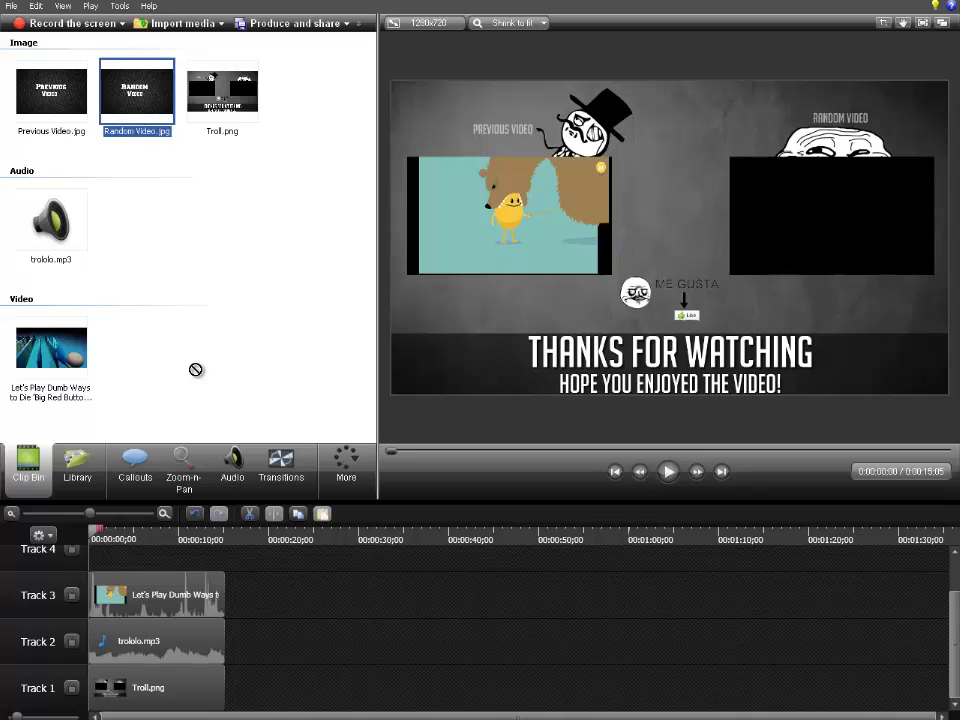
{"action": "left_click_drag", "start_coordinate": [172, 565], "coordinate": [189, 572]}
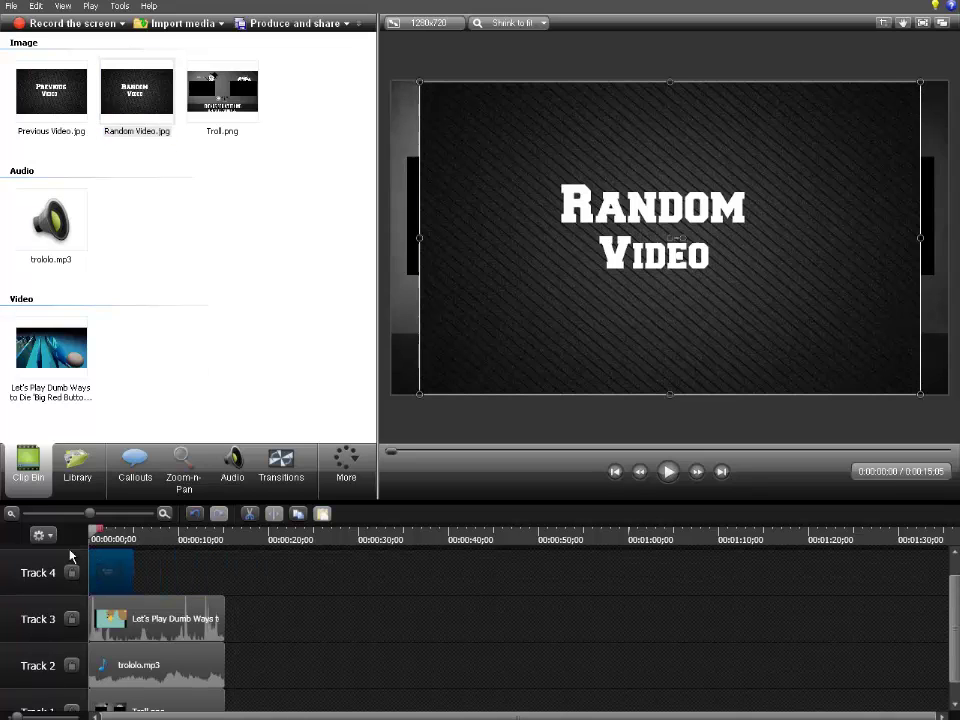
{"action": "right_click", "coordinate": [80, 70]}
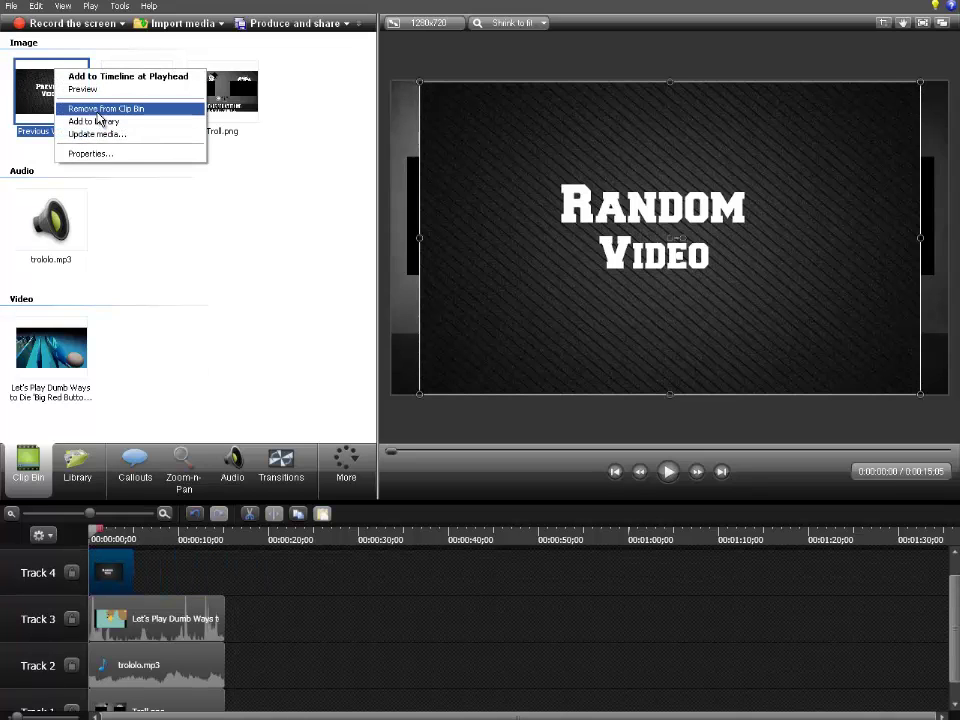
{"action": "left_click", "coordinate": [95, 106]}
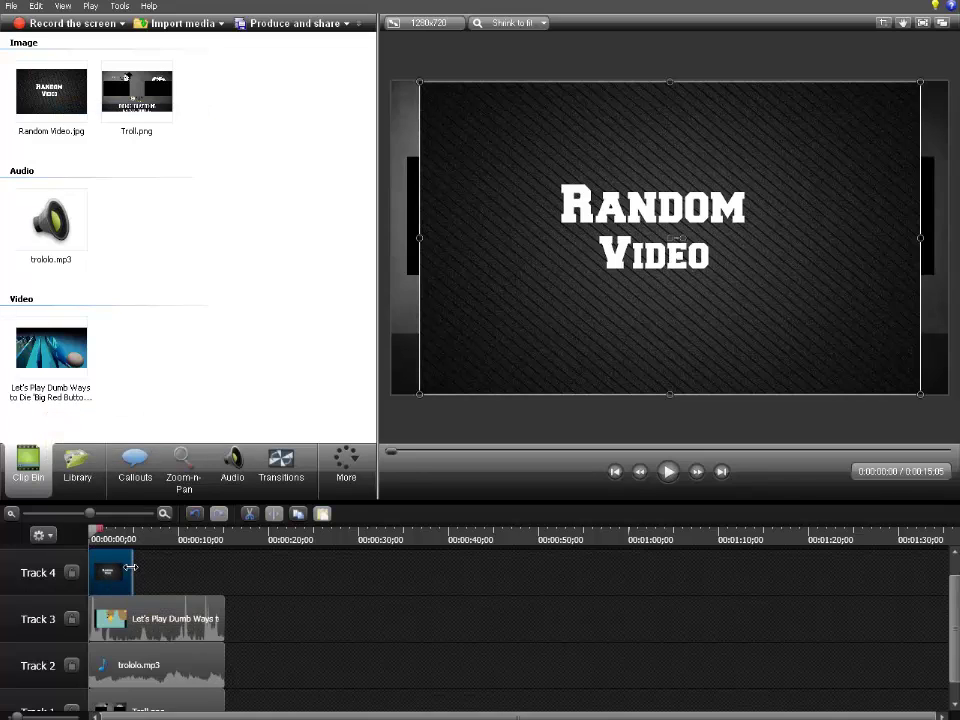
Step: Extend Random Video.jpg to match the end of the other tracks' clips and fit it to the black box under RANDOM VIDEO
{"action": "left_click_drag", "start_coordinate": [130, 568], "coordinate": [236, 581]}
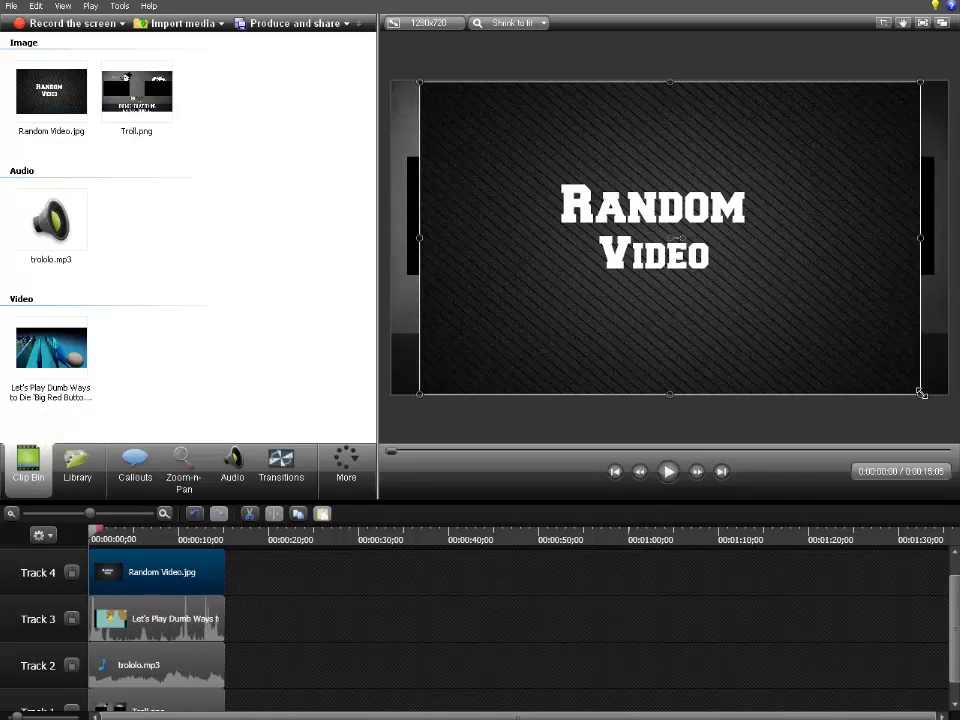
{"action": "left_click_drag", "start_coordinate": [921, 393], "coordinate": [663, 233]}
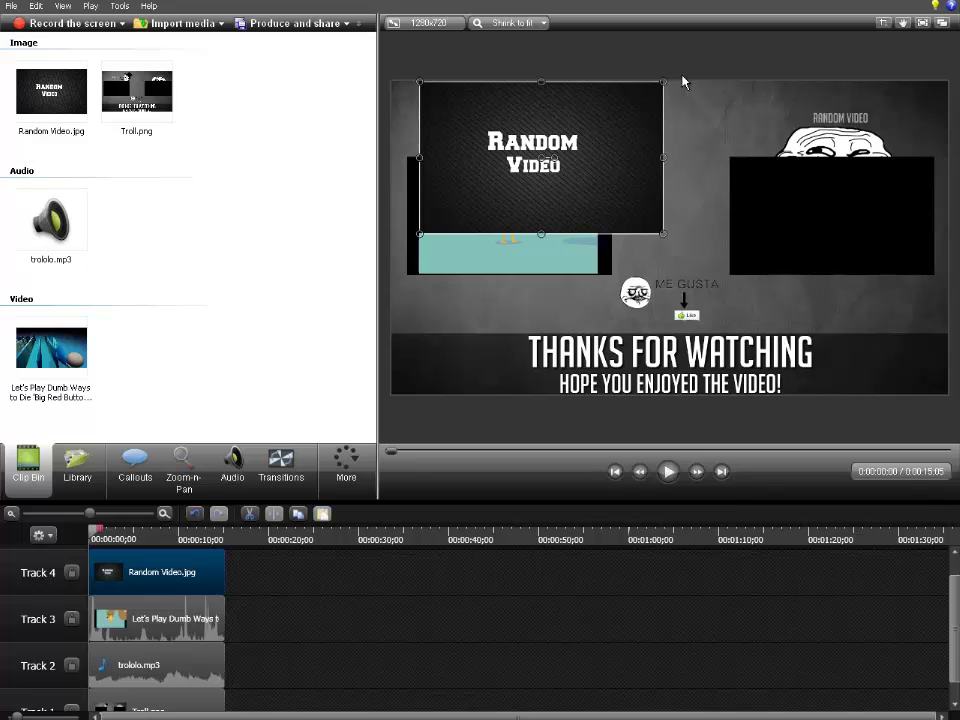
{"action": "left_click_drag", "start_coordinate": [536, 183], "coordinate": [829, 241]}
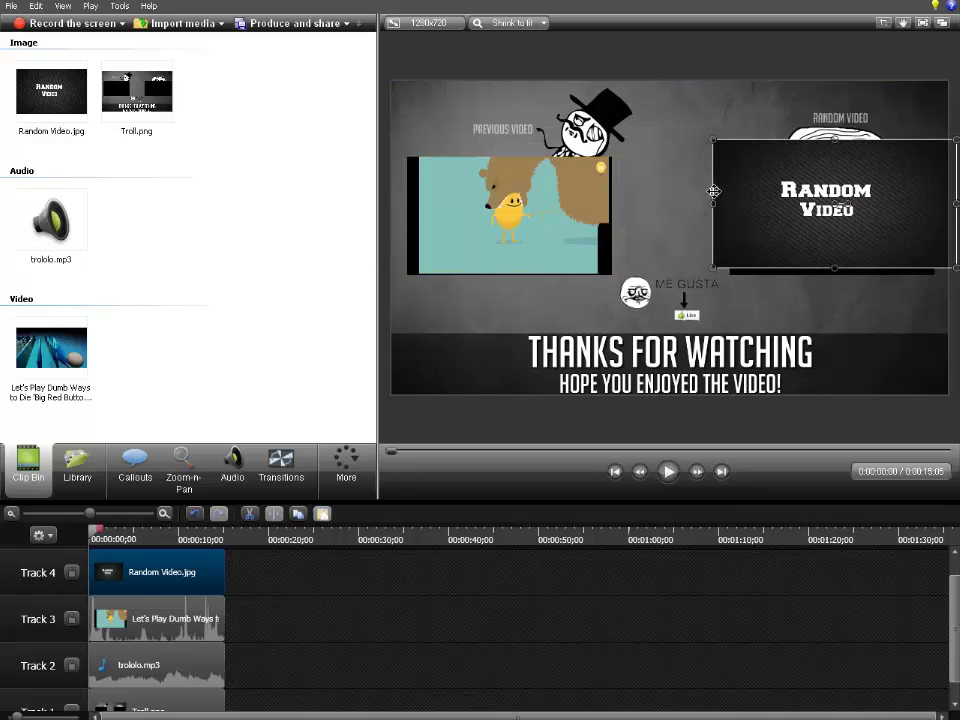
{"action": "left_click_drag", "start_coordinate": [714, 204], "coordinate": [740, 218]}
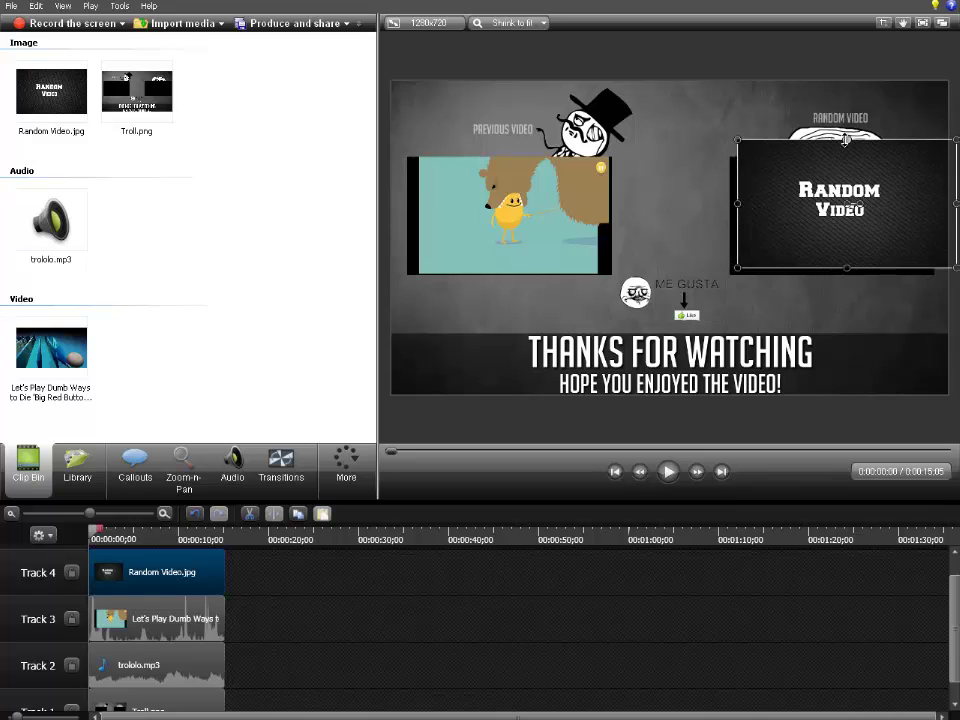
{"action": "left_click_drag", "start_coordinate": [845, 139], "coordinate": [845, 157]}
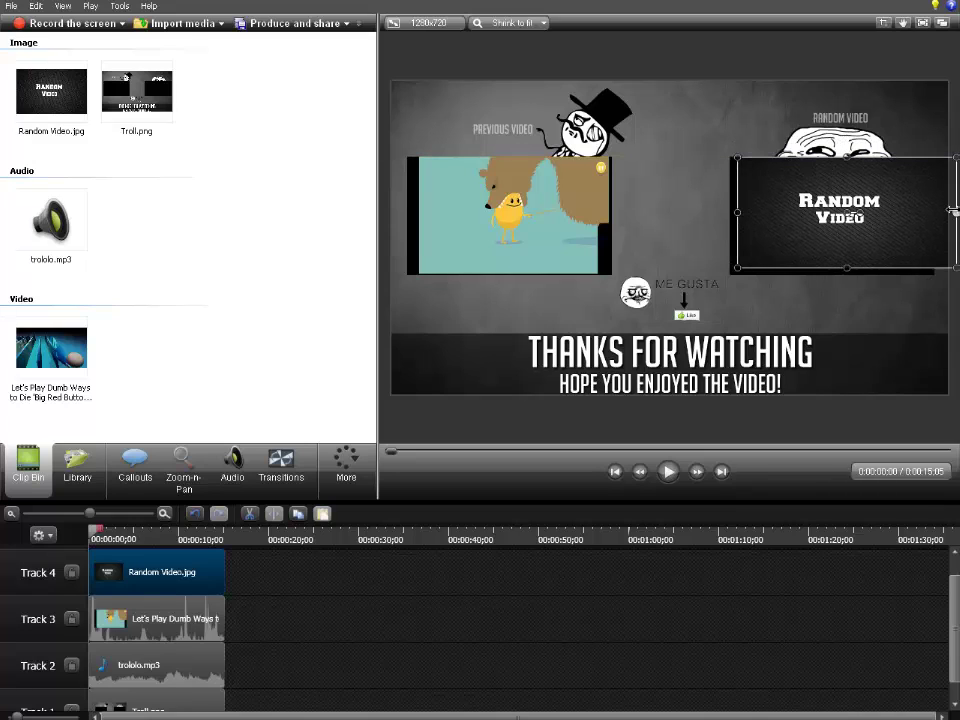